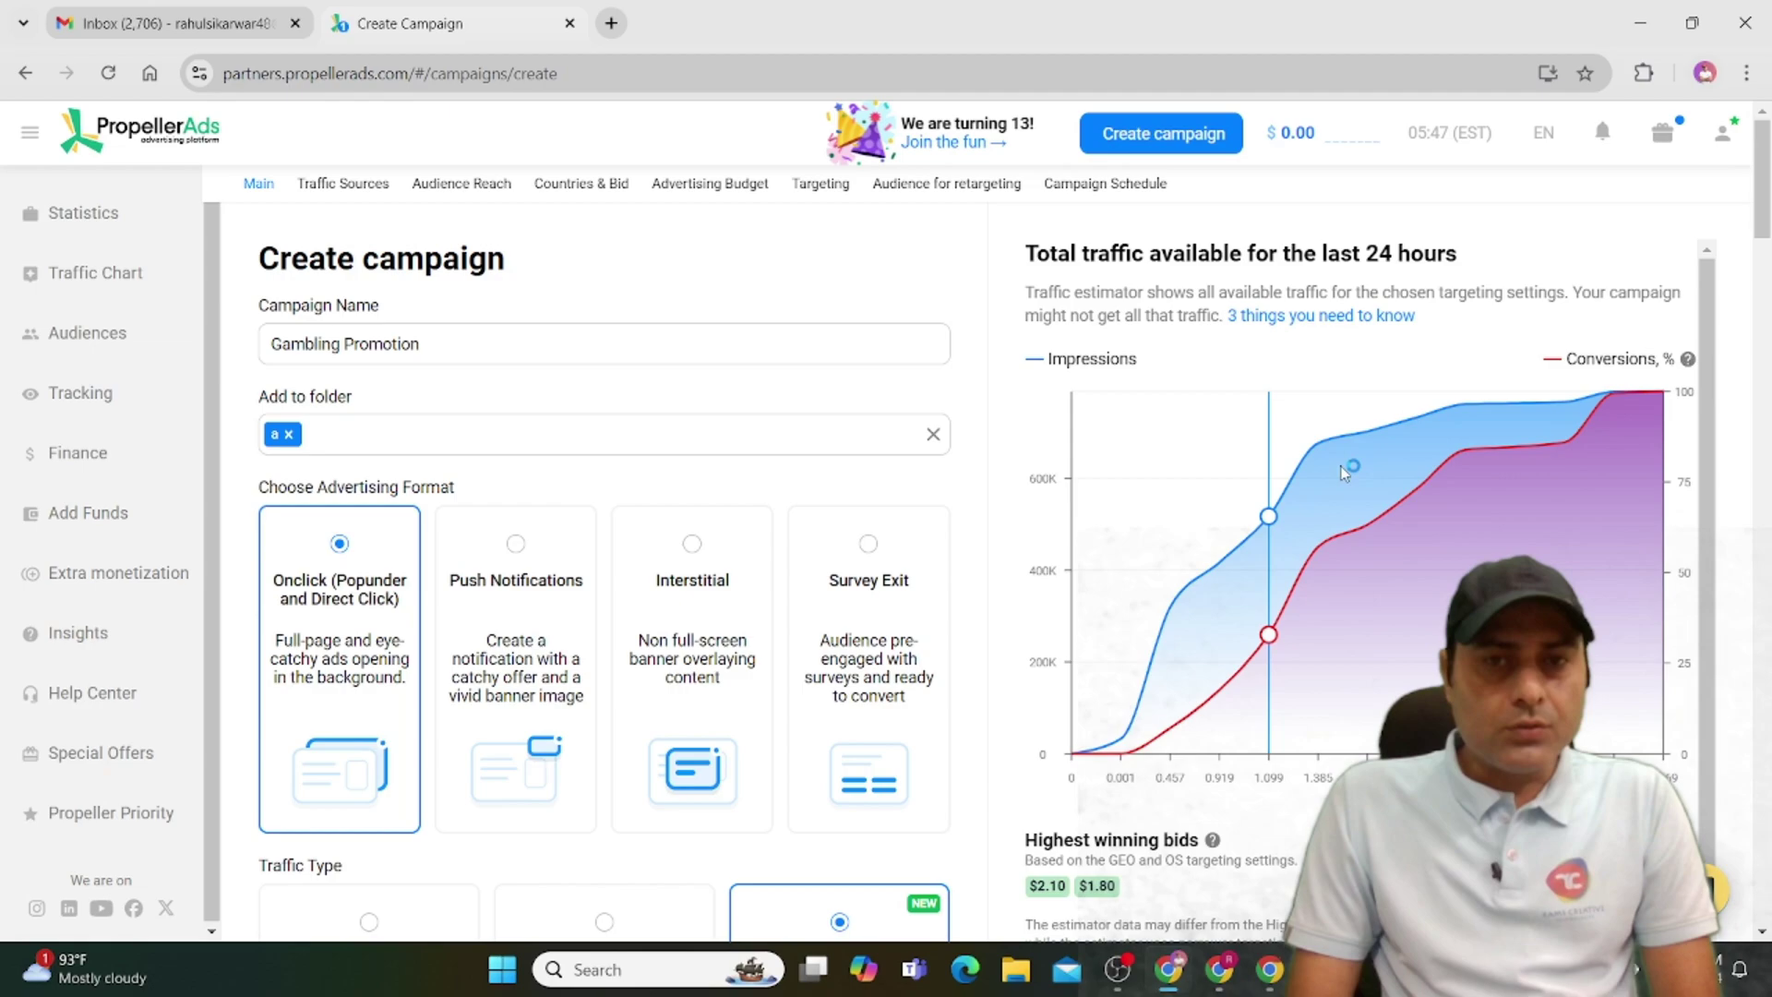
Choose Push Notifications as the ad format, keeping Classic Push and In-Page Push checked.
scroll(374, 413, "down", 3)
left_click_drag(371, 251, 468, 247)
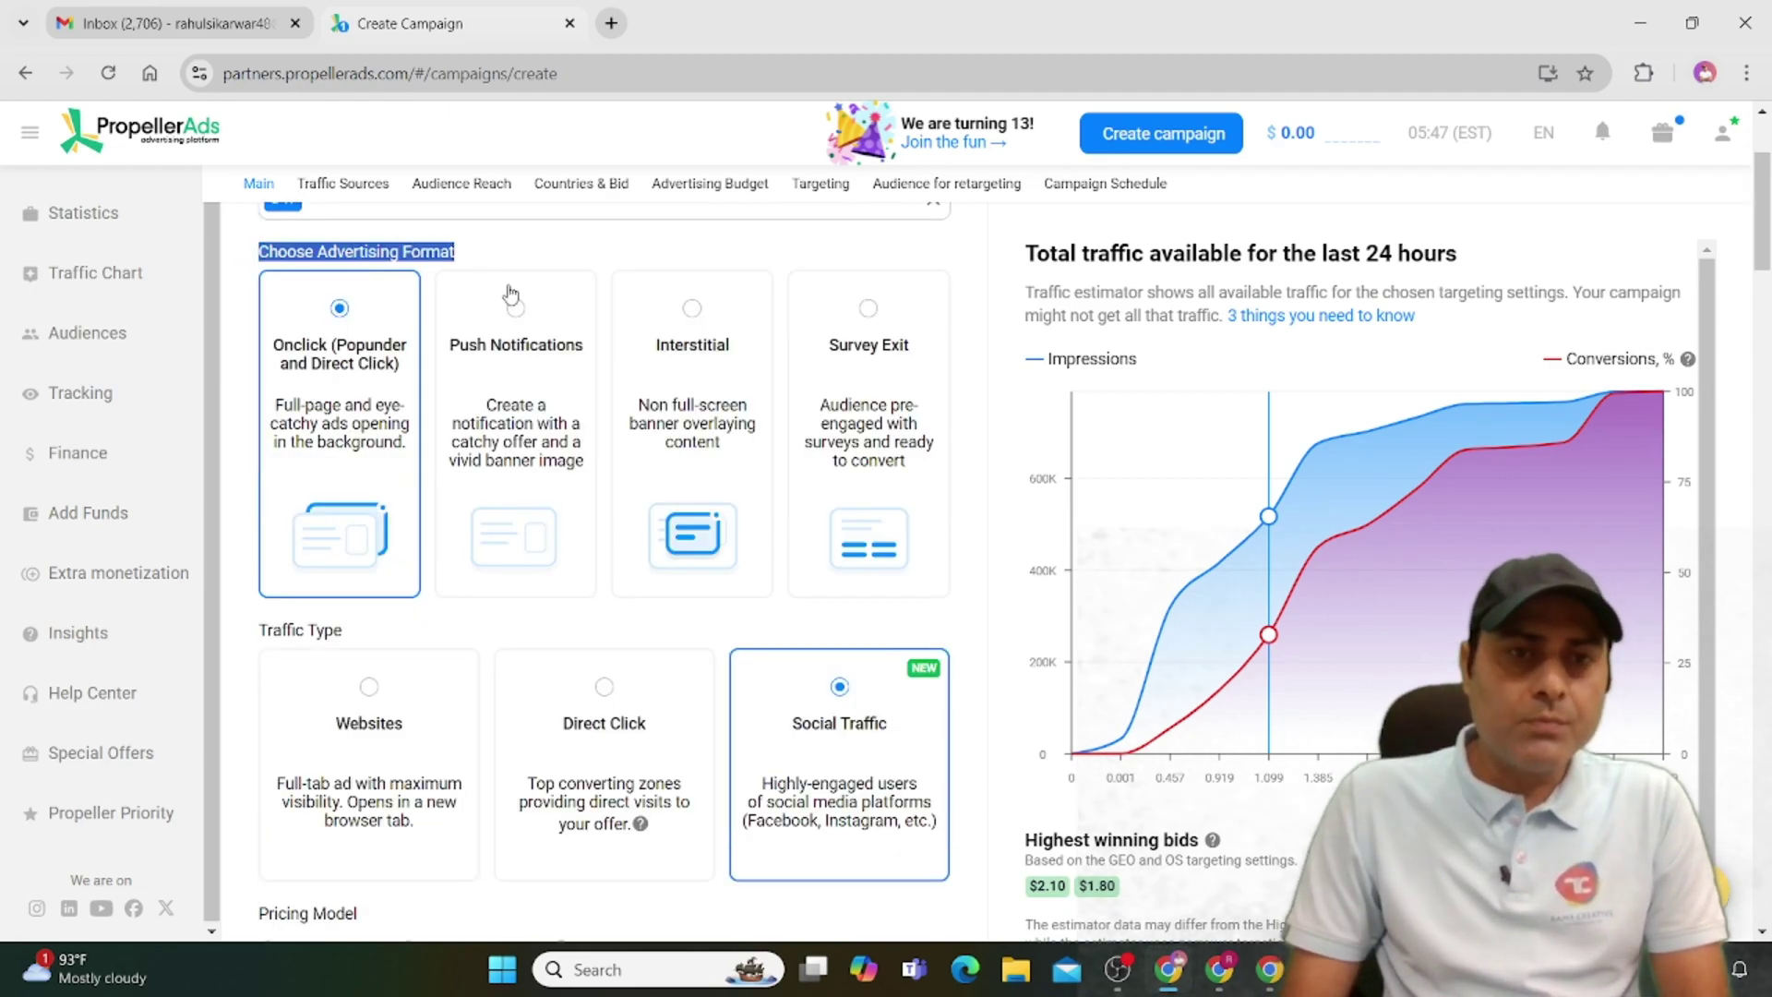
left_click(513, 371)
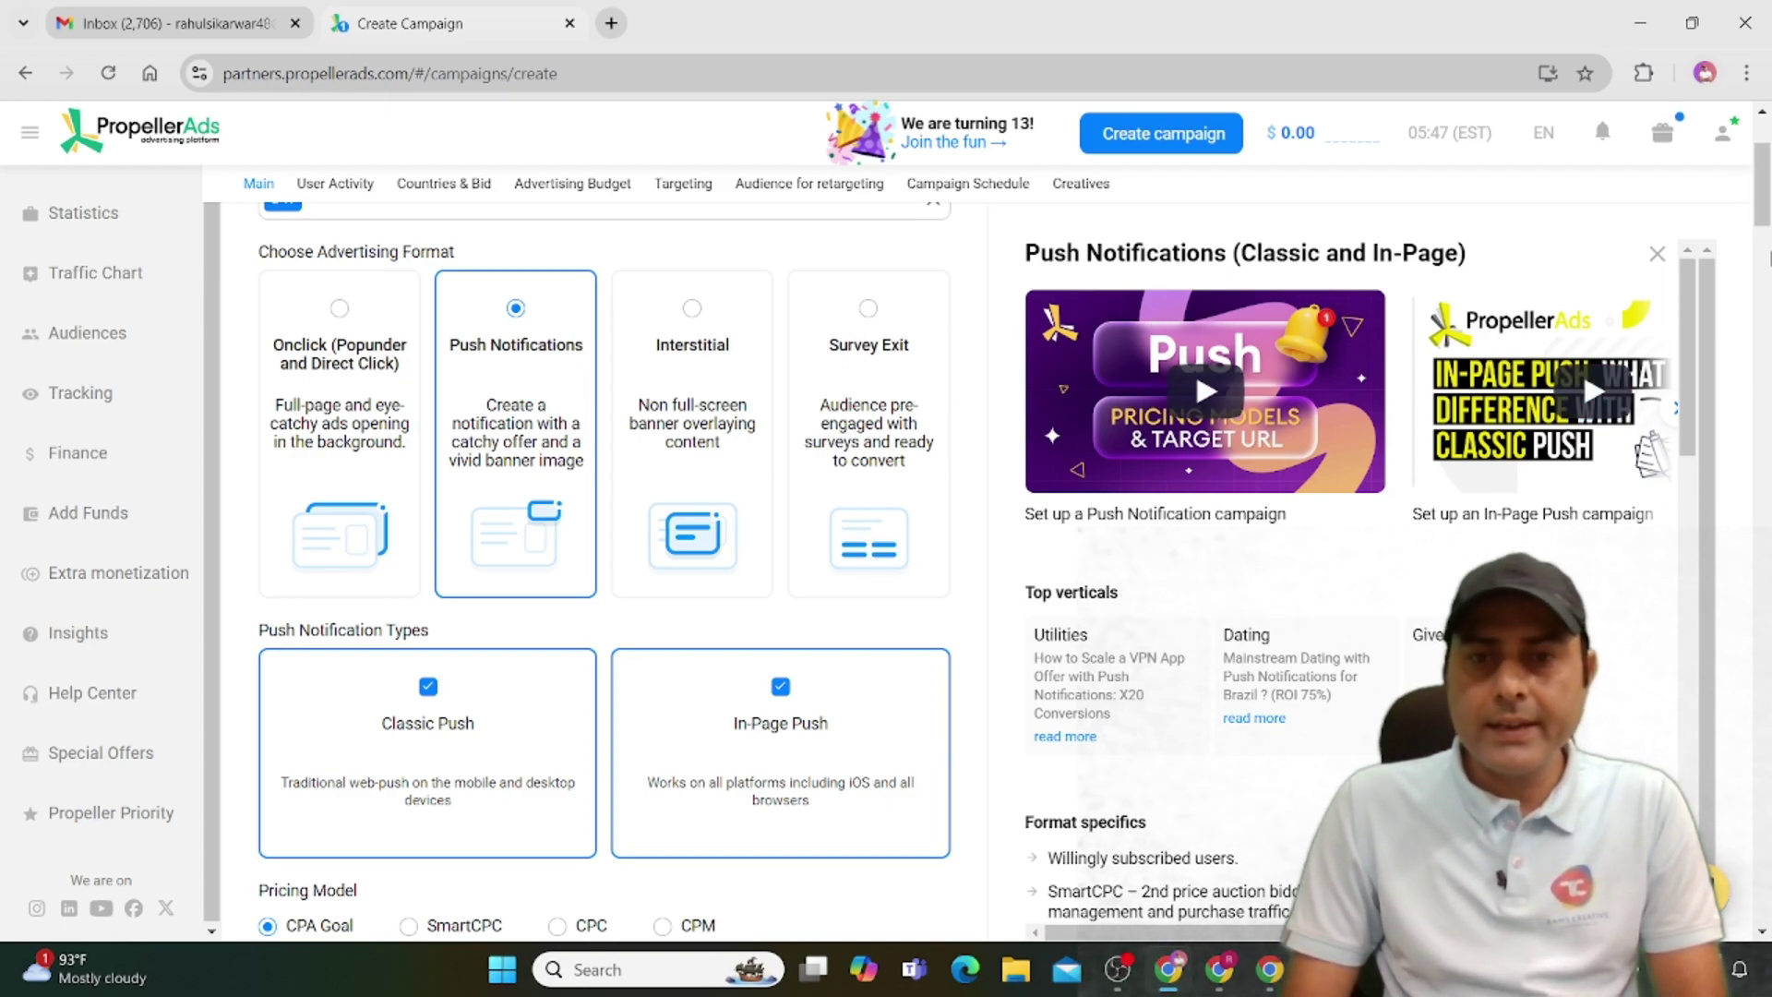
scroll(605, 554, "down", 3)
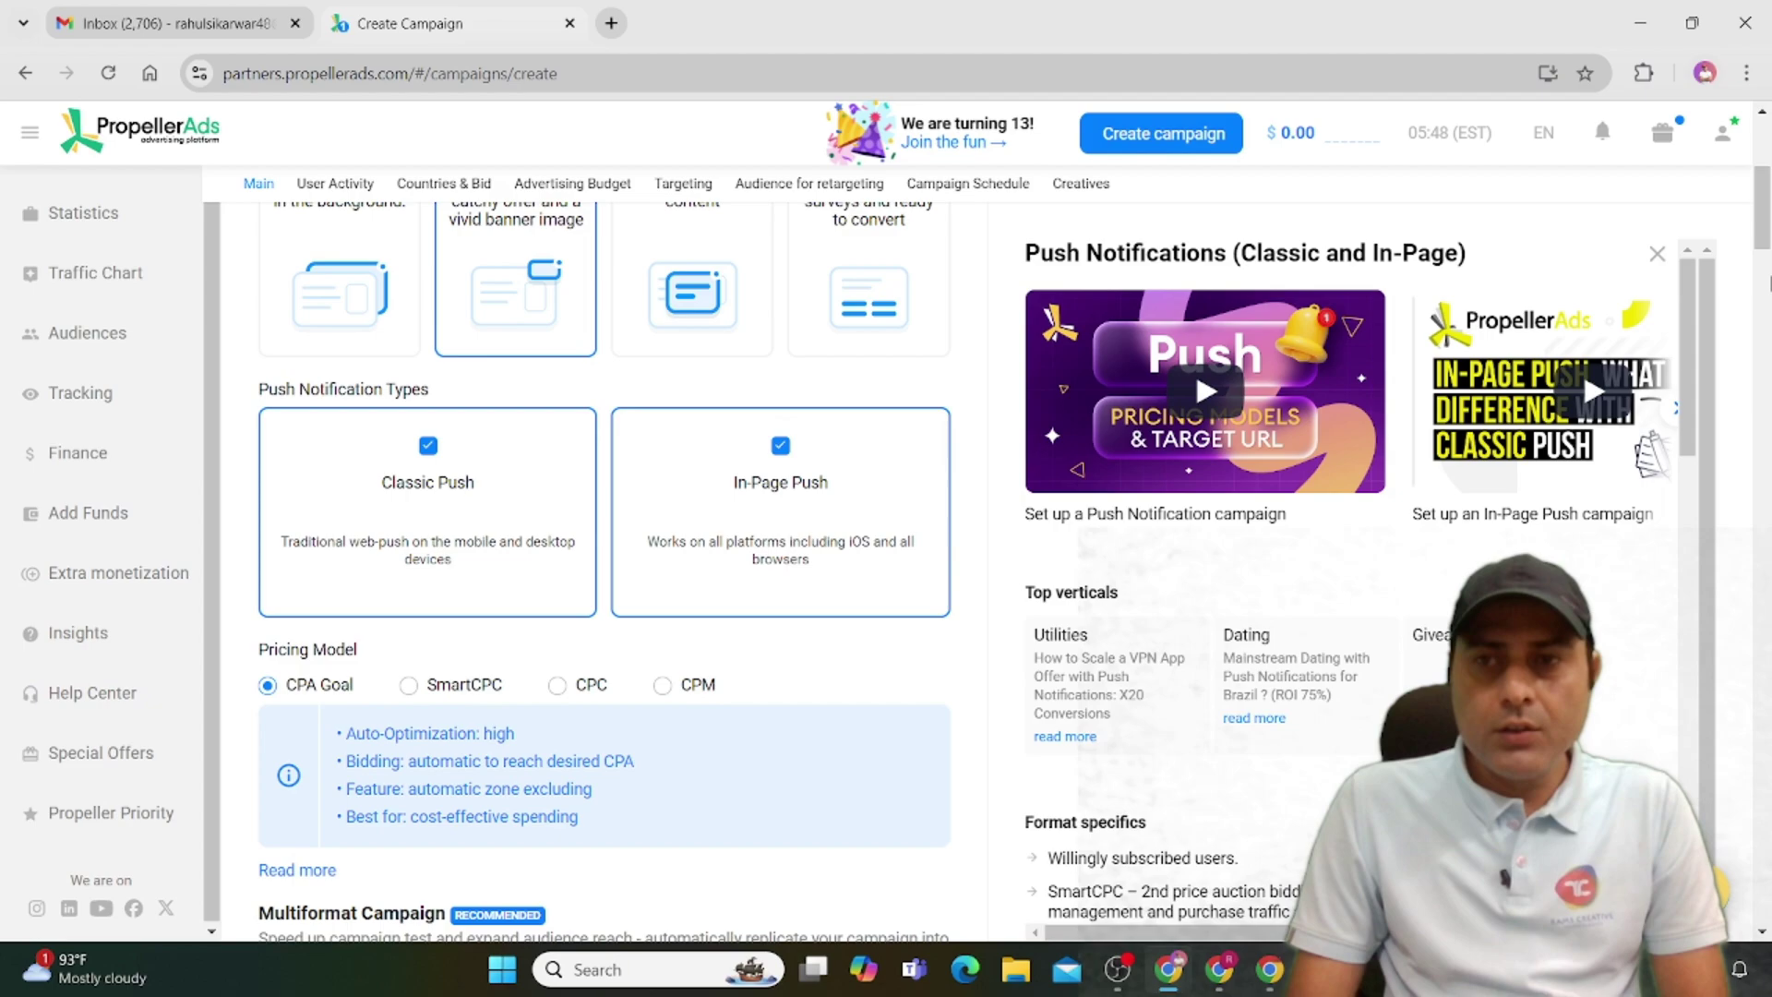
Select SmartCPC as the pricing model instead of CPA Goal.
scroll(404, 501, "down", 2)
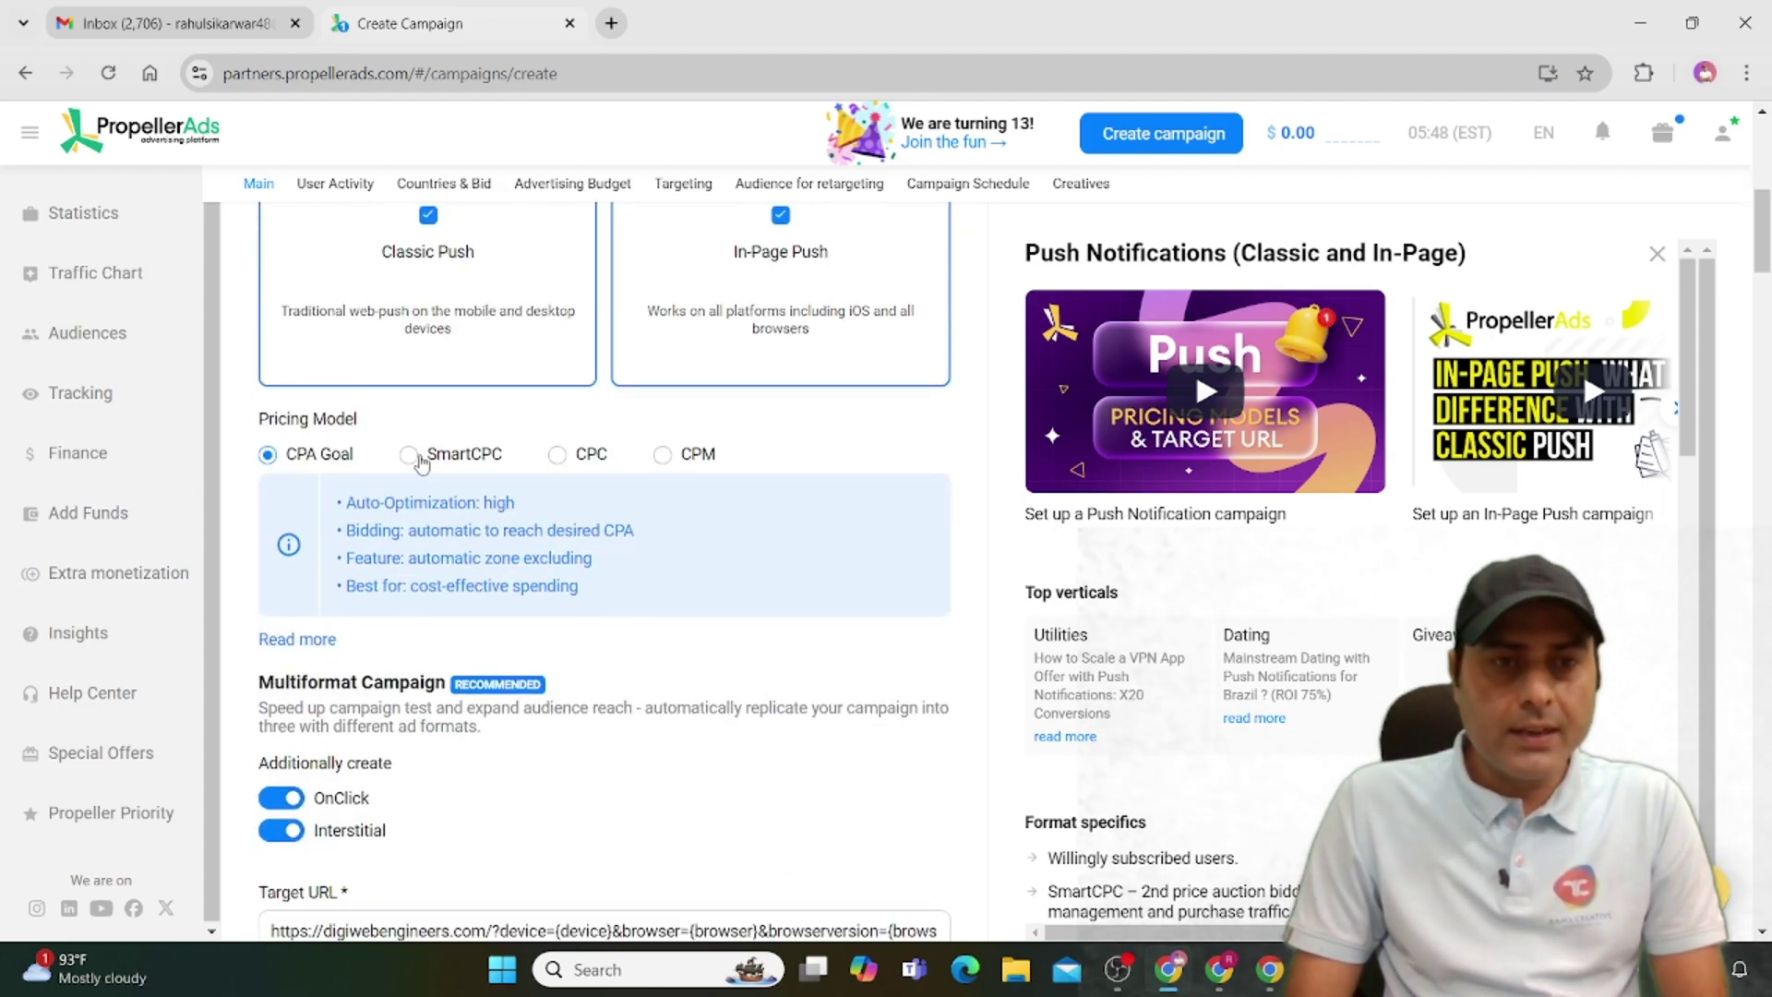
left_click(417, 456)
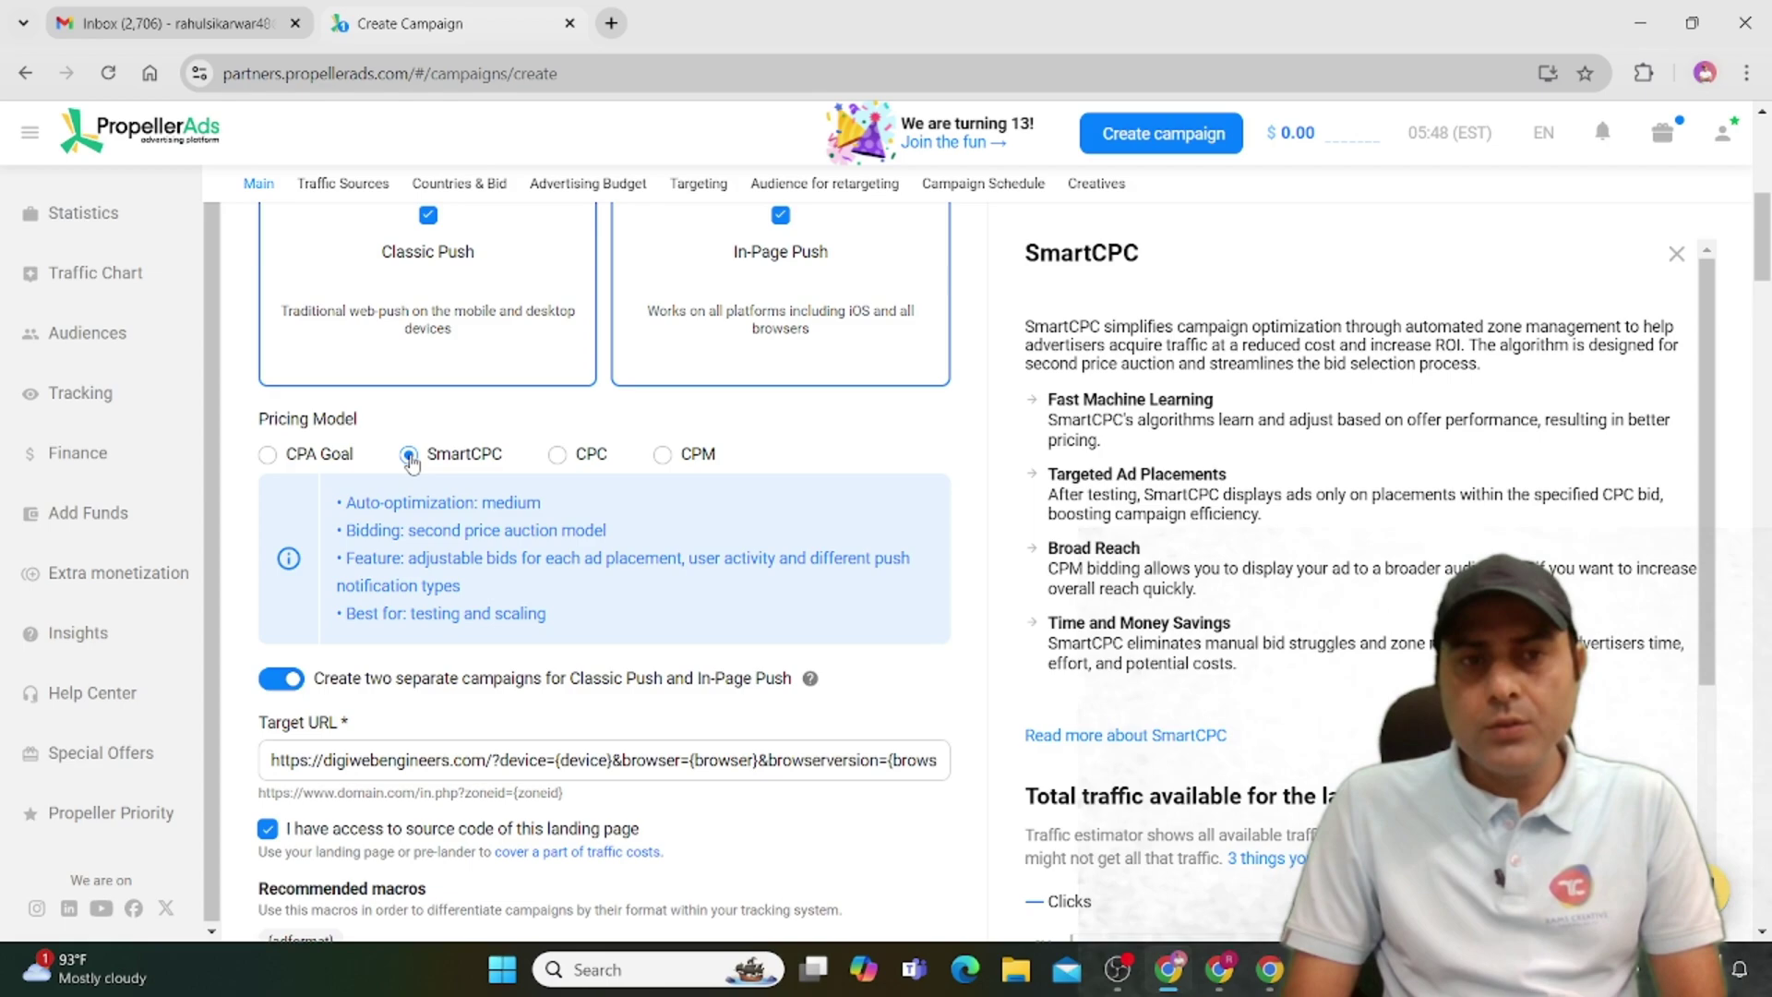
Append the {bannerid}, {user_activity} and {zone_type} macros to the end of the Target URL.
scroll(411, 466, "down", 3)
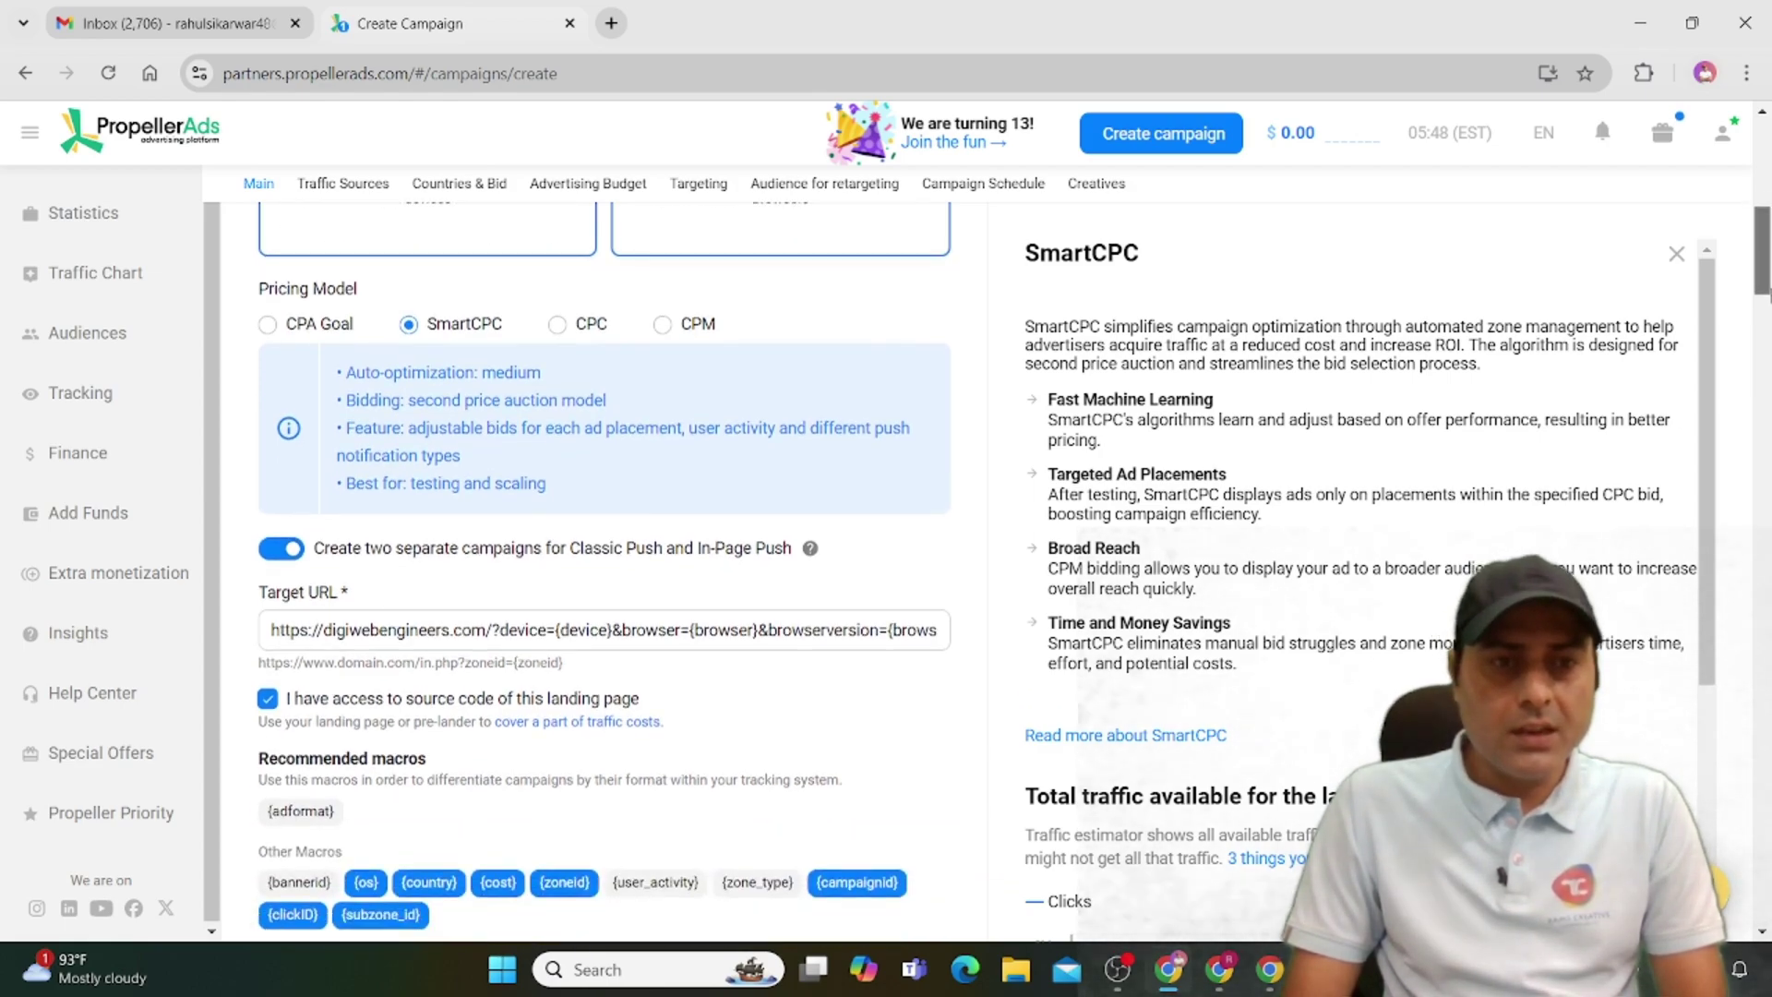
scroll(533, 487, "down", 1)
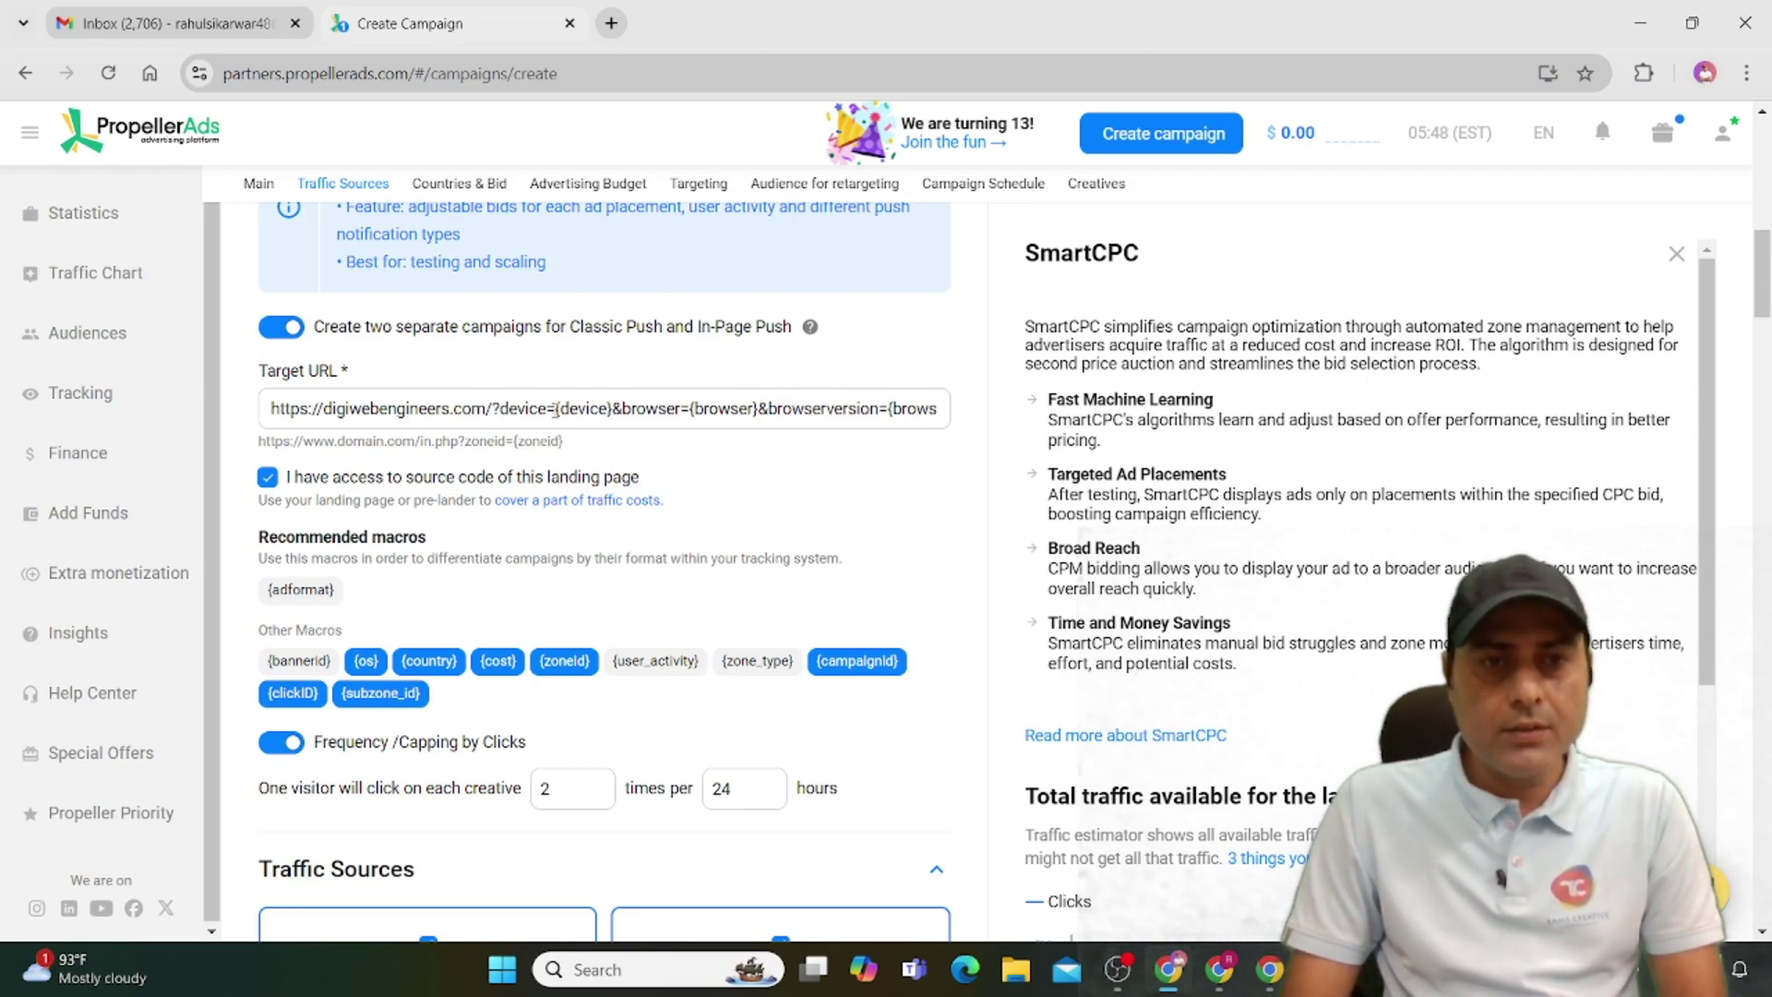
left_click_drag(551, 408, 981, 385)
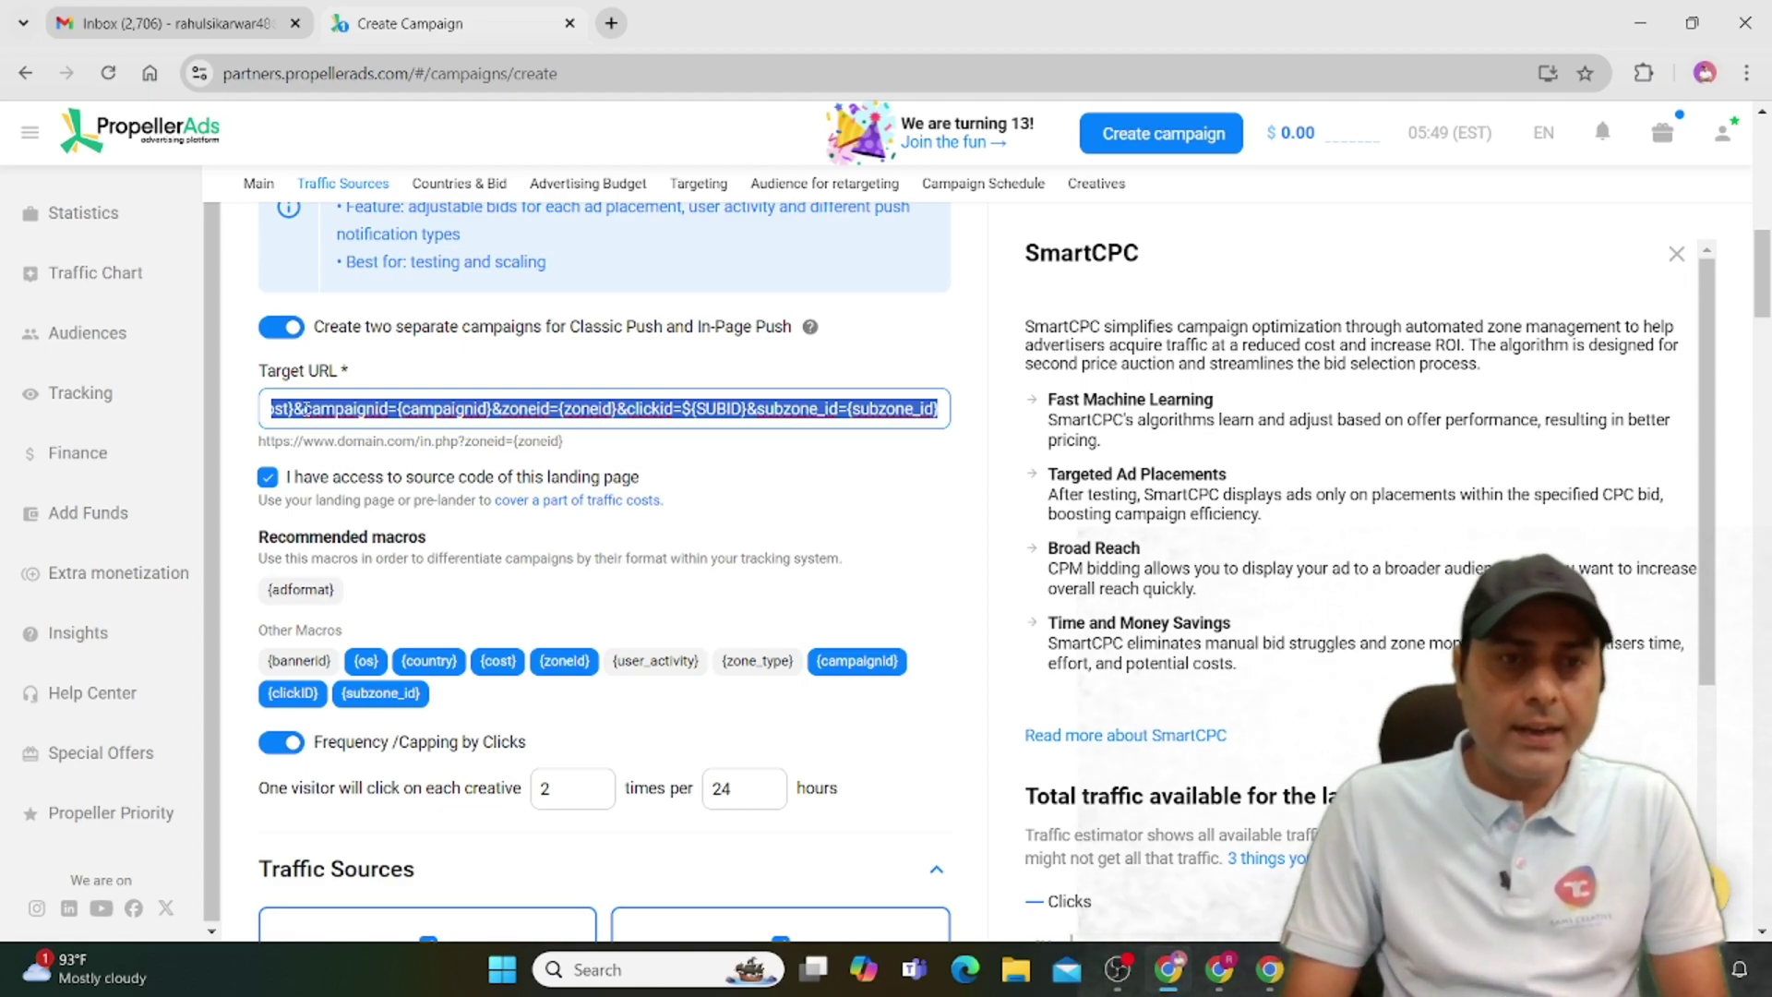
left_click(298, 664)
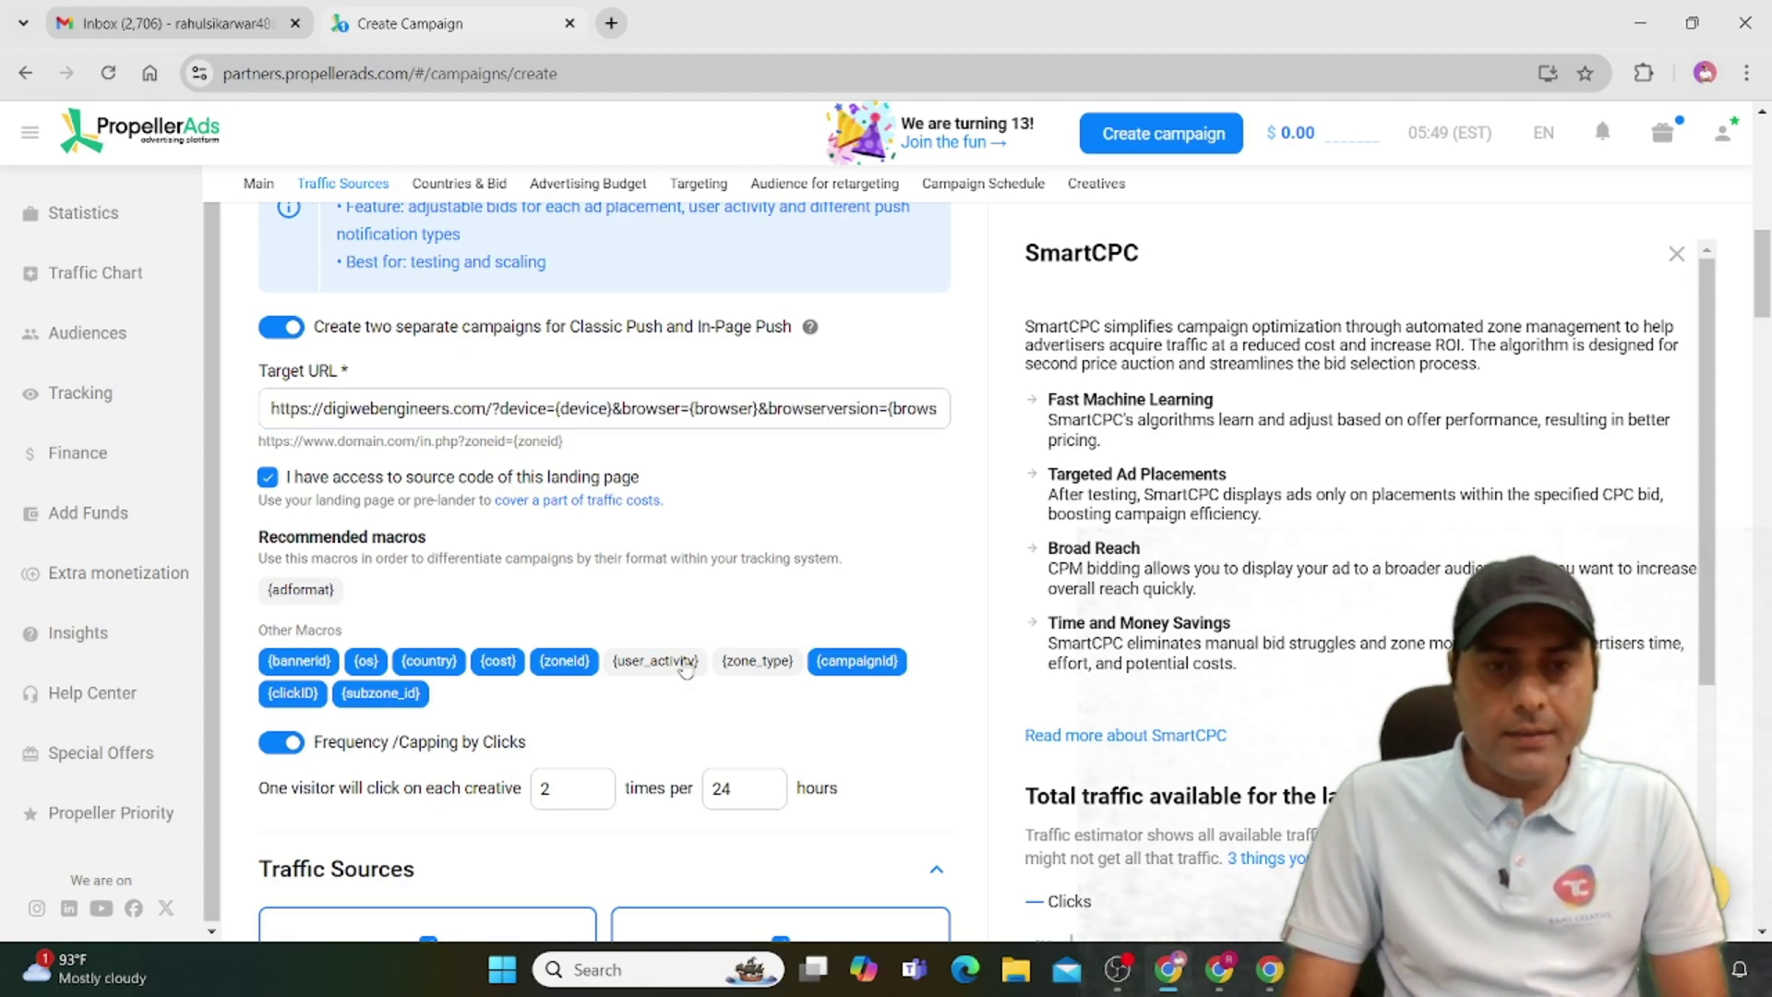
left_click(685, 666)
left_click(775, 670)
left_click_drag(1764, 275, 1765, 337)
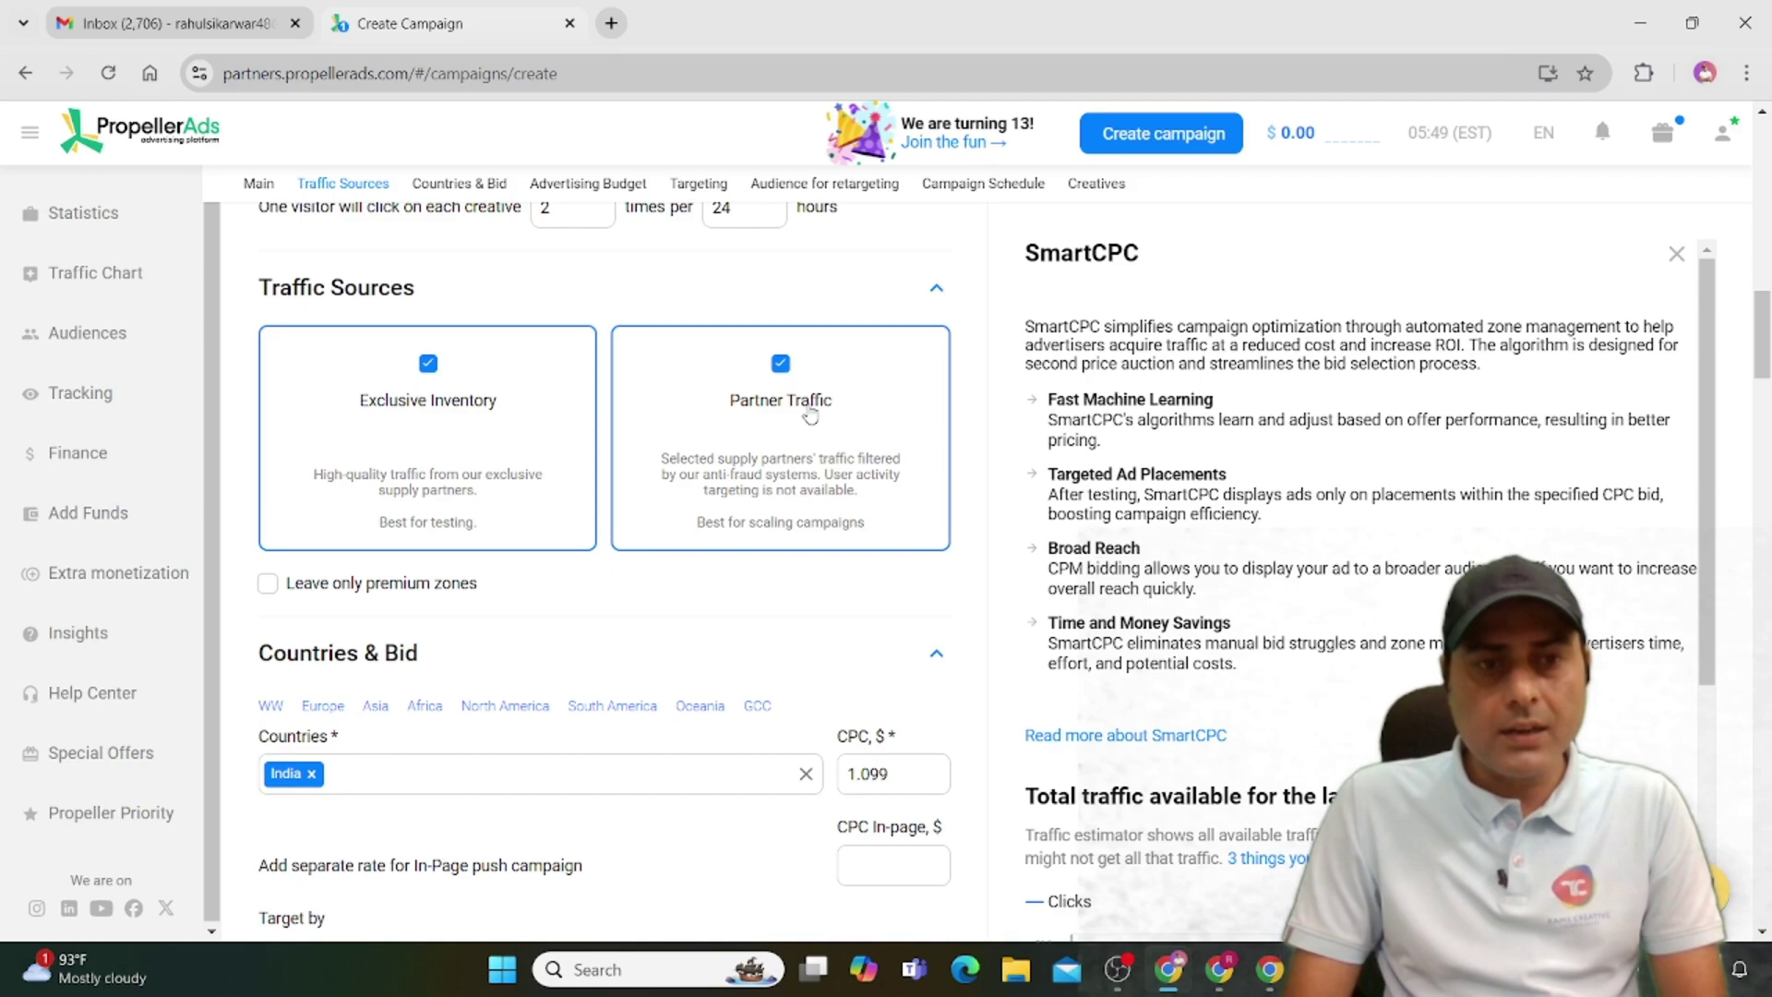
scroll(305, 462, "down", 3)
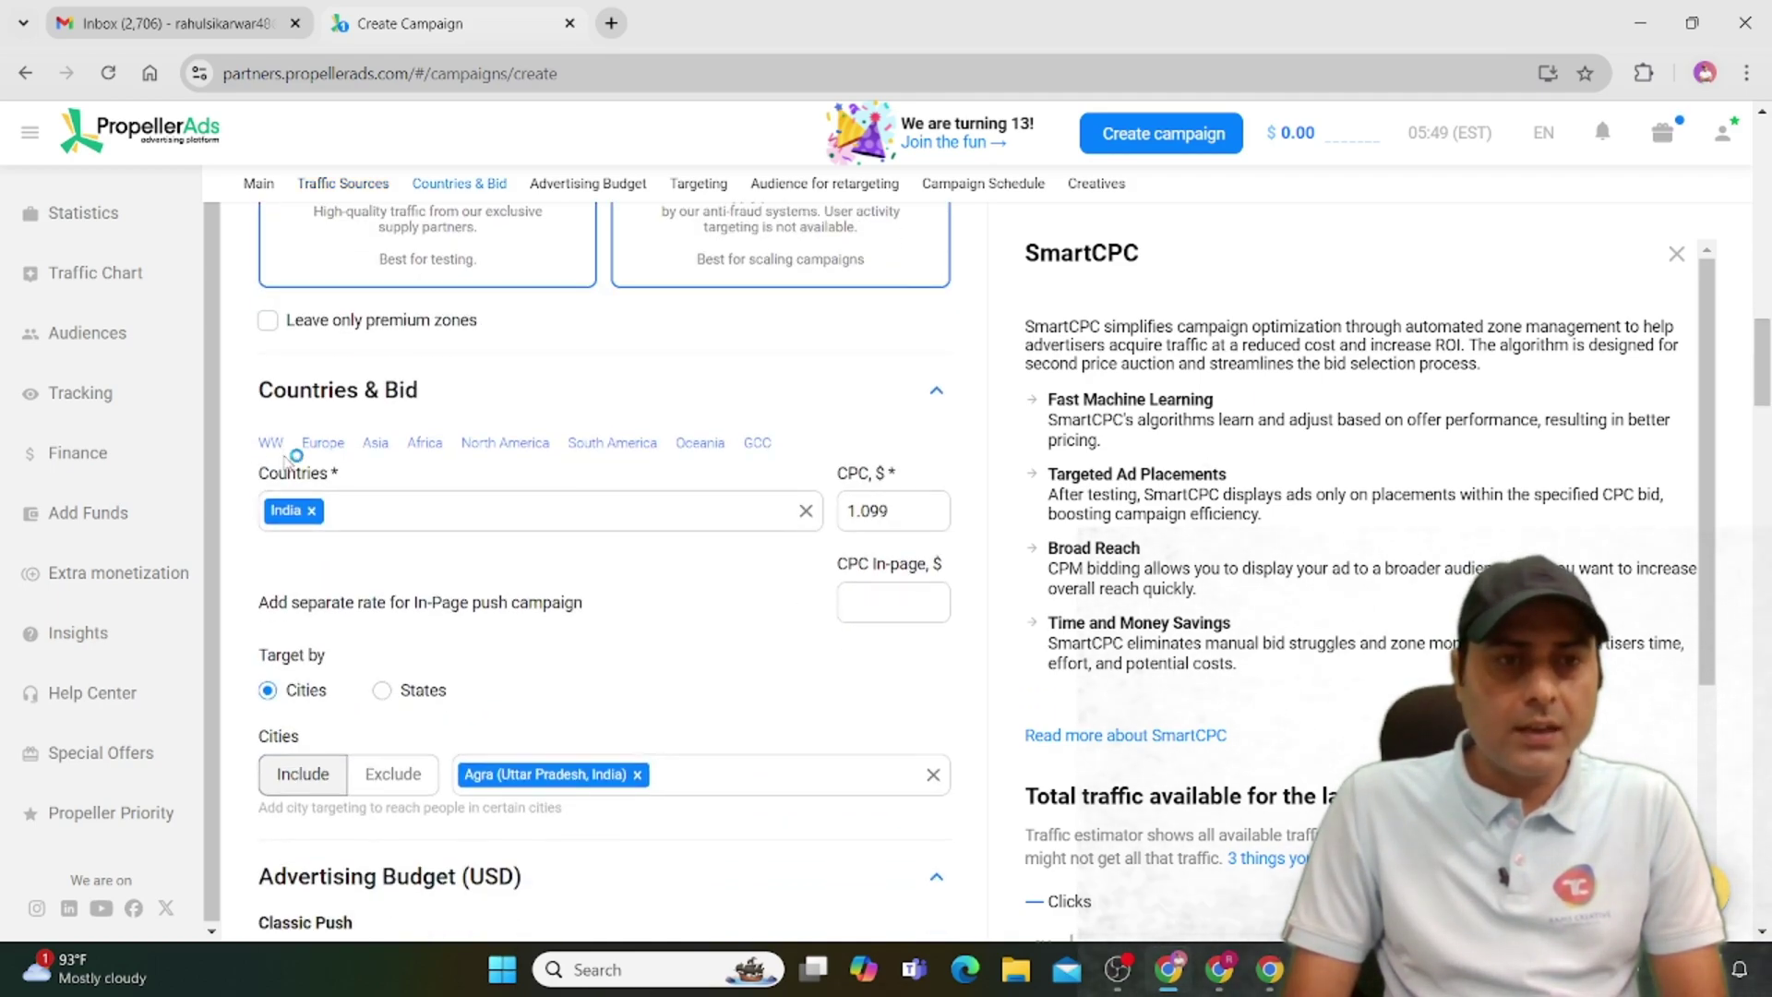
scroll(574, 718, "down", 7)
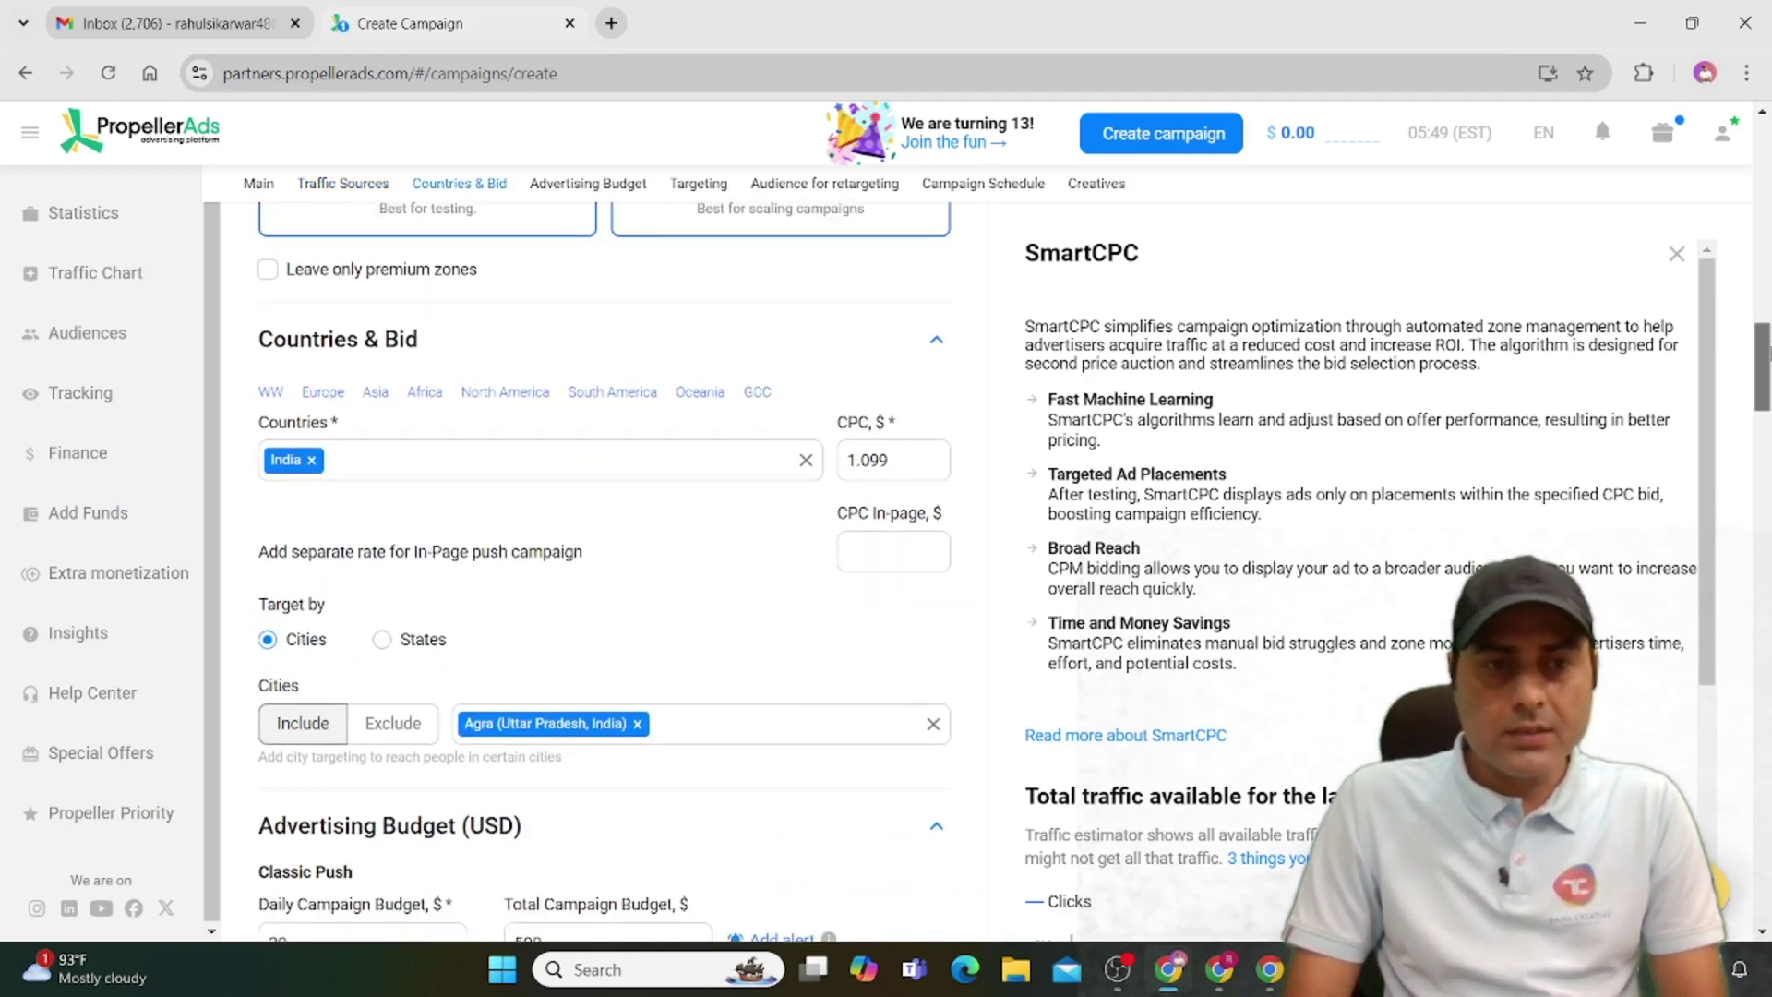
scroll(323, 573, "up", 2)
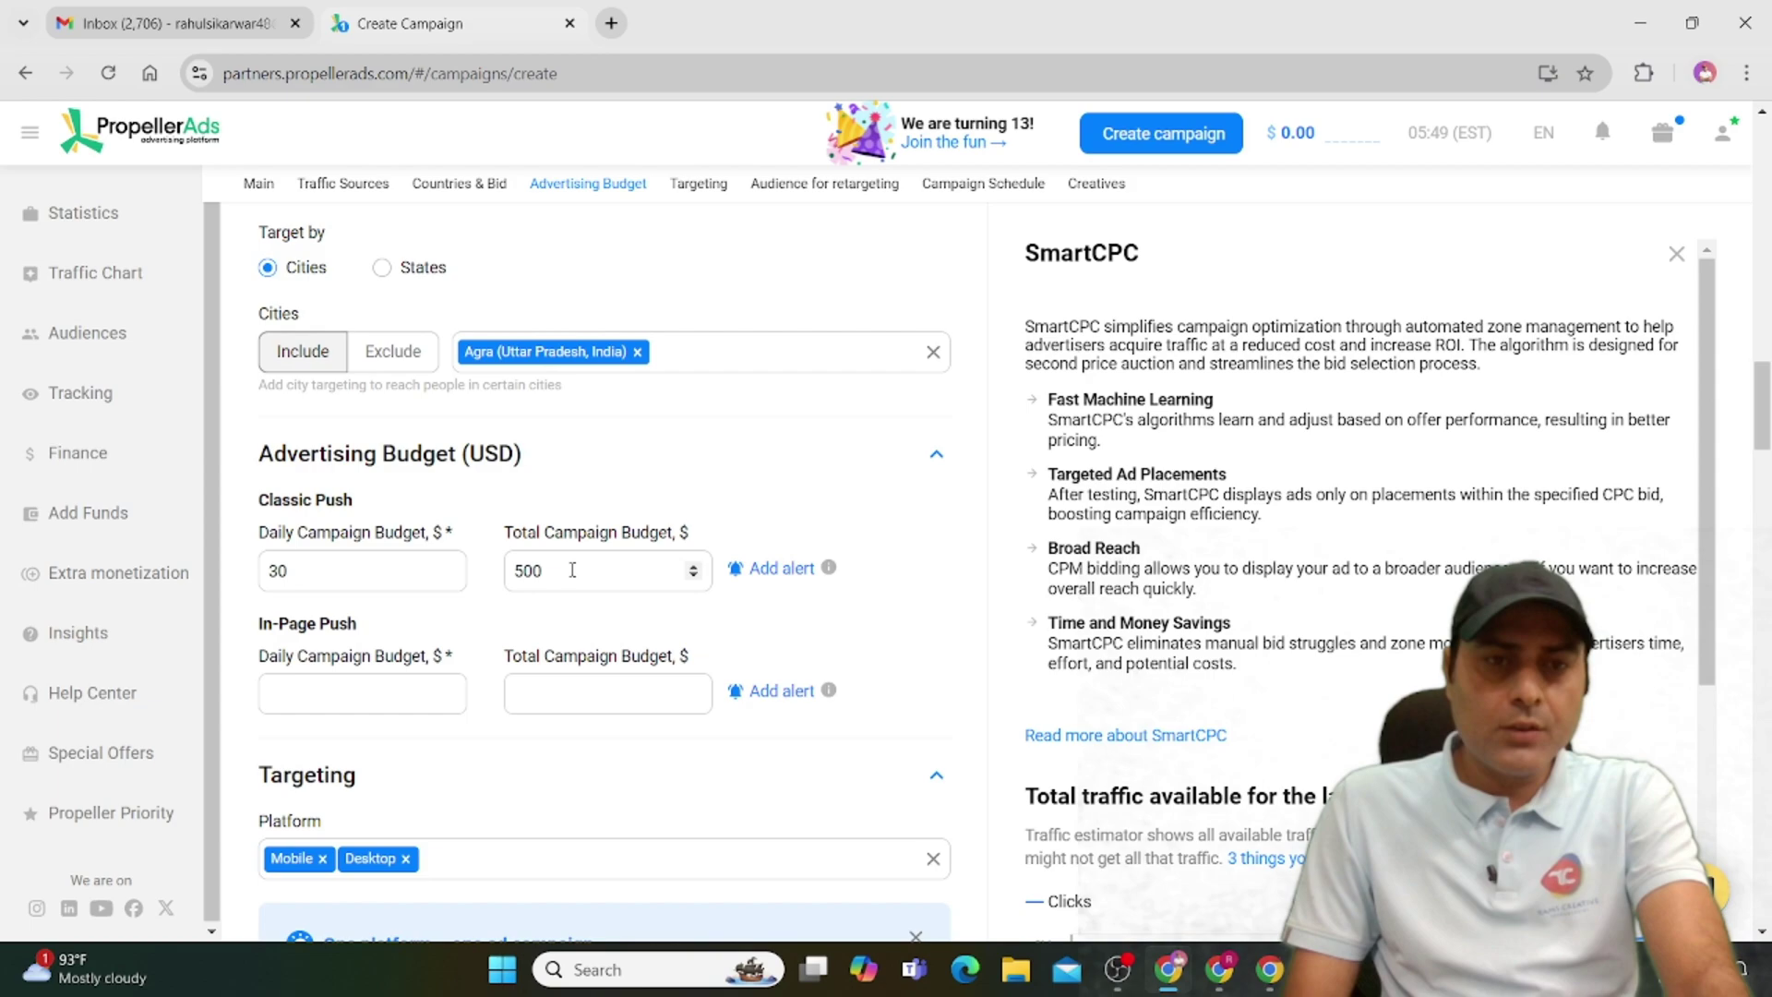
scroll(566, 572, "down", 5)
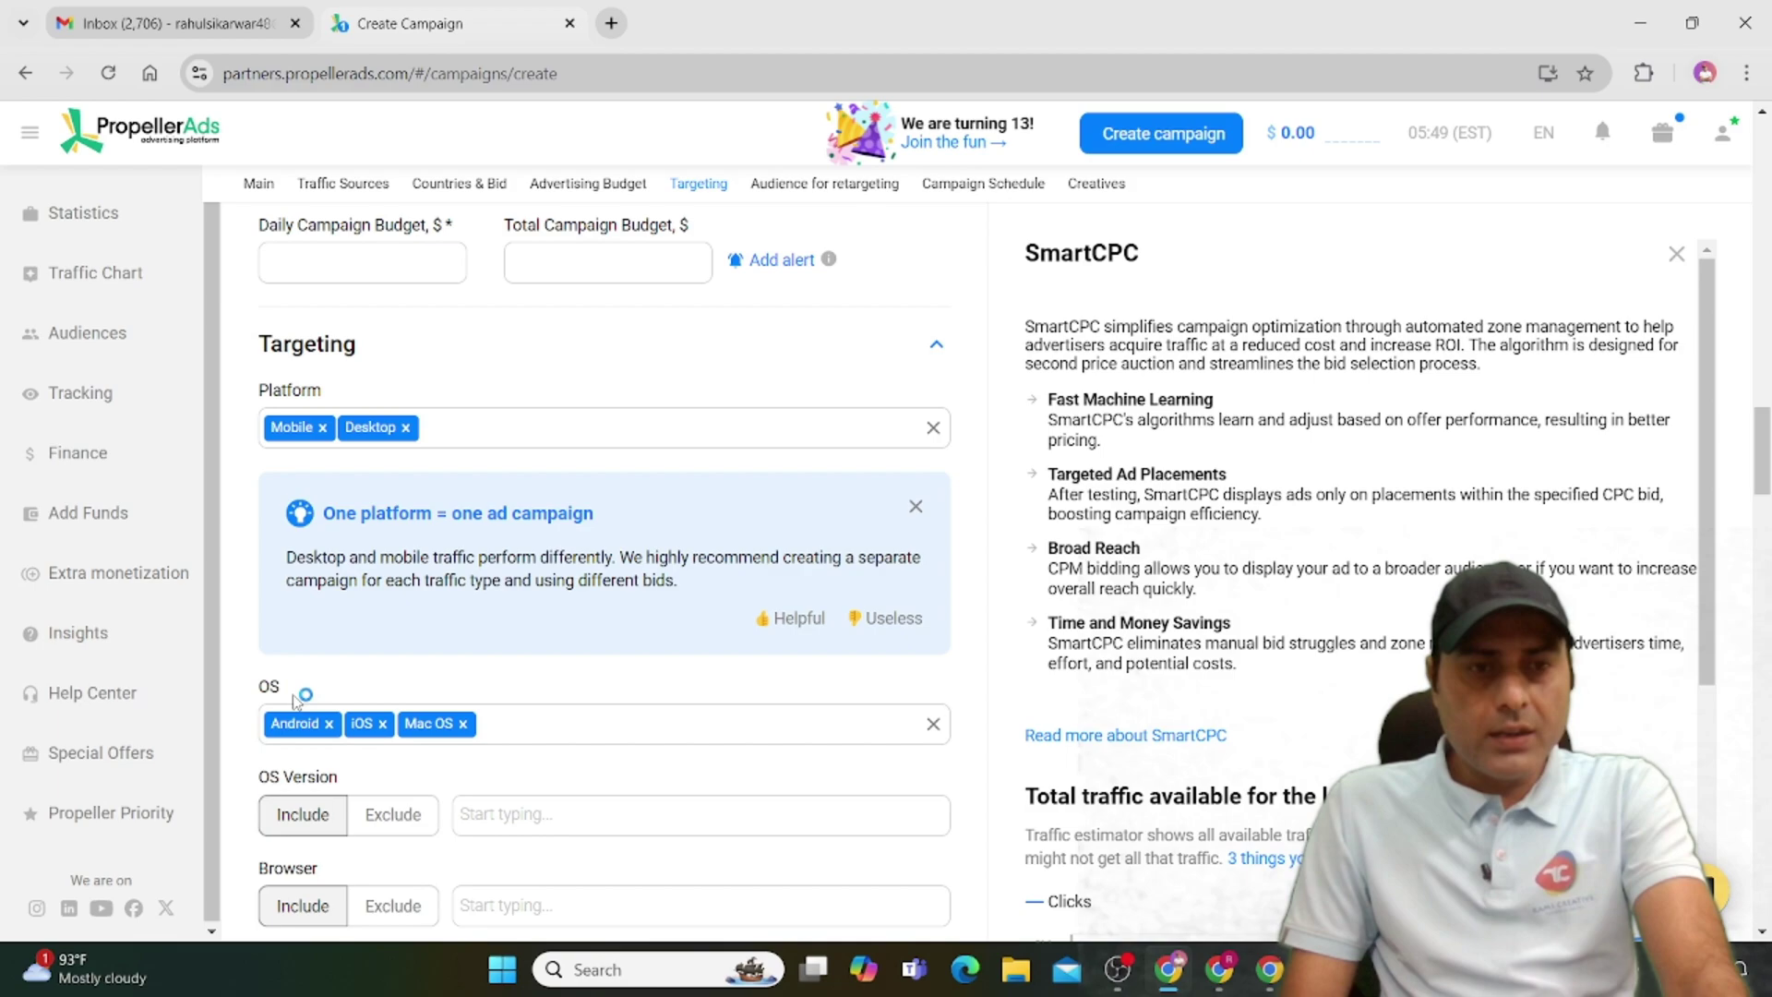
Add Chrome OS, Linux, Windows Phone and Windows to the targeted operating systems.
scroll(279, 692, "down", 5)
scroll(279, 692, "up", 1)
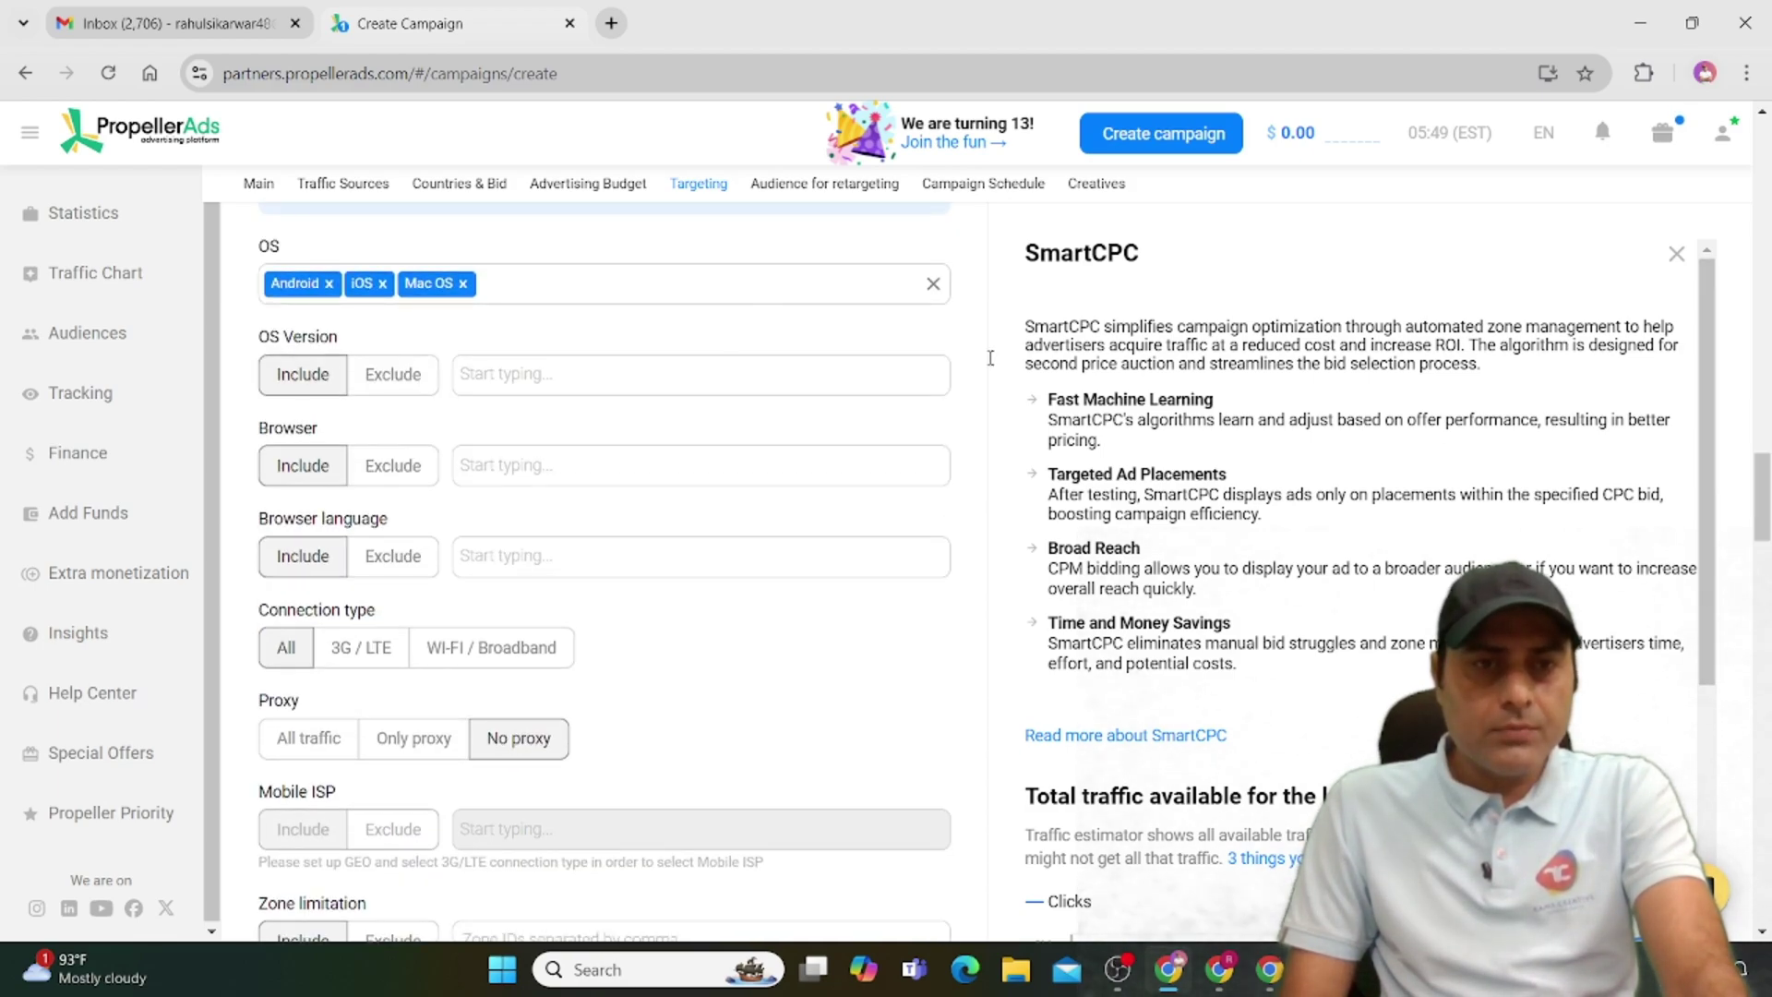
left_click(510, 283)
left_click(512, 357)
left_click(635, 293)
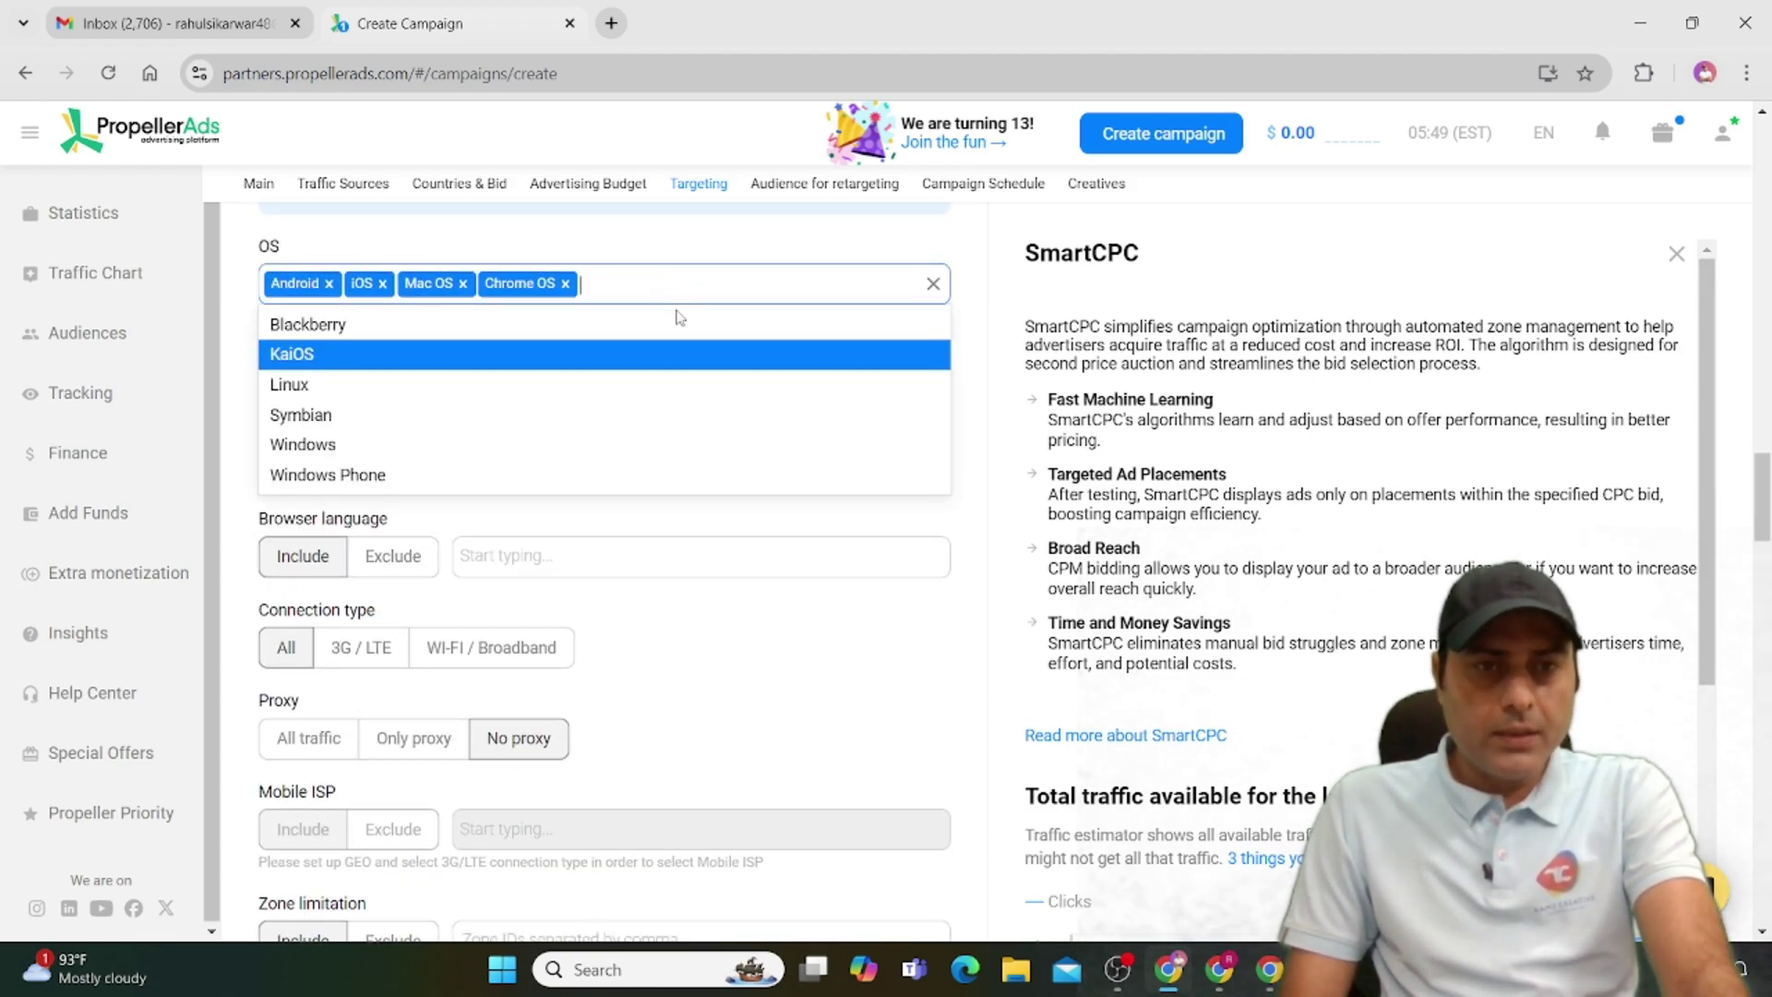
left_click(581, 381)
left_click(712, 285)
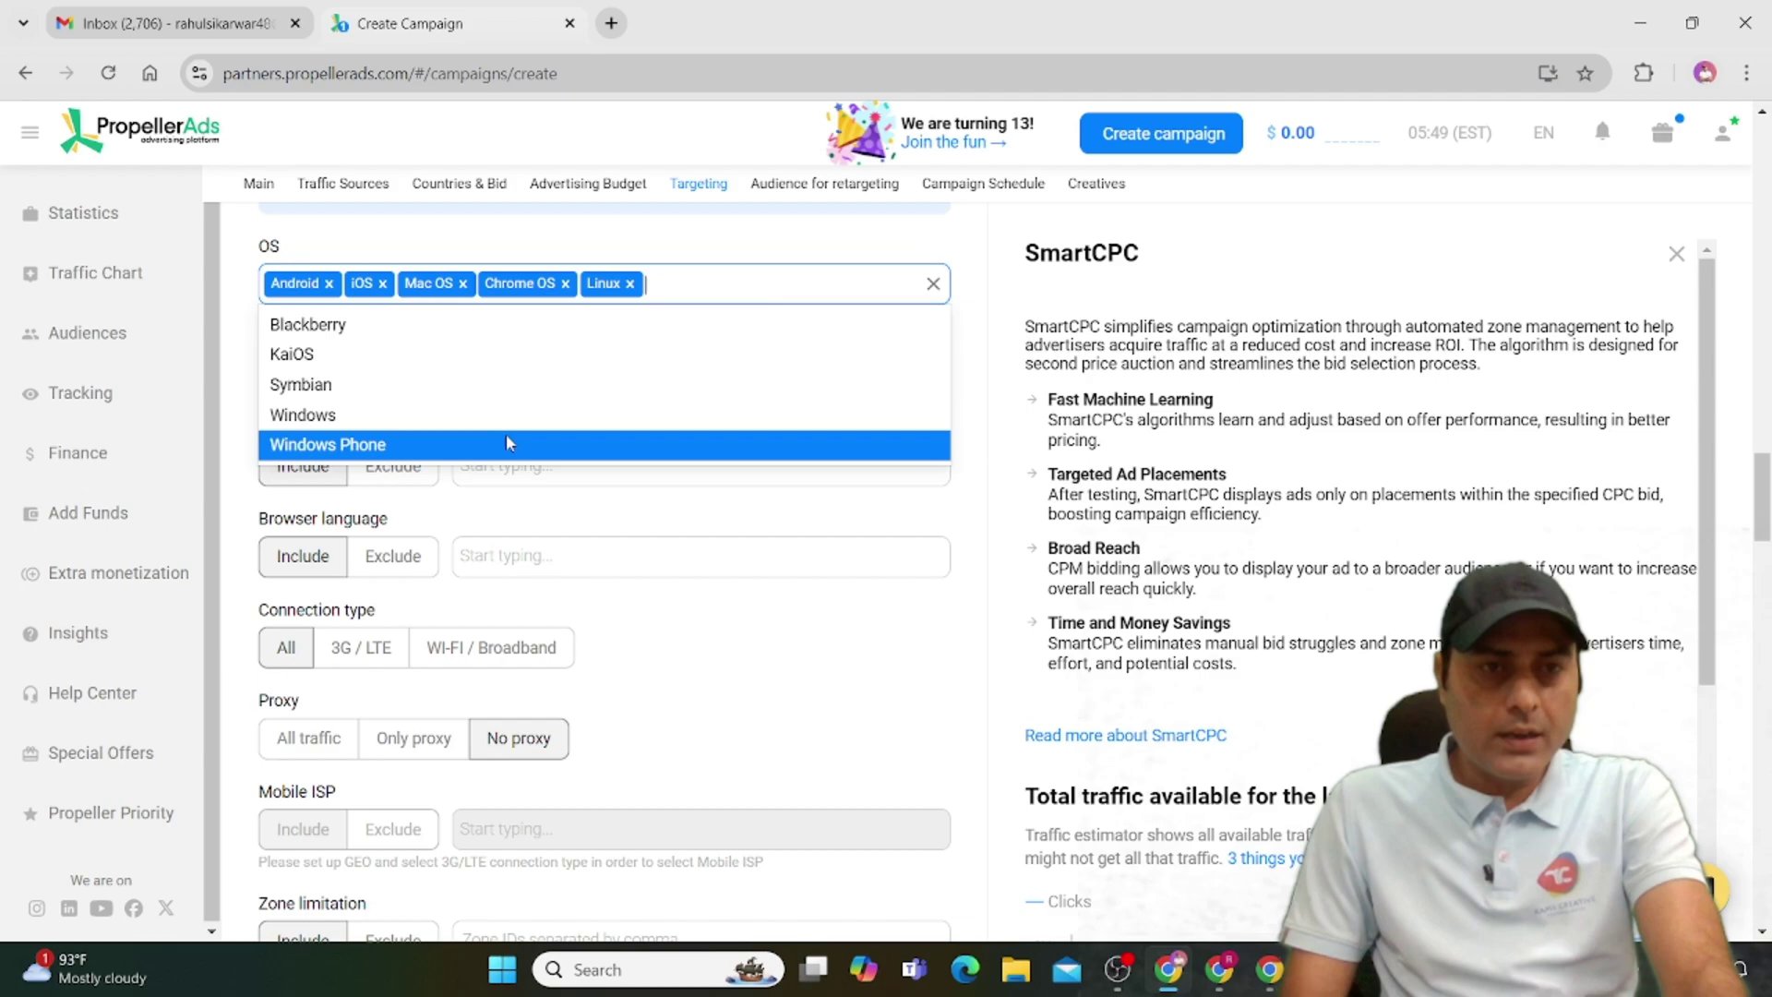
left_click(613, 444)
left_click(637, 411)
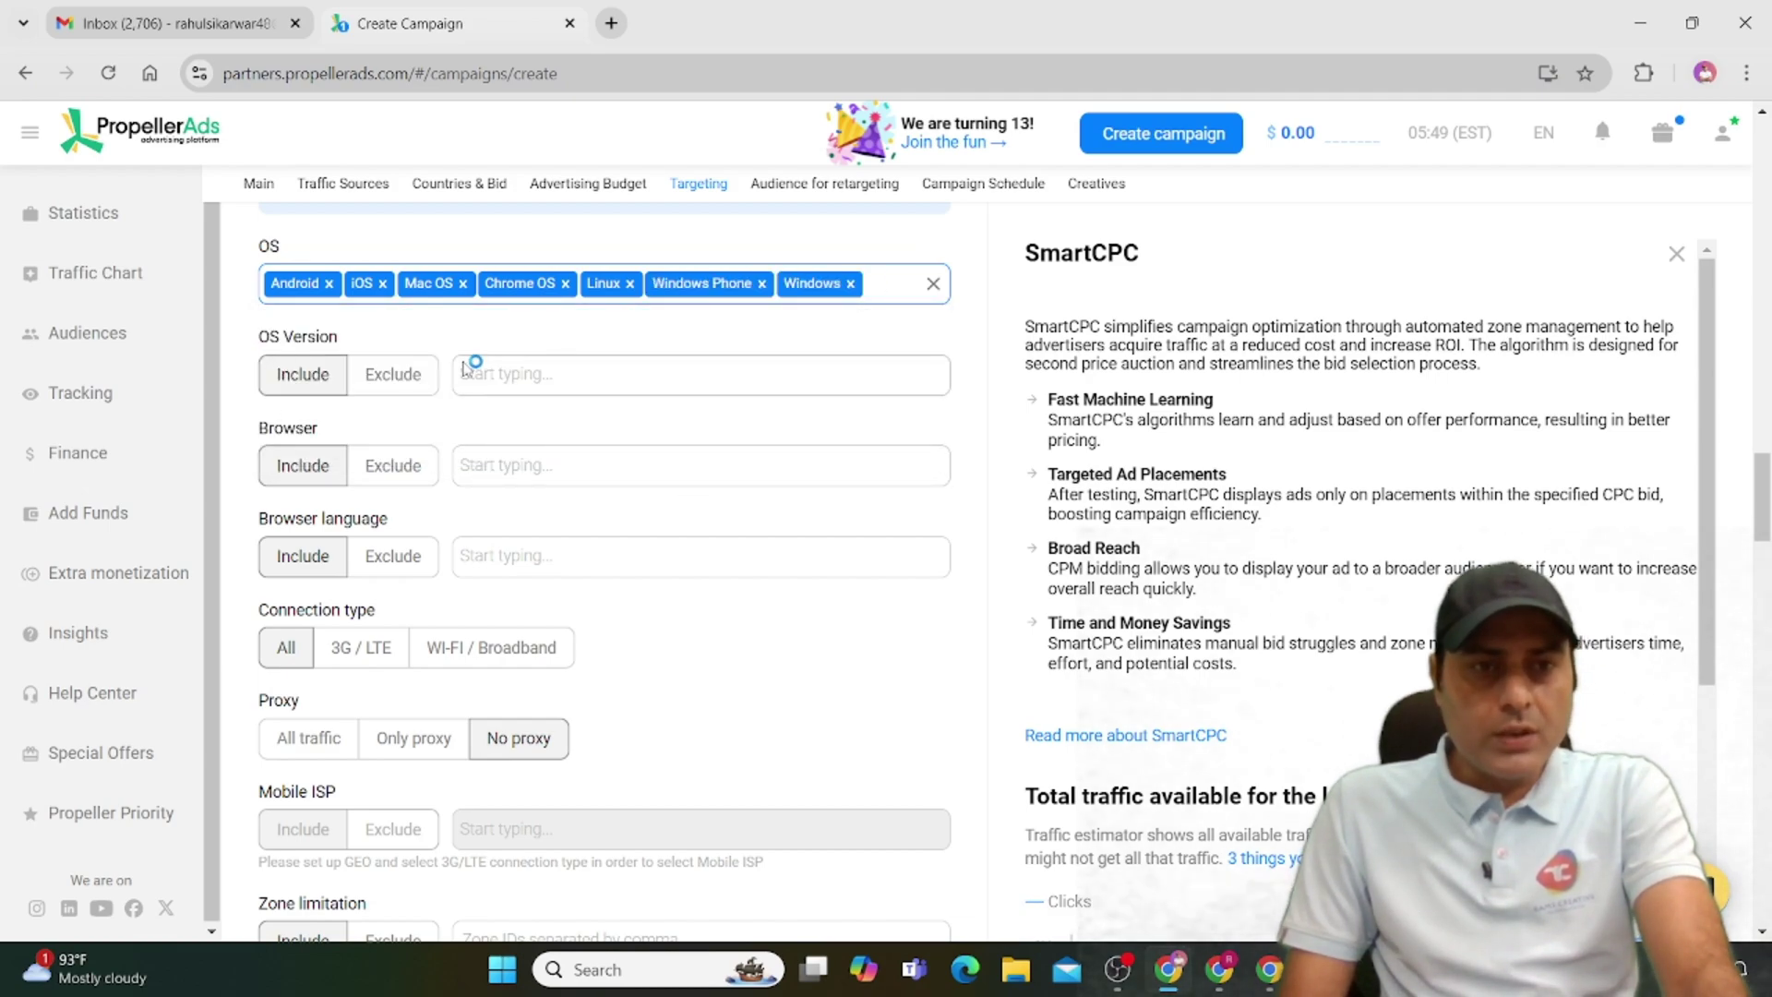
Limit OS Version targeting to Android 14, Android 12 and Android 9.
left_click(570, 382)
left_click(547, 456)
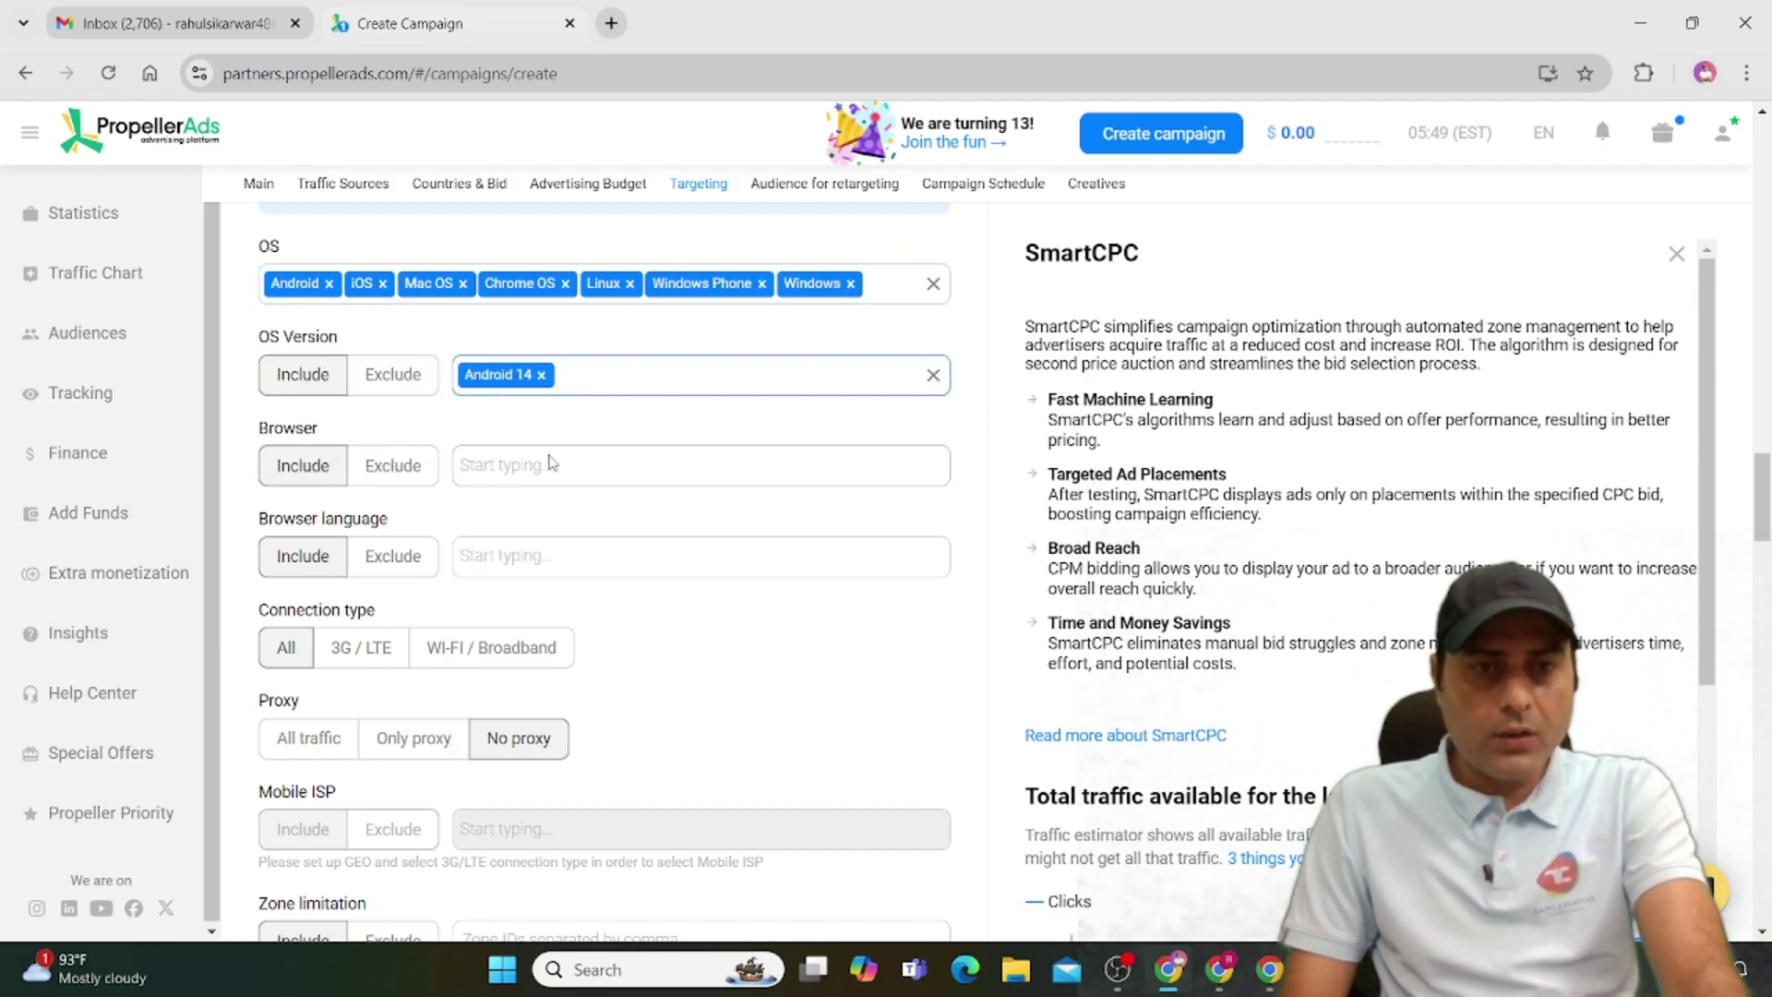
left_click(650, 388)
left_click(503, 475)
left_click(739, 371)
left_click(498, 535)
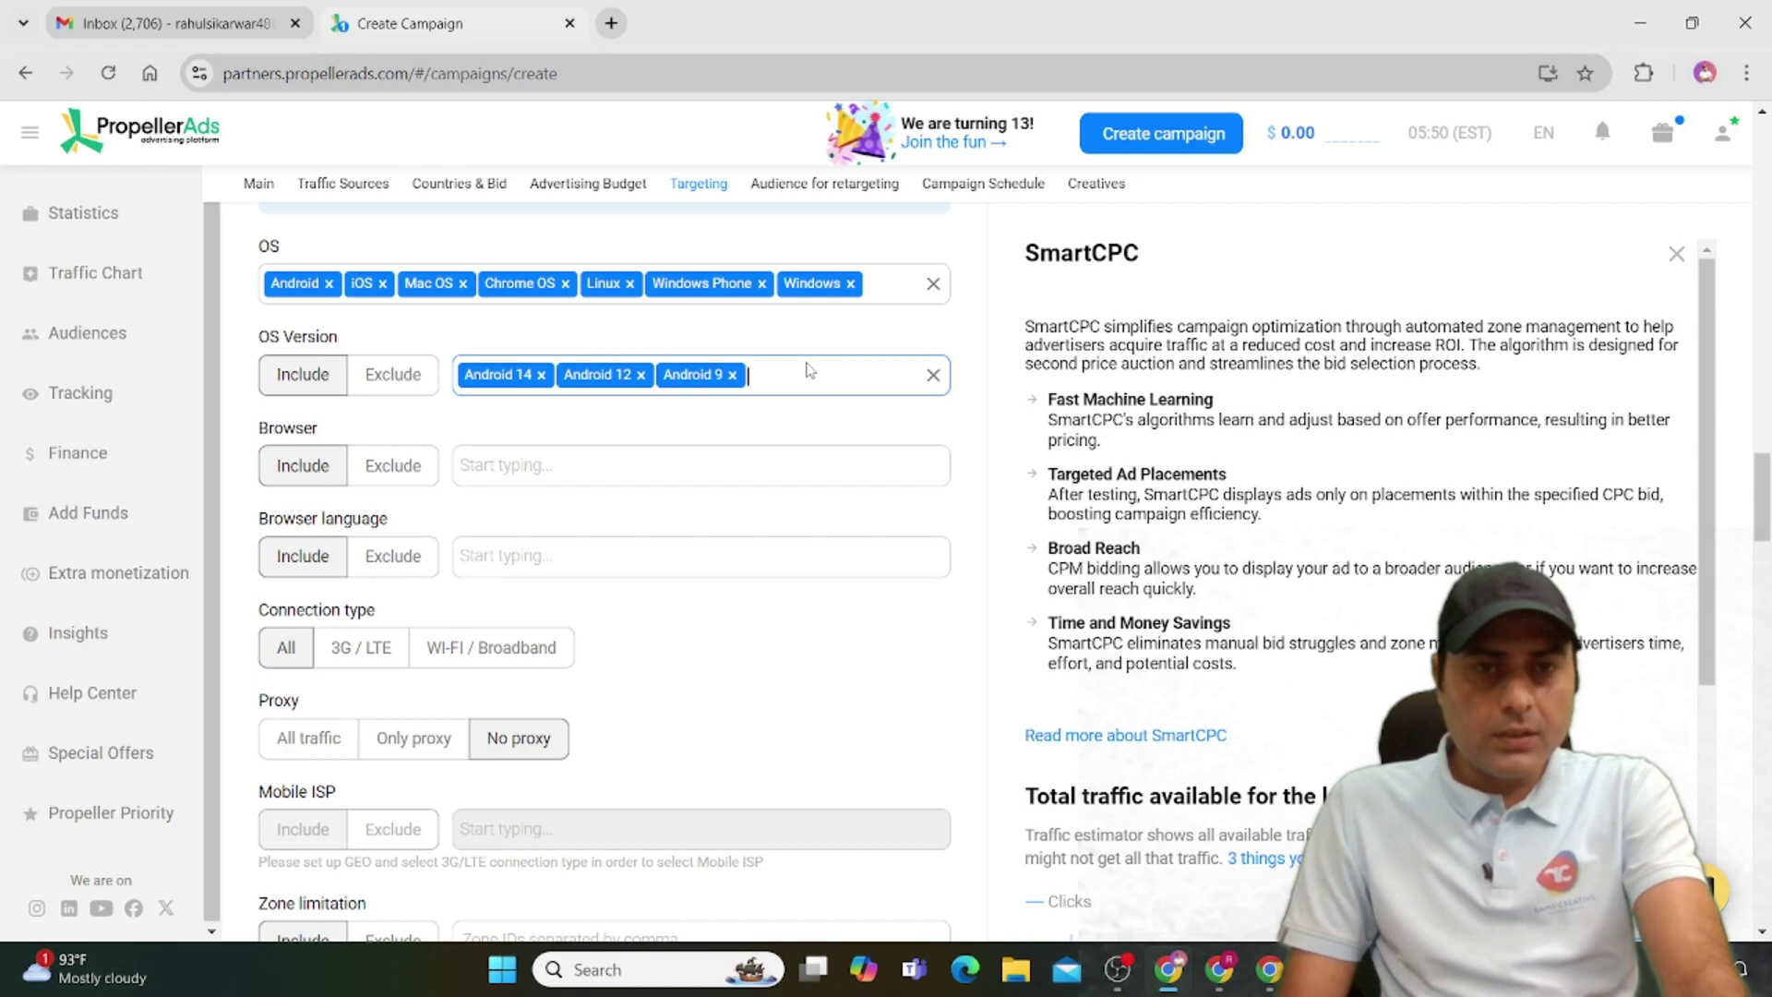
left_click(803, 373)
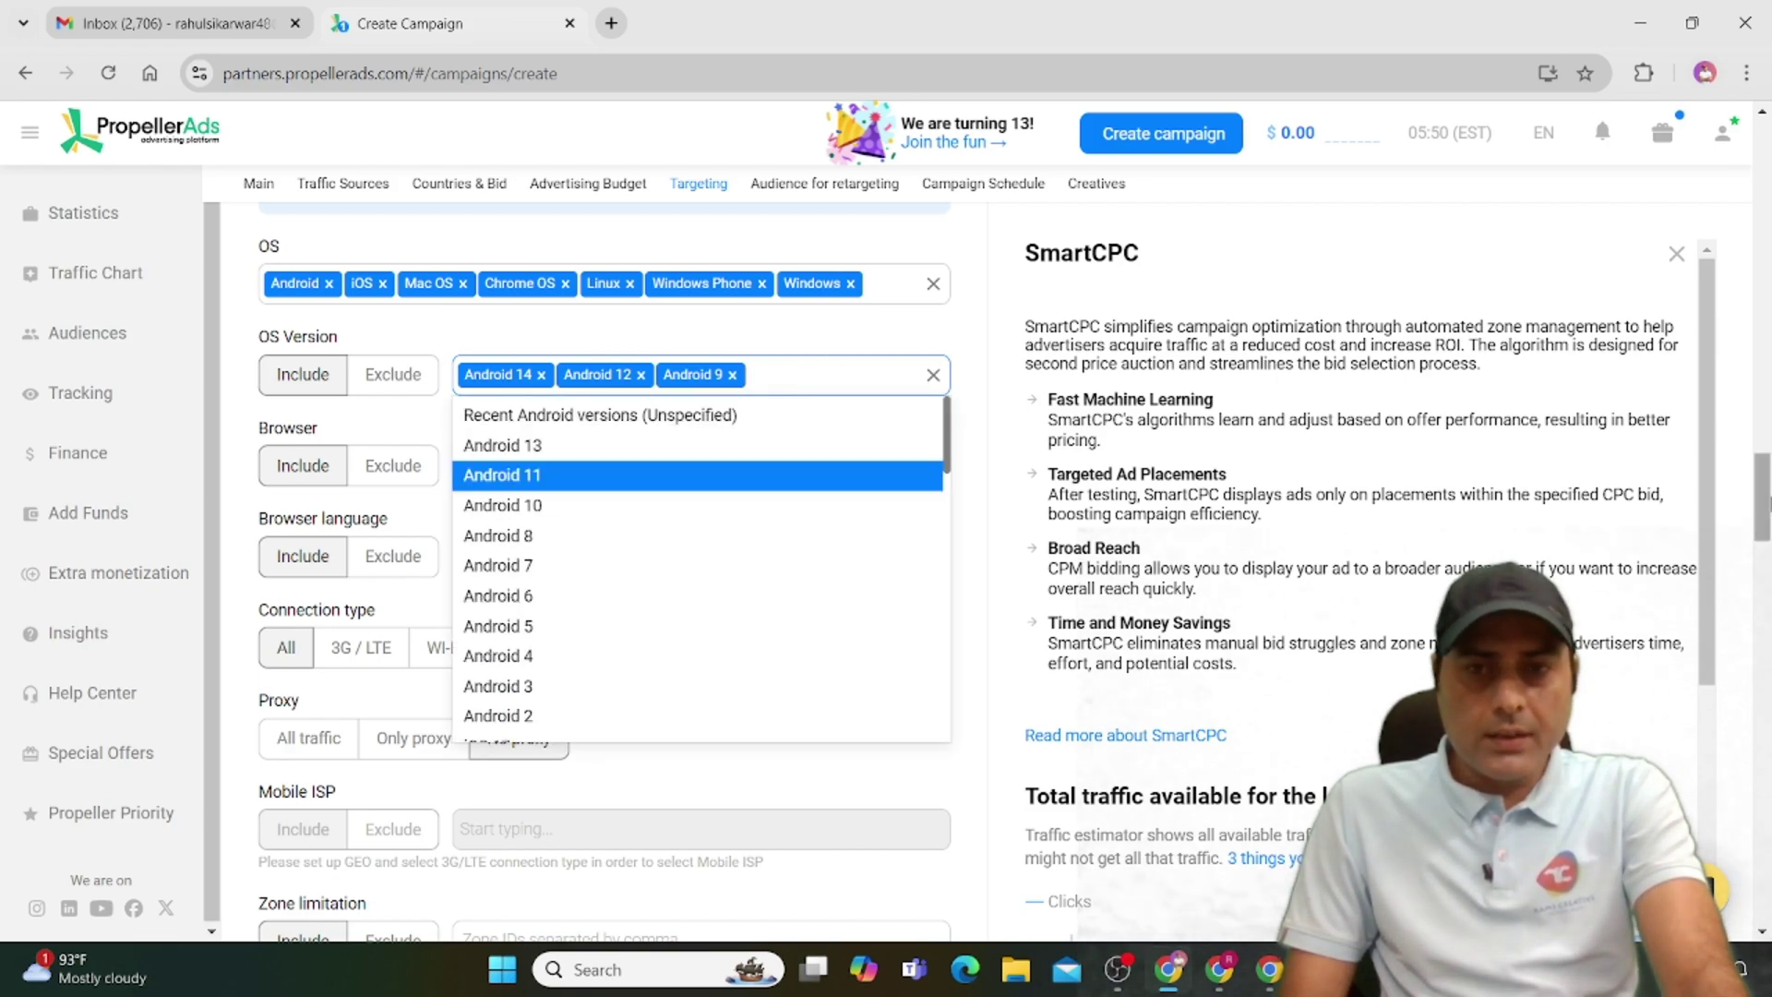
left_click_drag(1765, 494, 1764, 522)
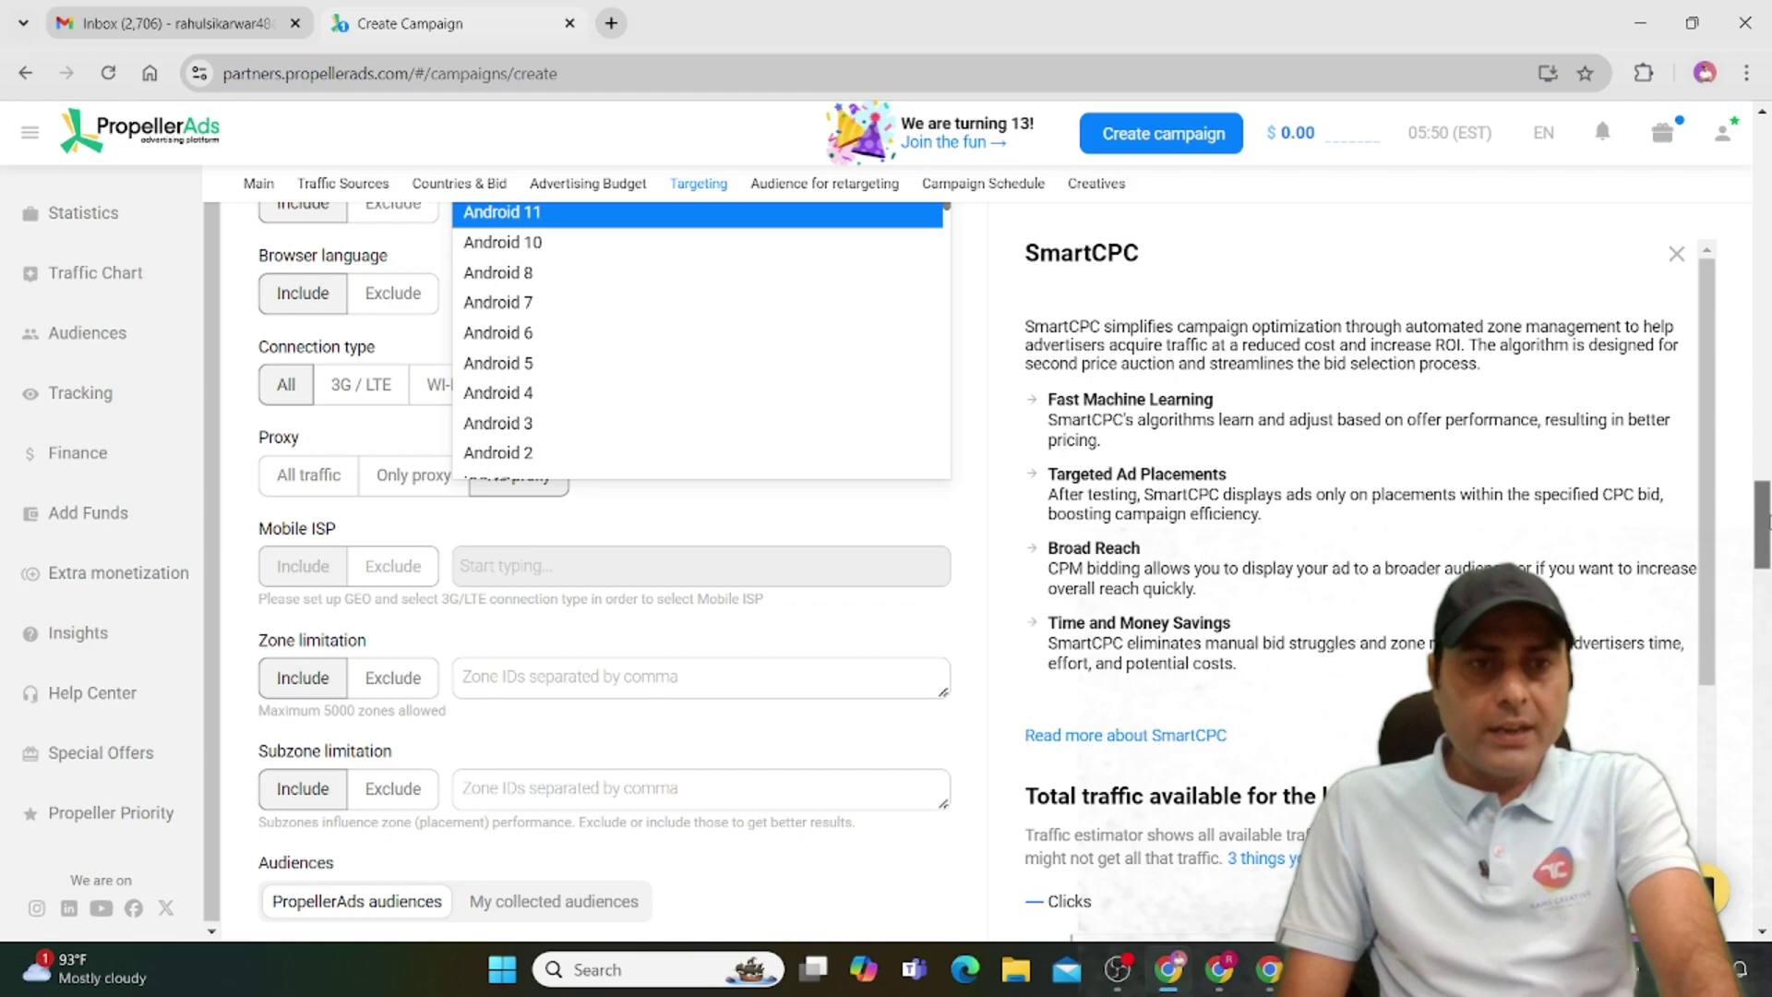
left_click(238, 310)
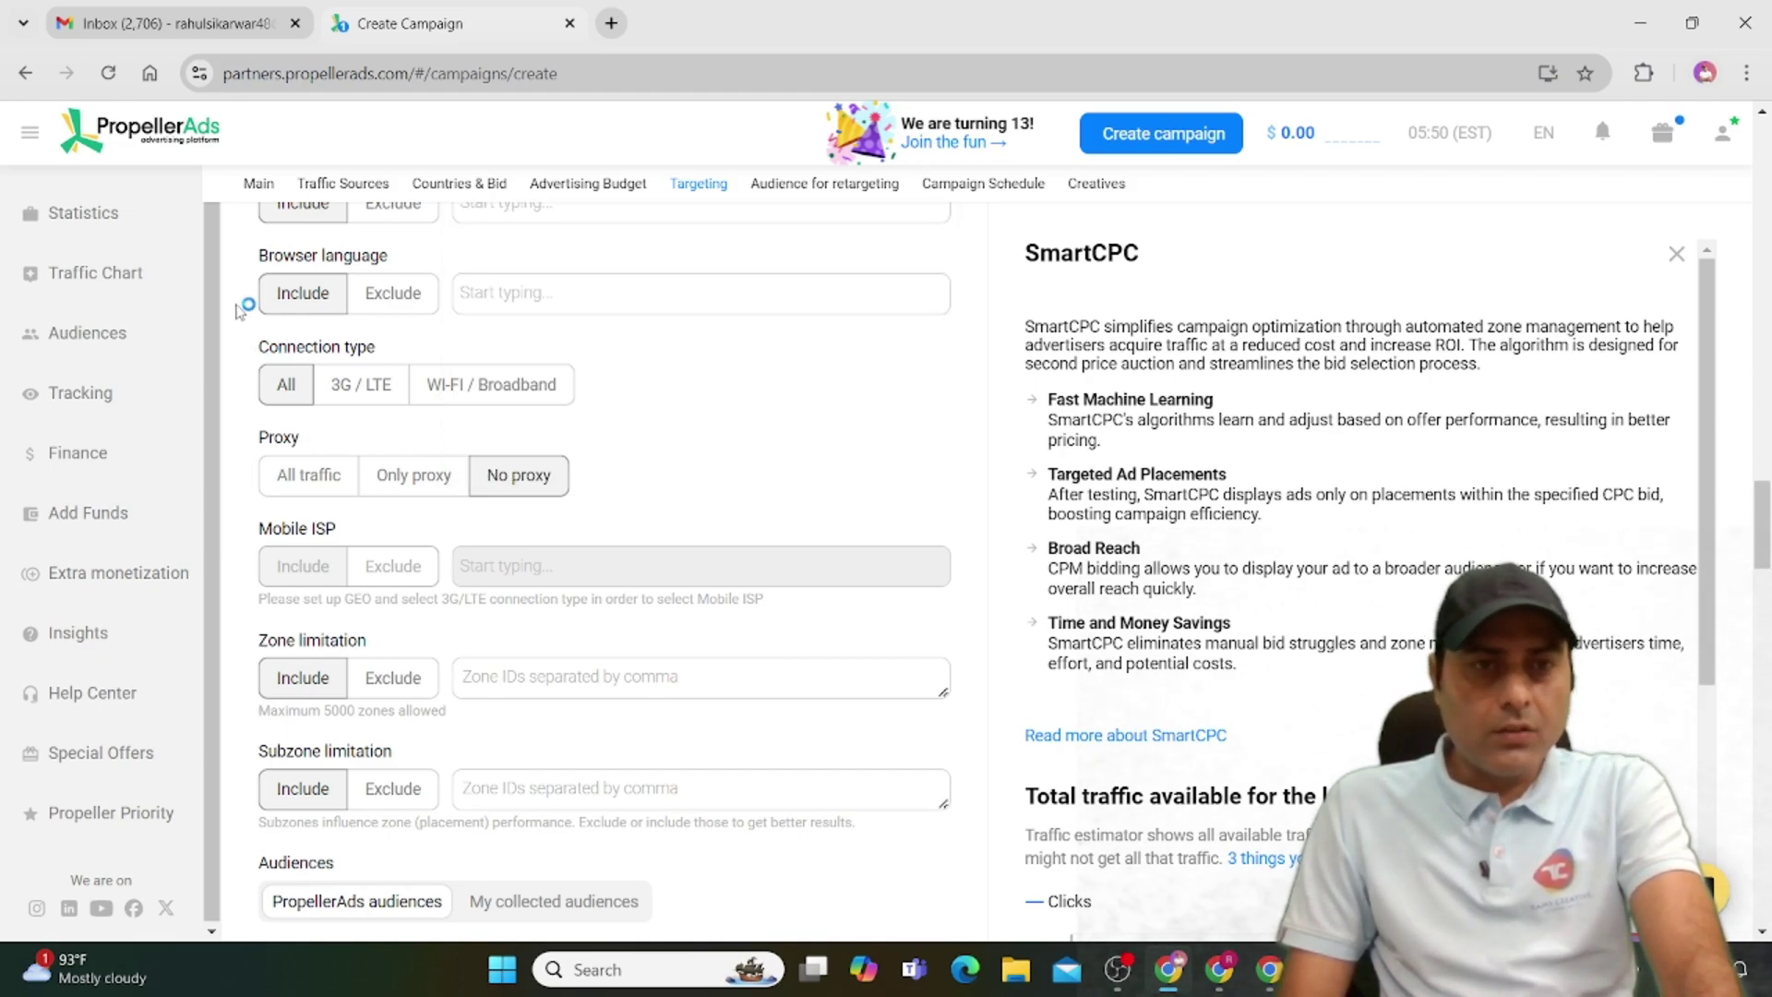
left_click(534, 294)
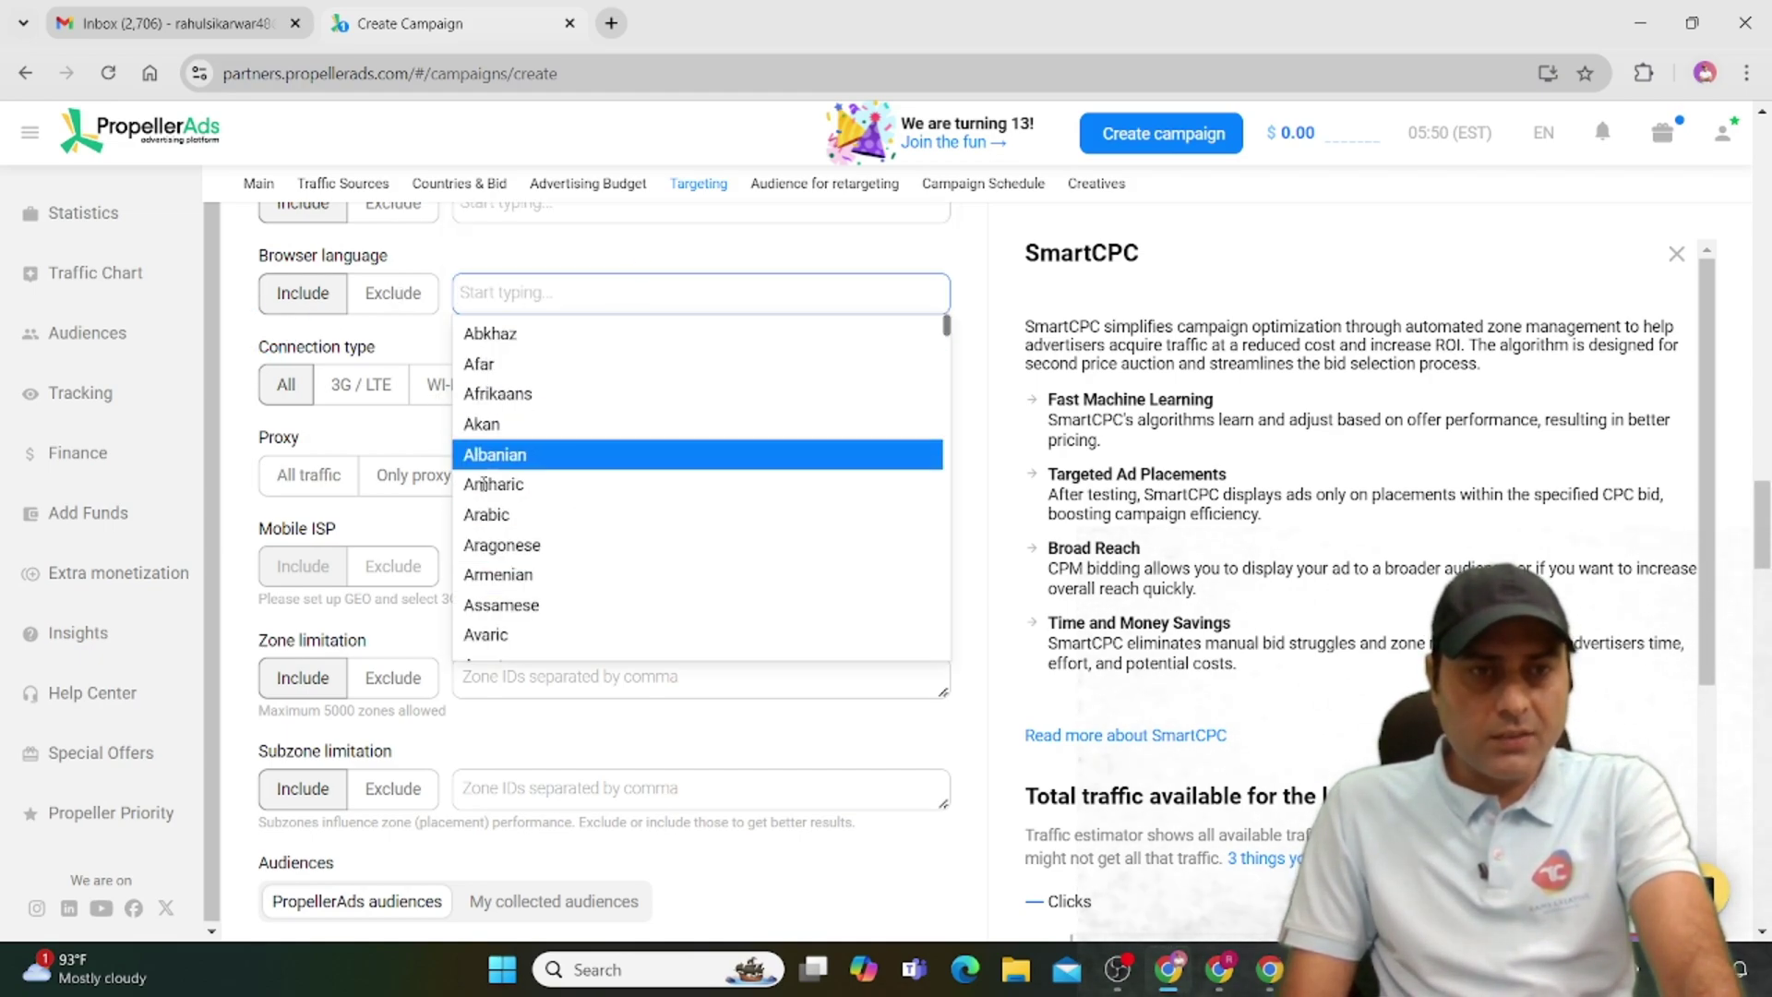
left_click(255, 340)
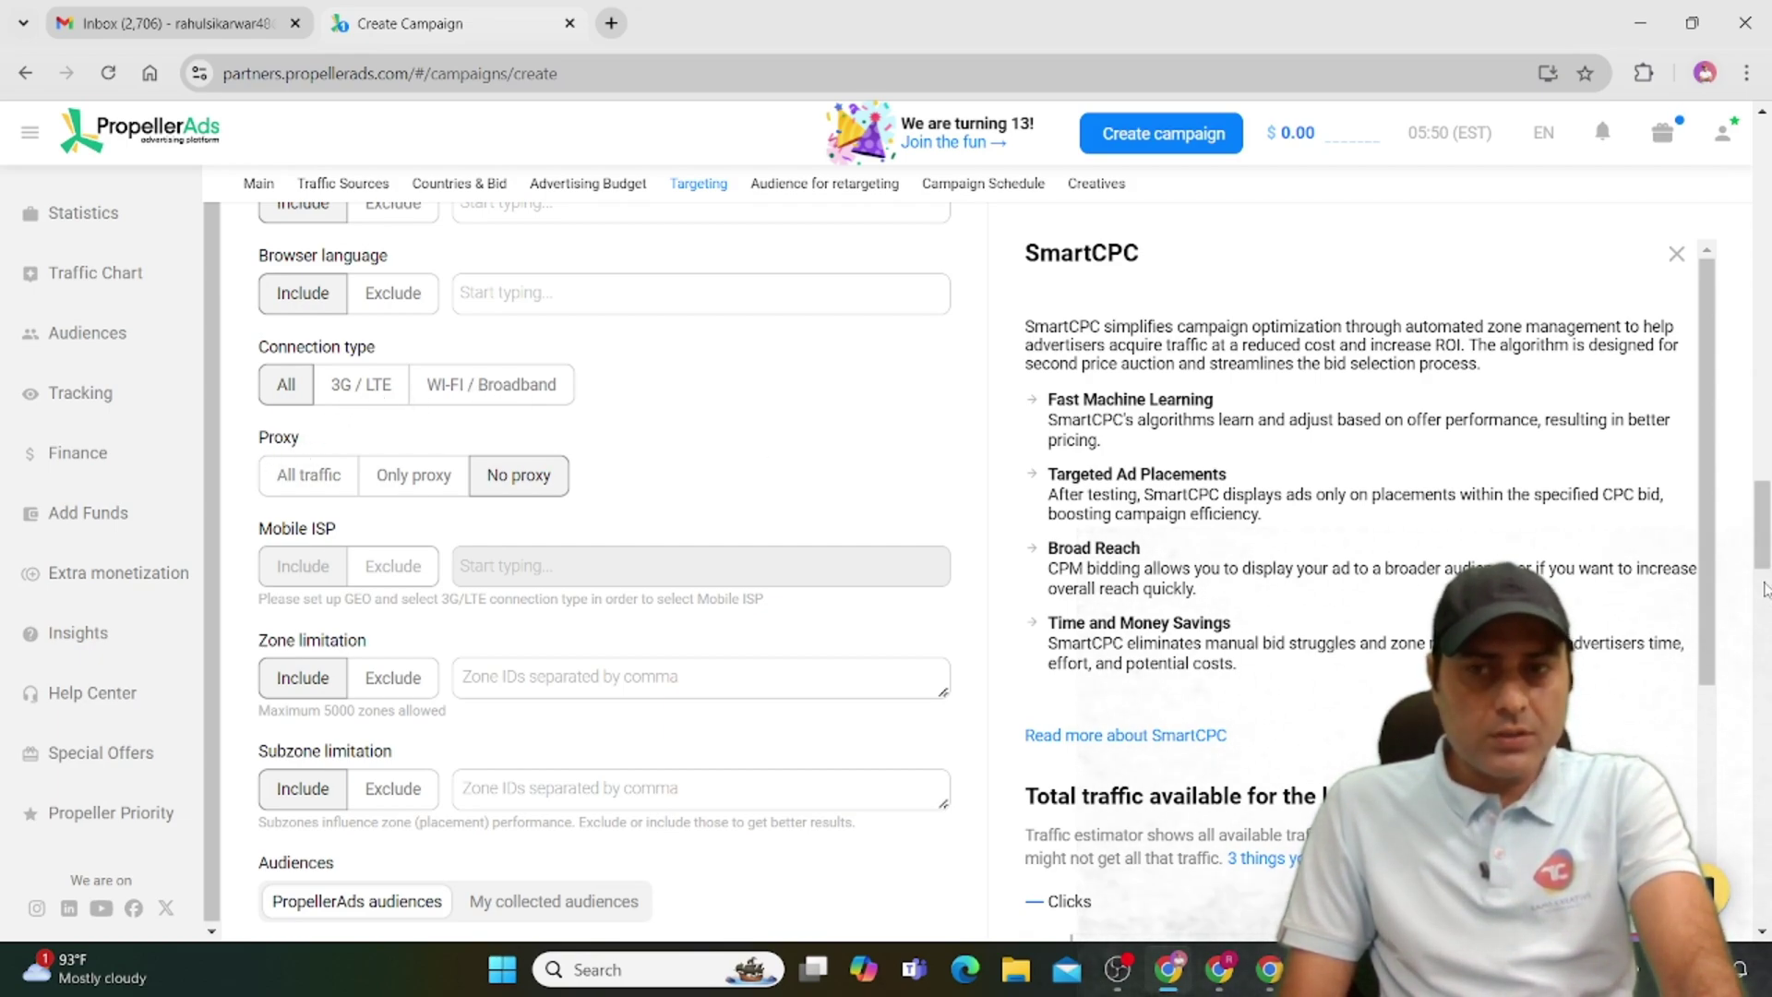
left_click_drag(1762, 565, 1762, 563)
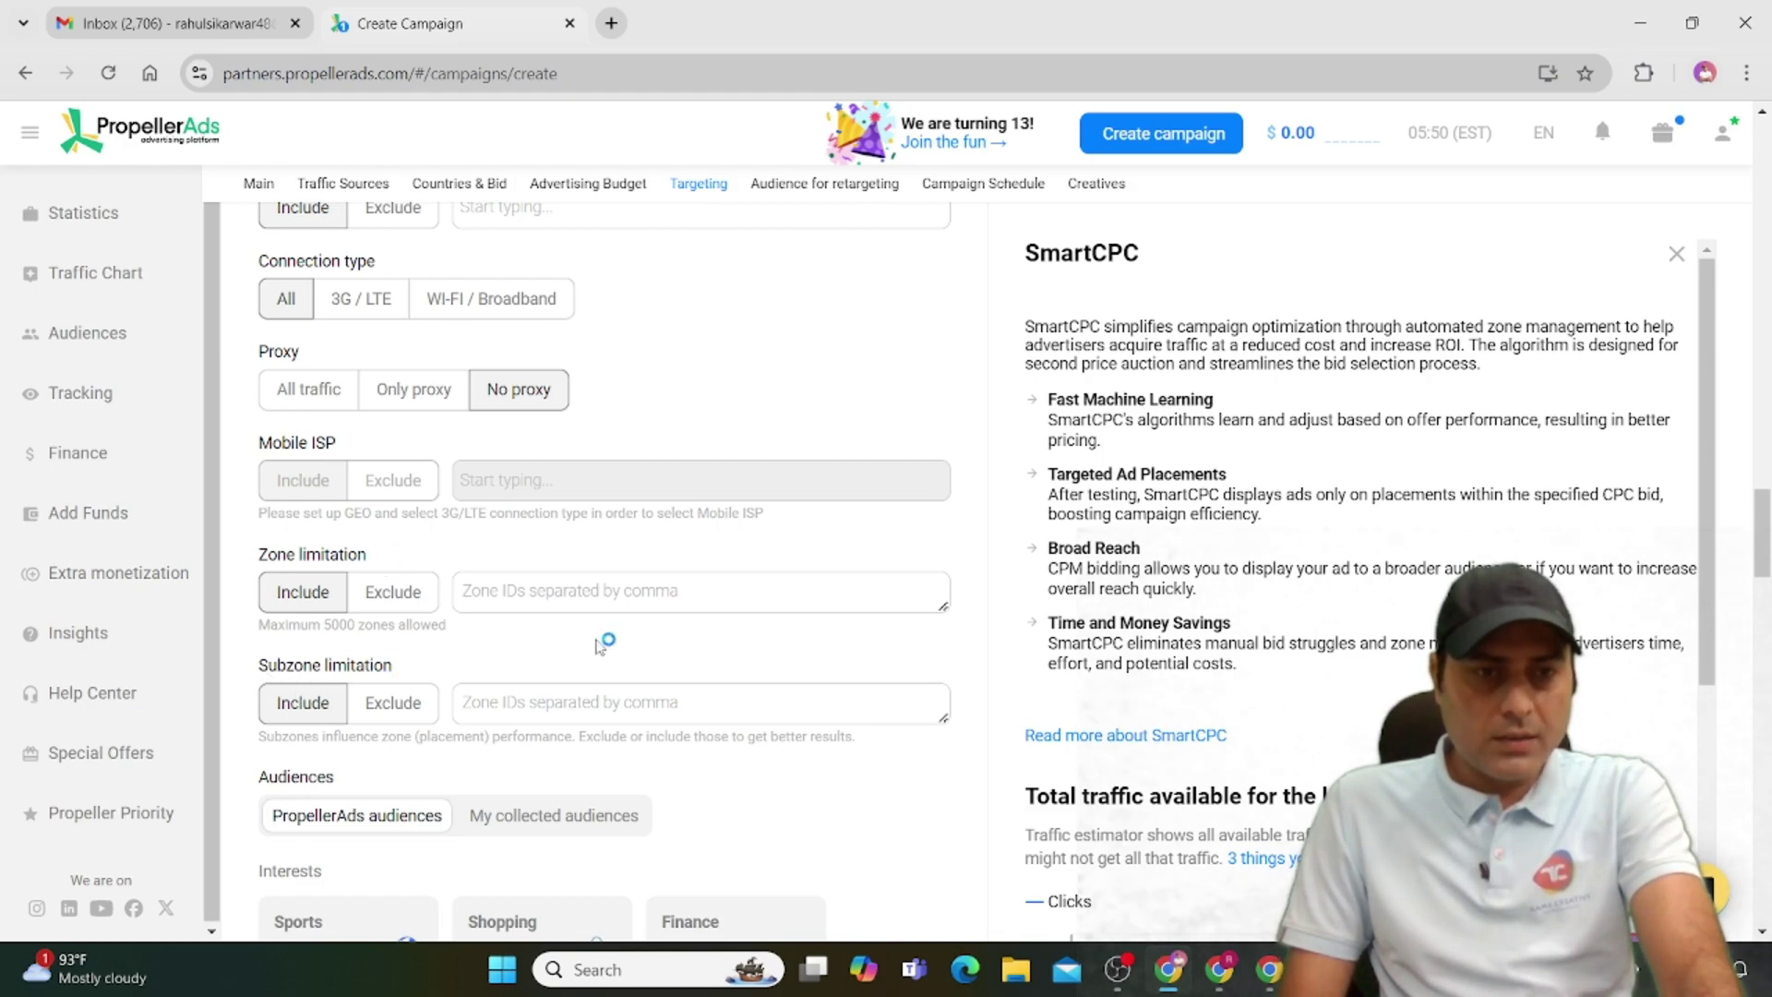
left_click_drag(1765, 533, 1765, 570)
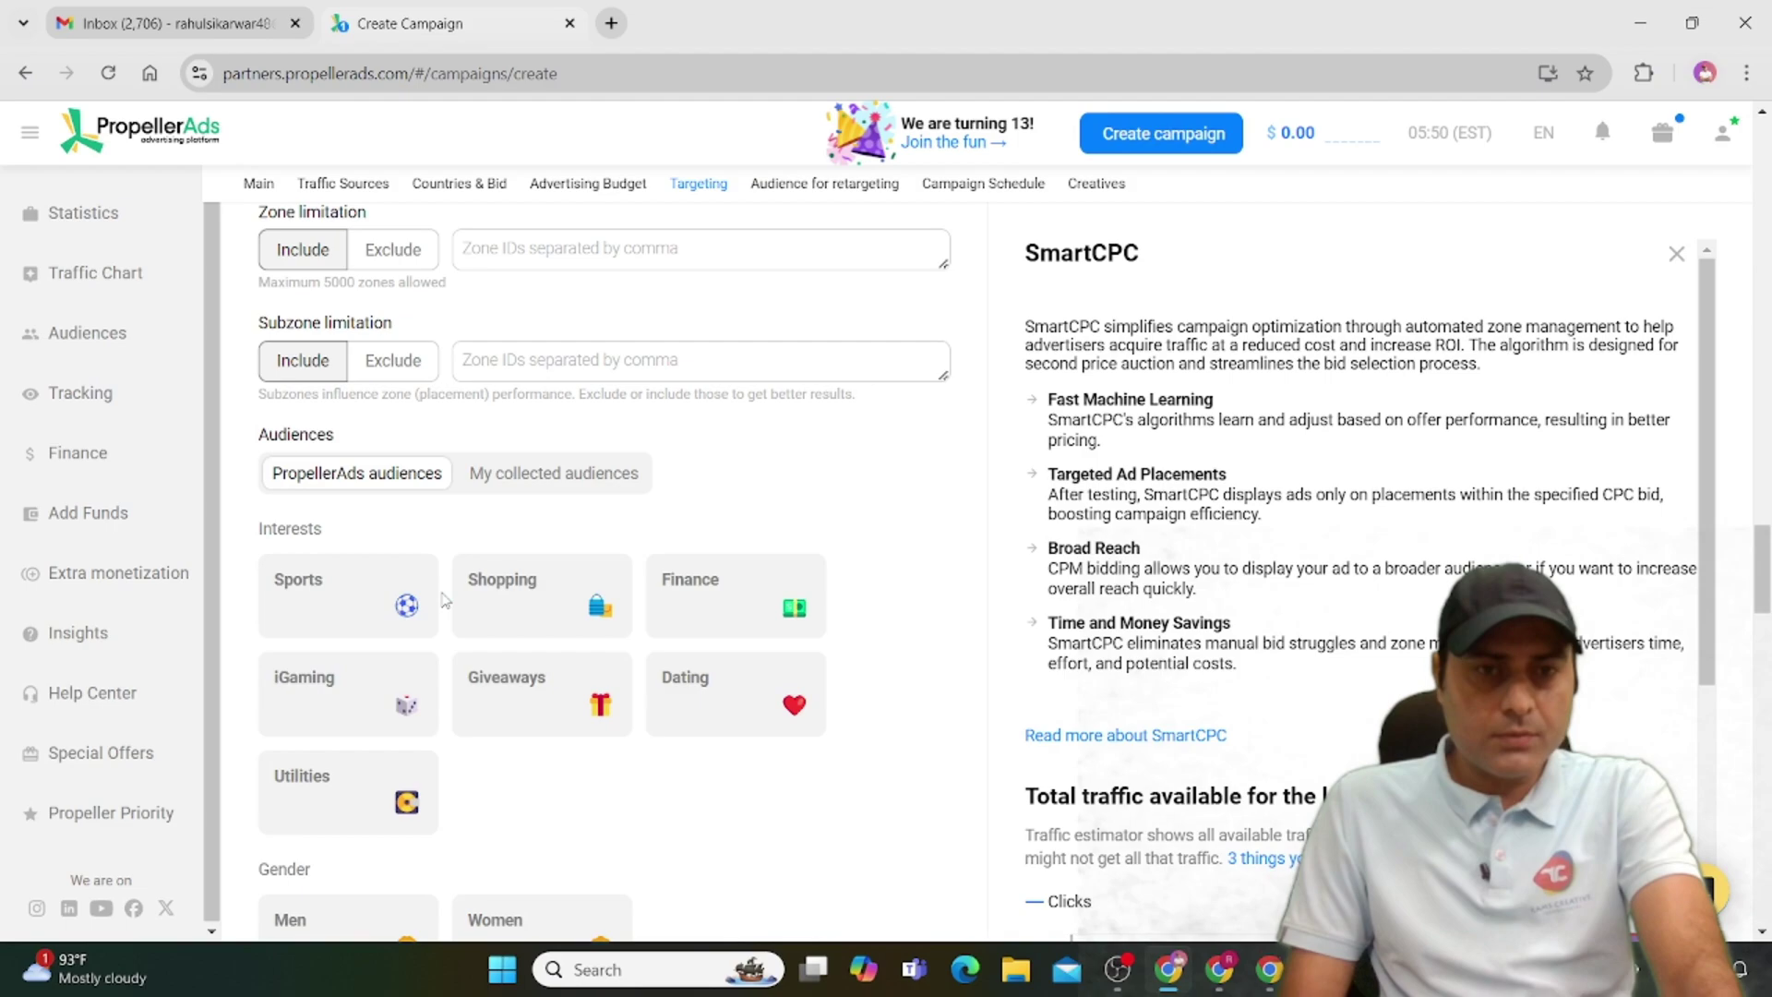
Set the audience interest to iGaming, replacing the initially picked Sports.
left_click(383, 584)
left_click_drag(1763, 576, 1763, 610)
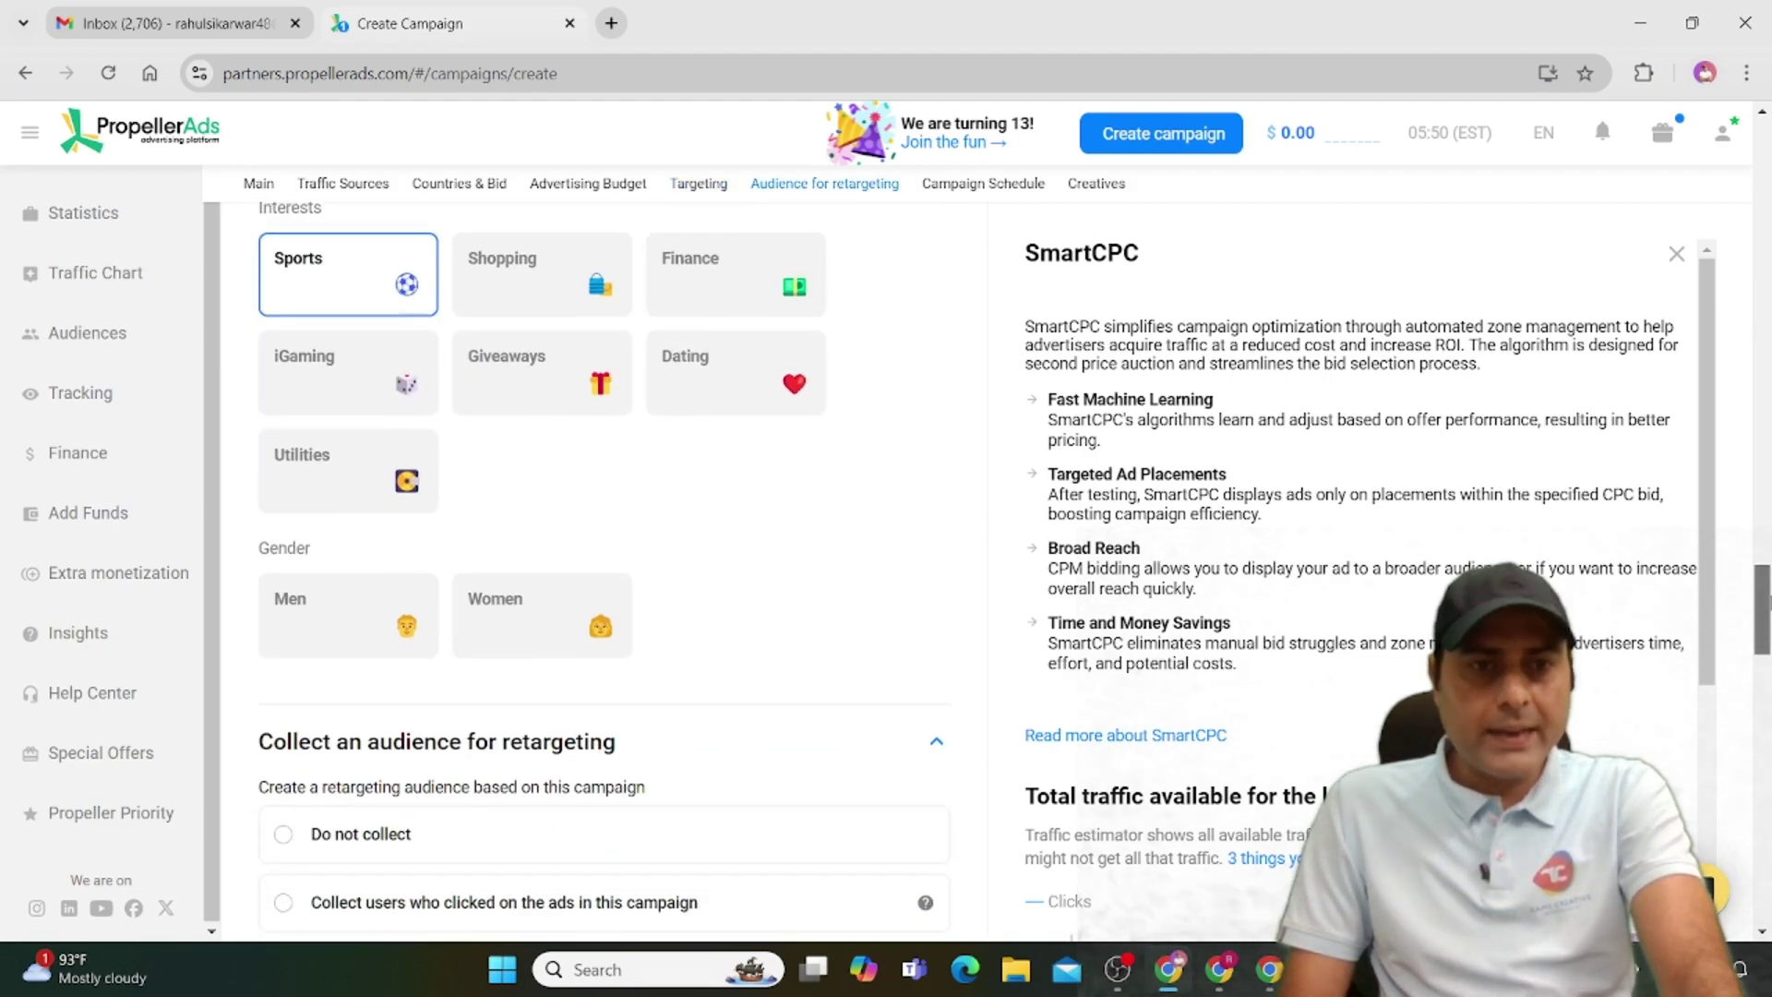
left_click(349, 380)
left_click_drag(1764, 602, 1764, 604)
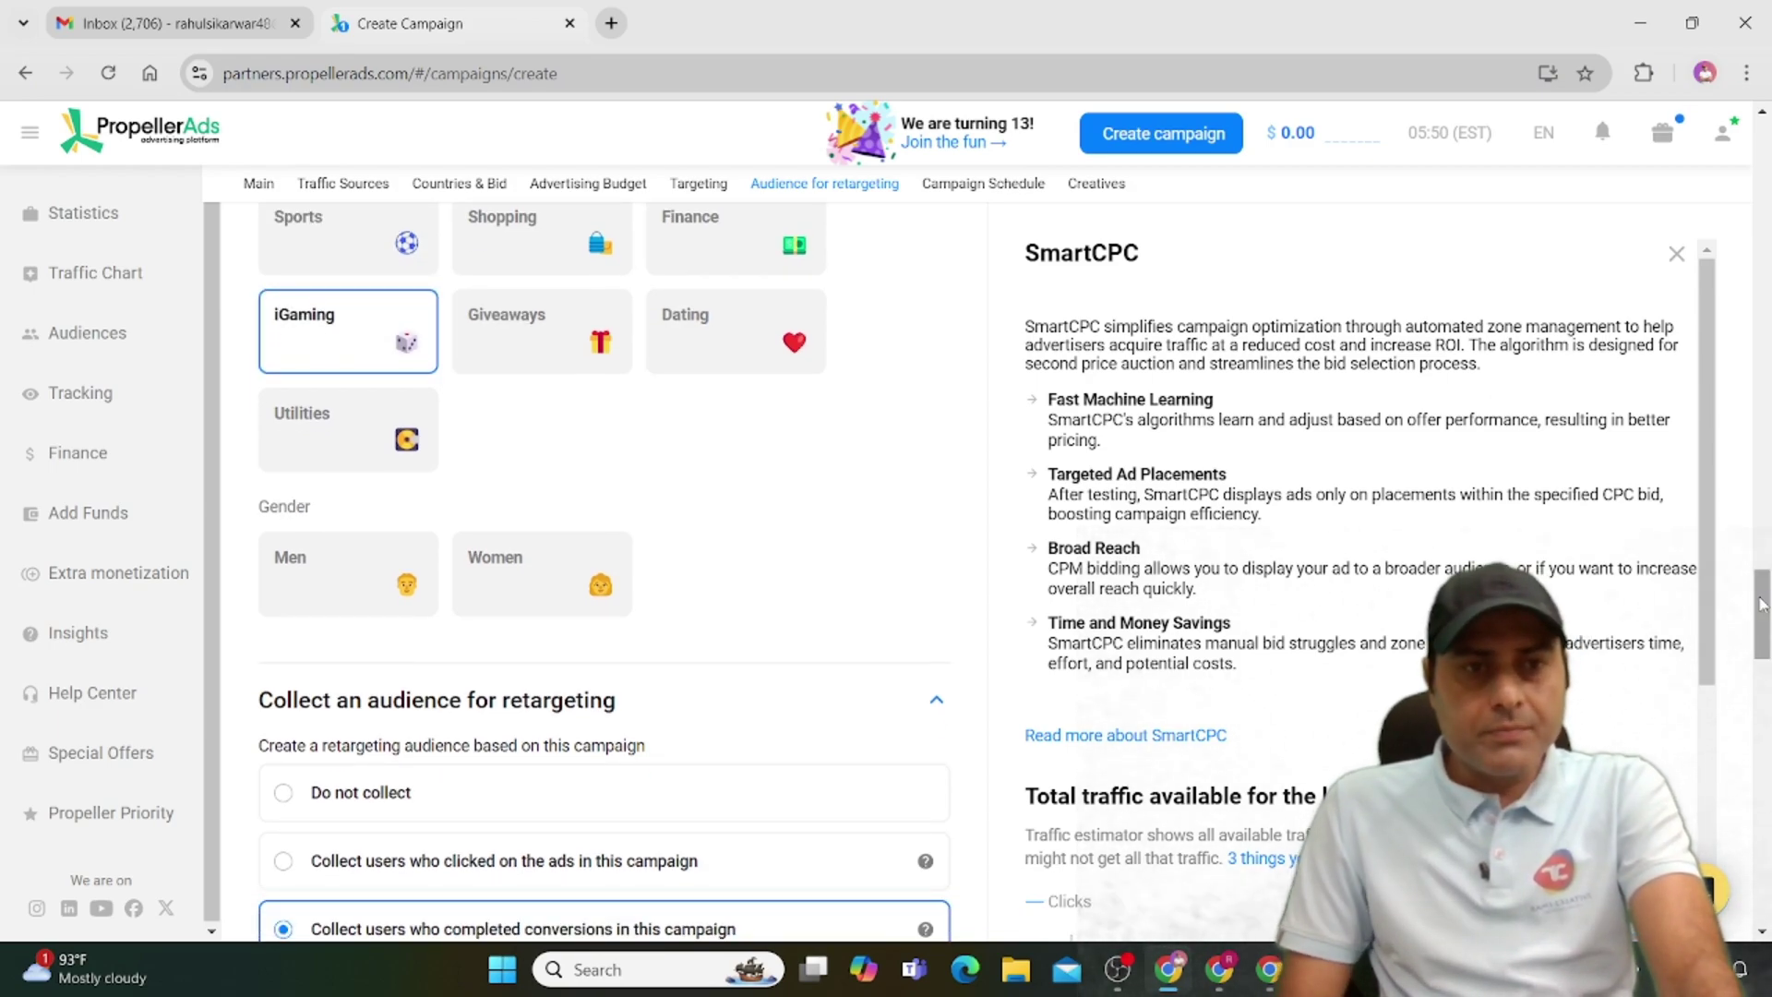
left_click_drag(1764, 604, 1766, 630)
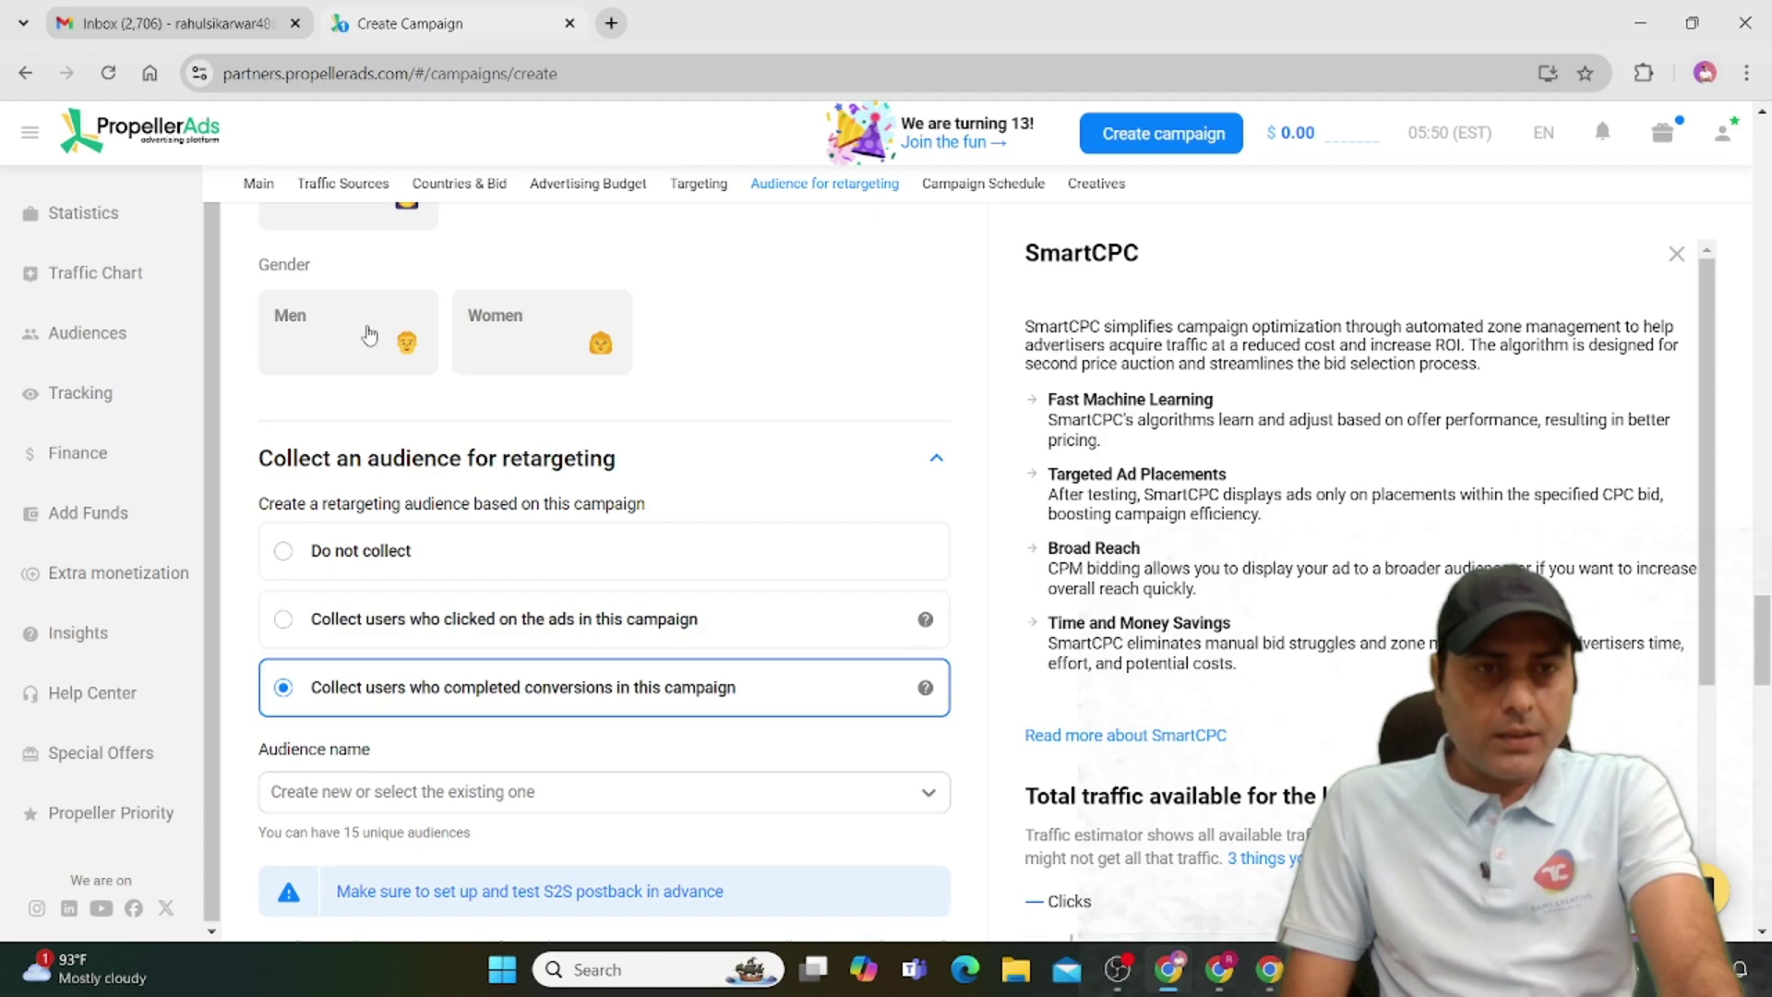
Set Gender targeting to Men, after briefly switching to Women.
left_click(295, 339)
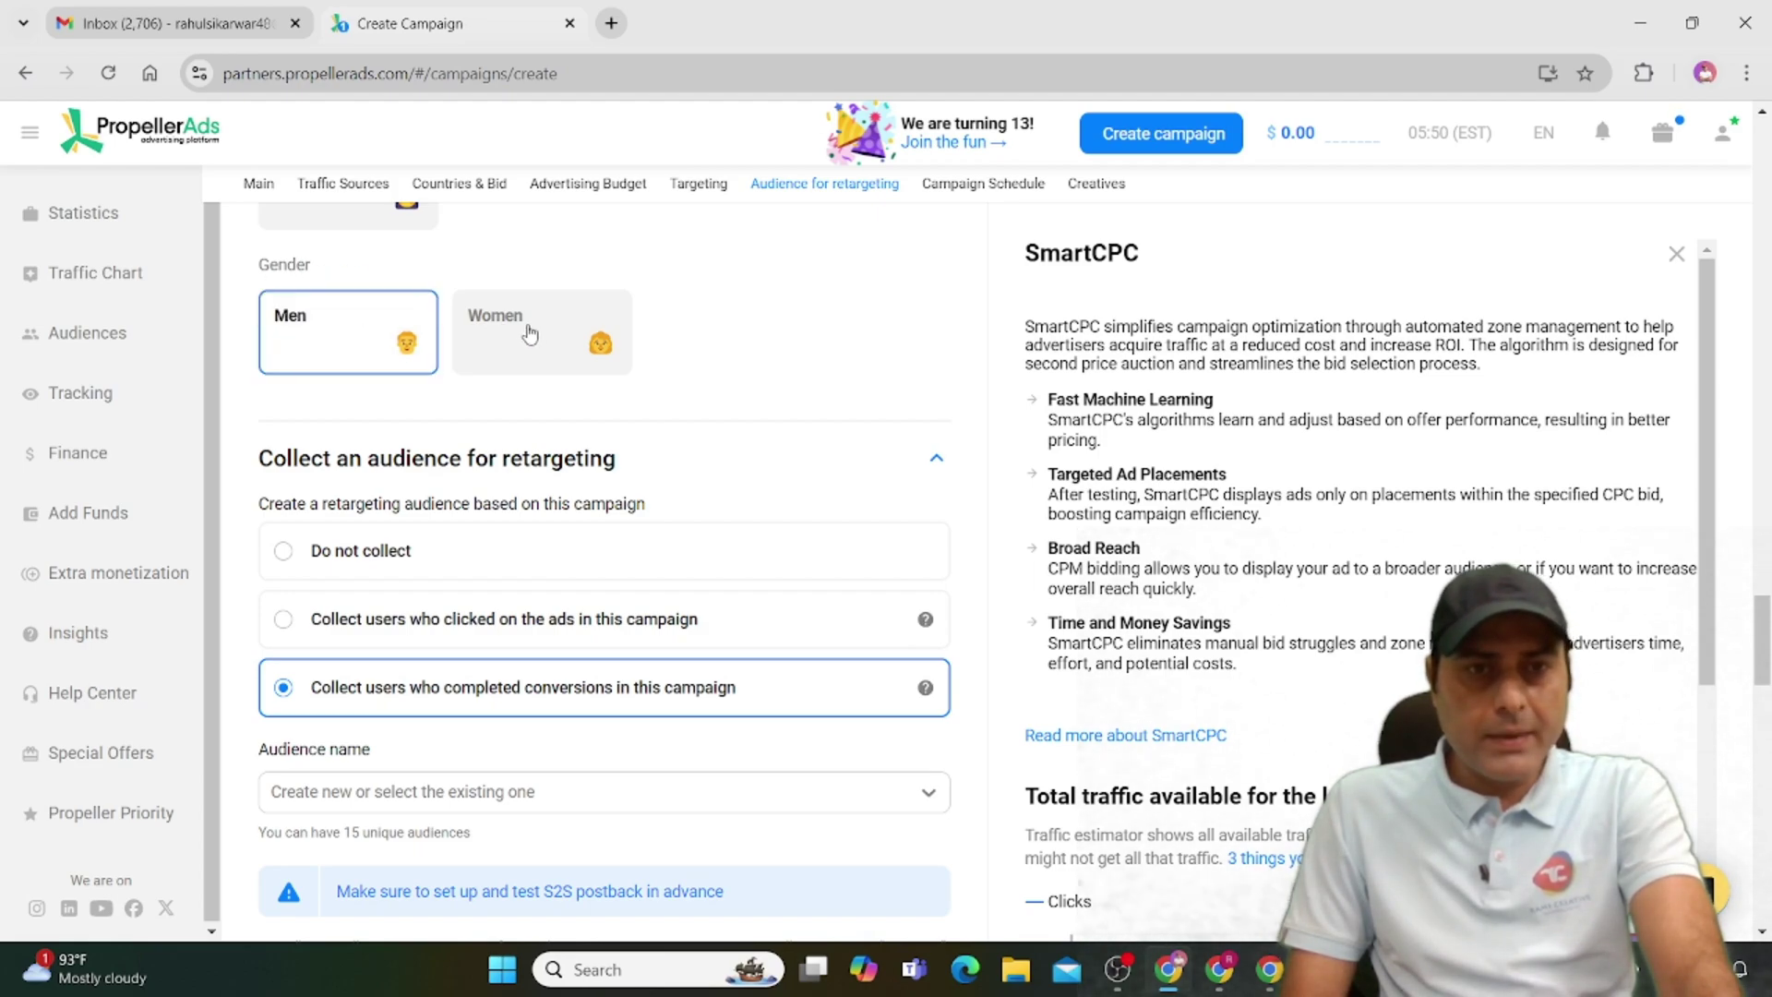
left_click(512, 334)
left_click(327, 337)
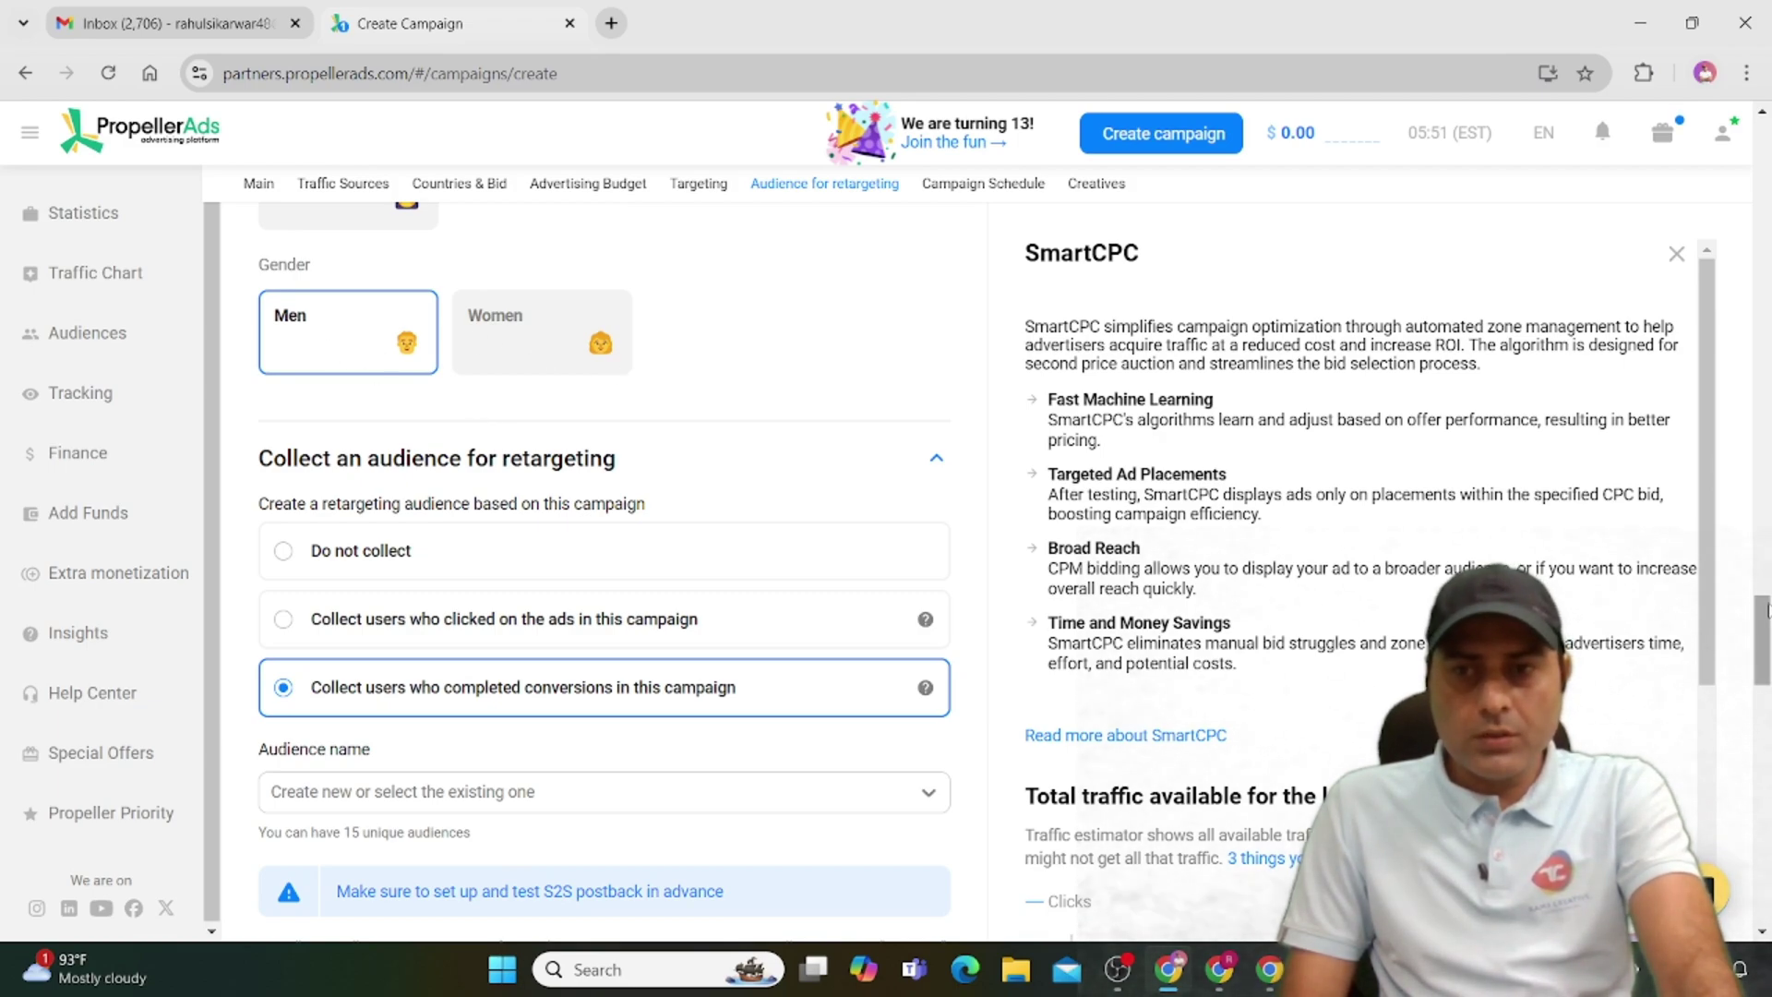
scroll(1762, 641, "down", 3)
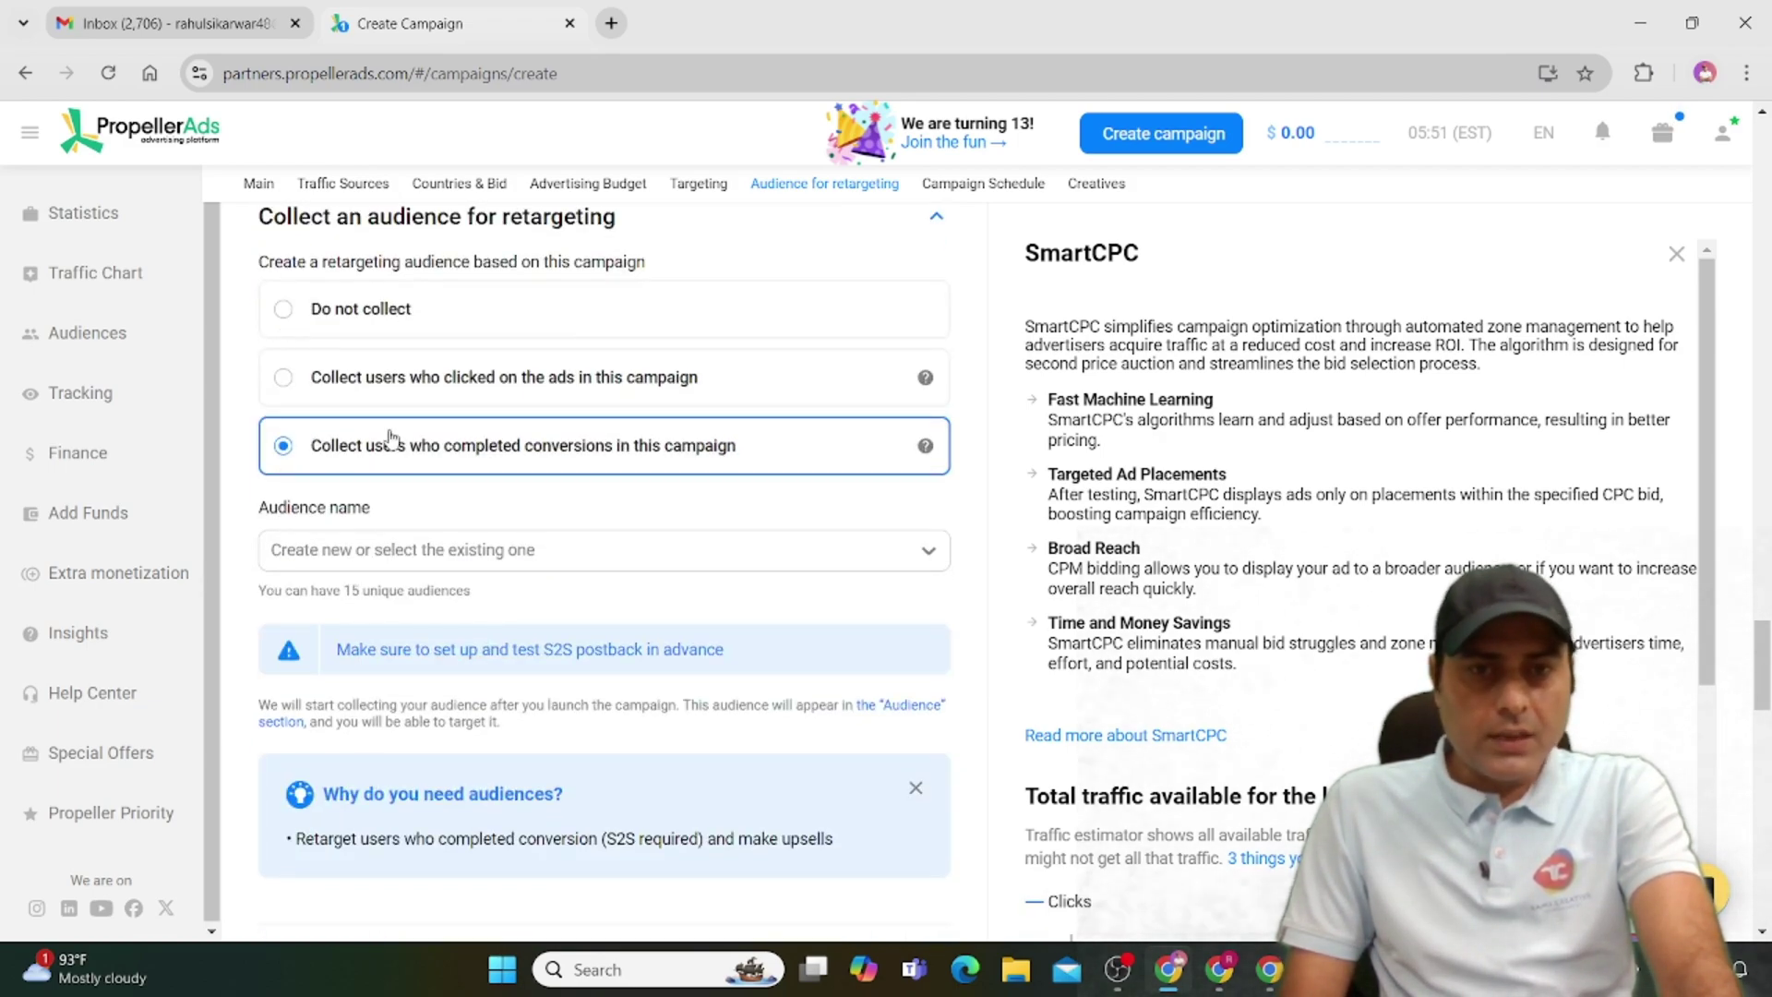
scroll(823, 487, "down", 1)
left_click(295, 456)
type("conv")
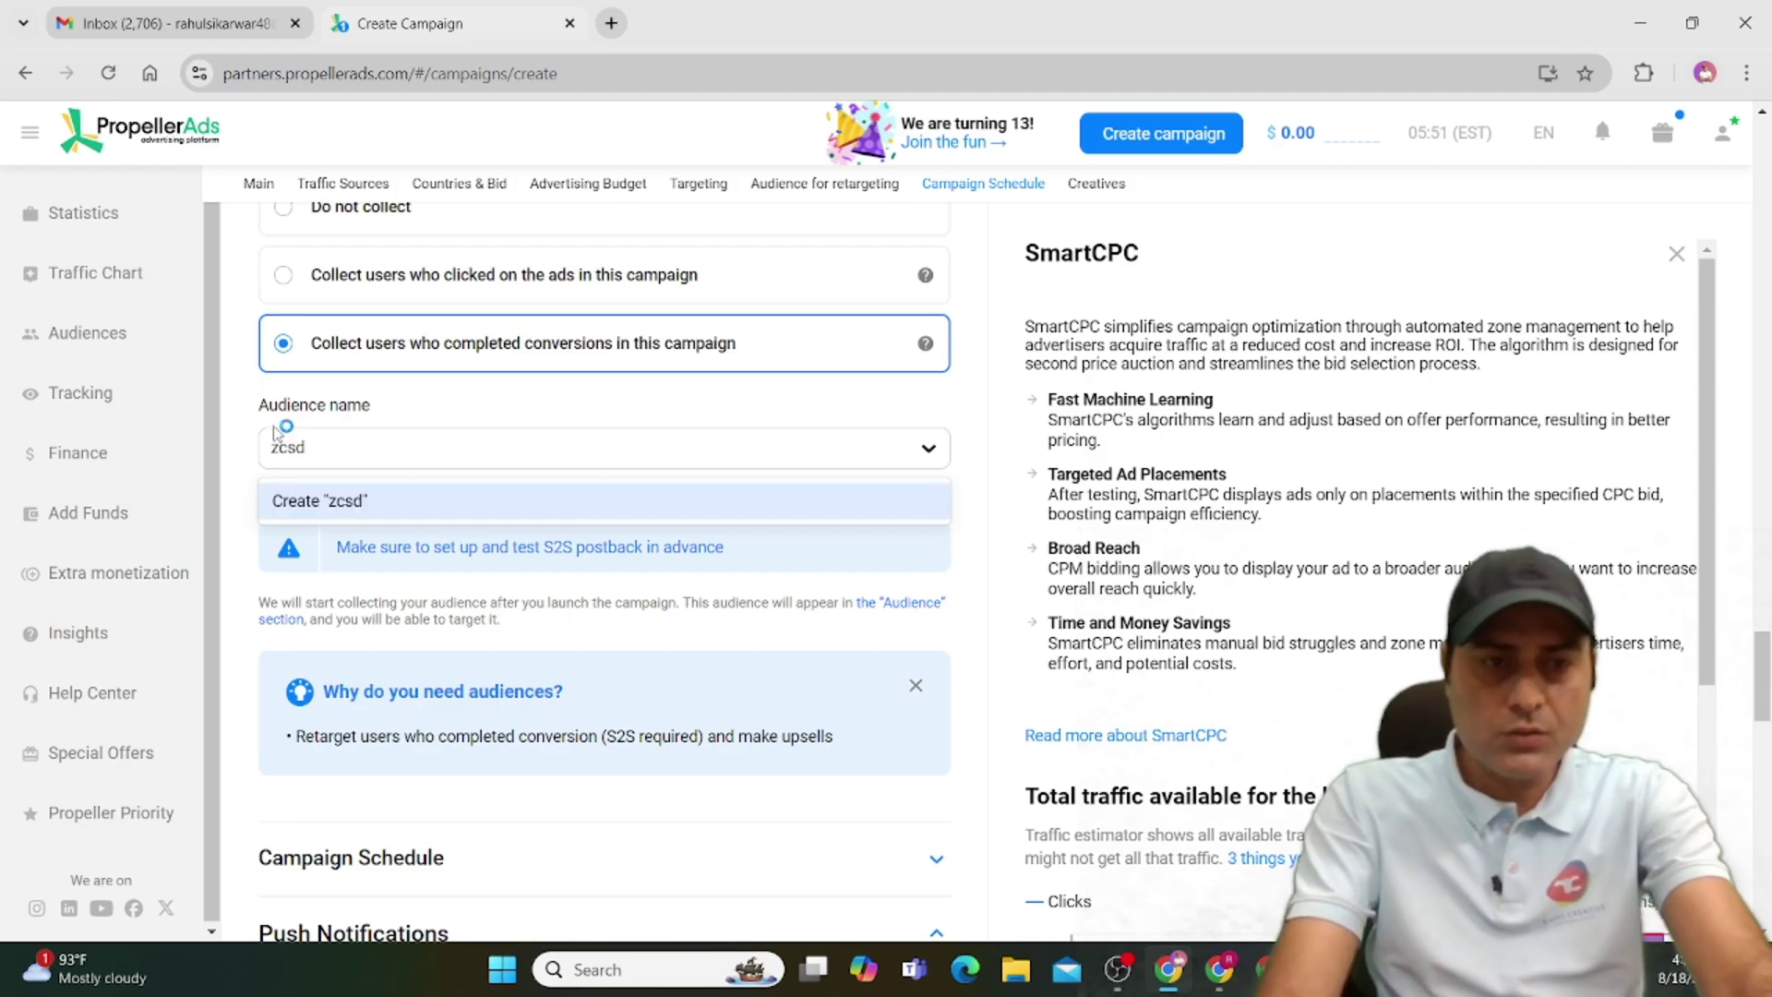
key("BackSpace")
key("BackSpace")
key("BackSpace")
key("BackSpace")
type("Remarketing")
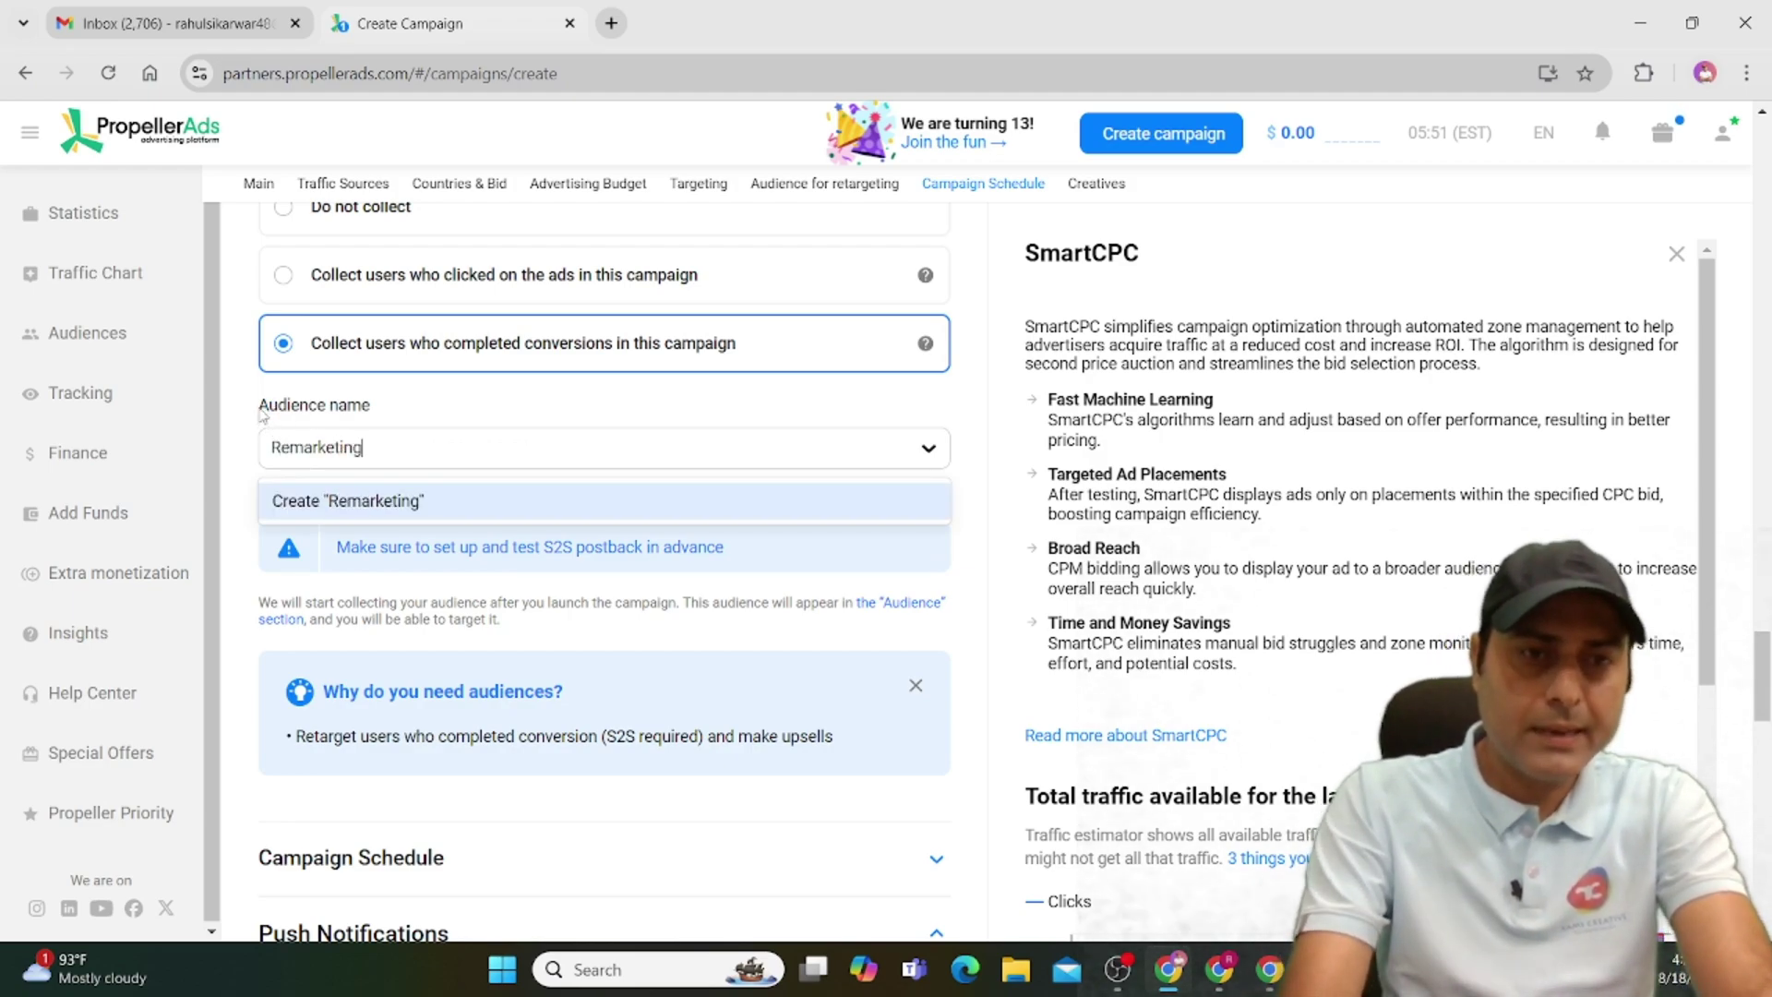
left_click(318, 506)
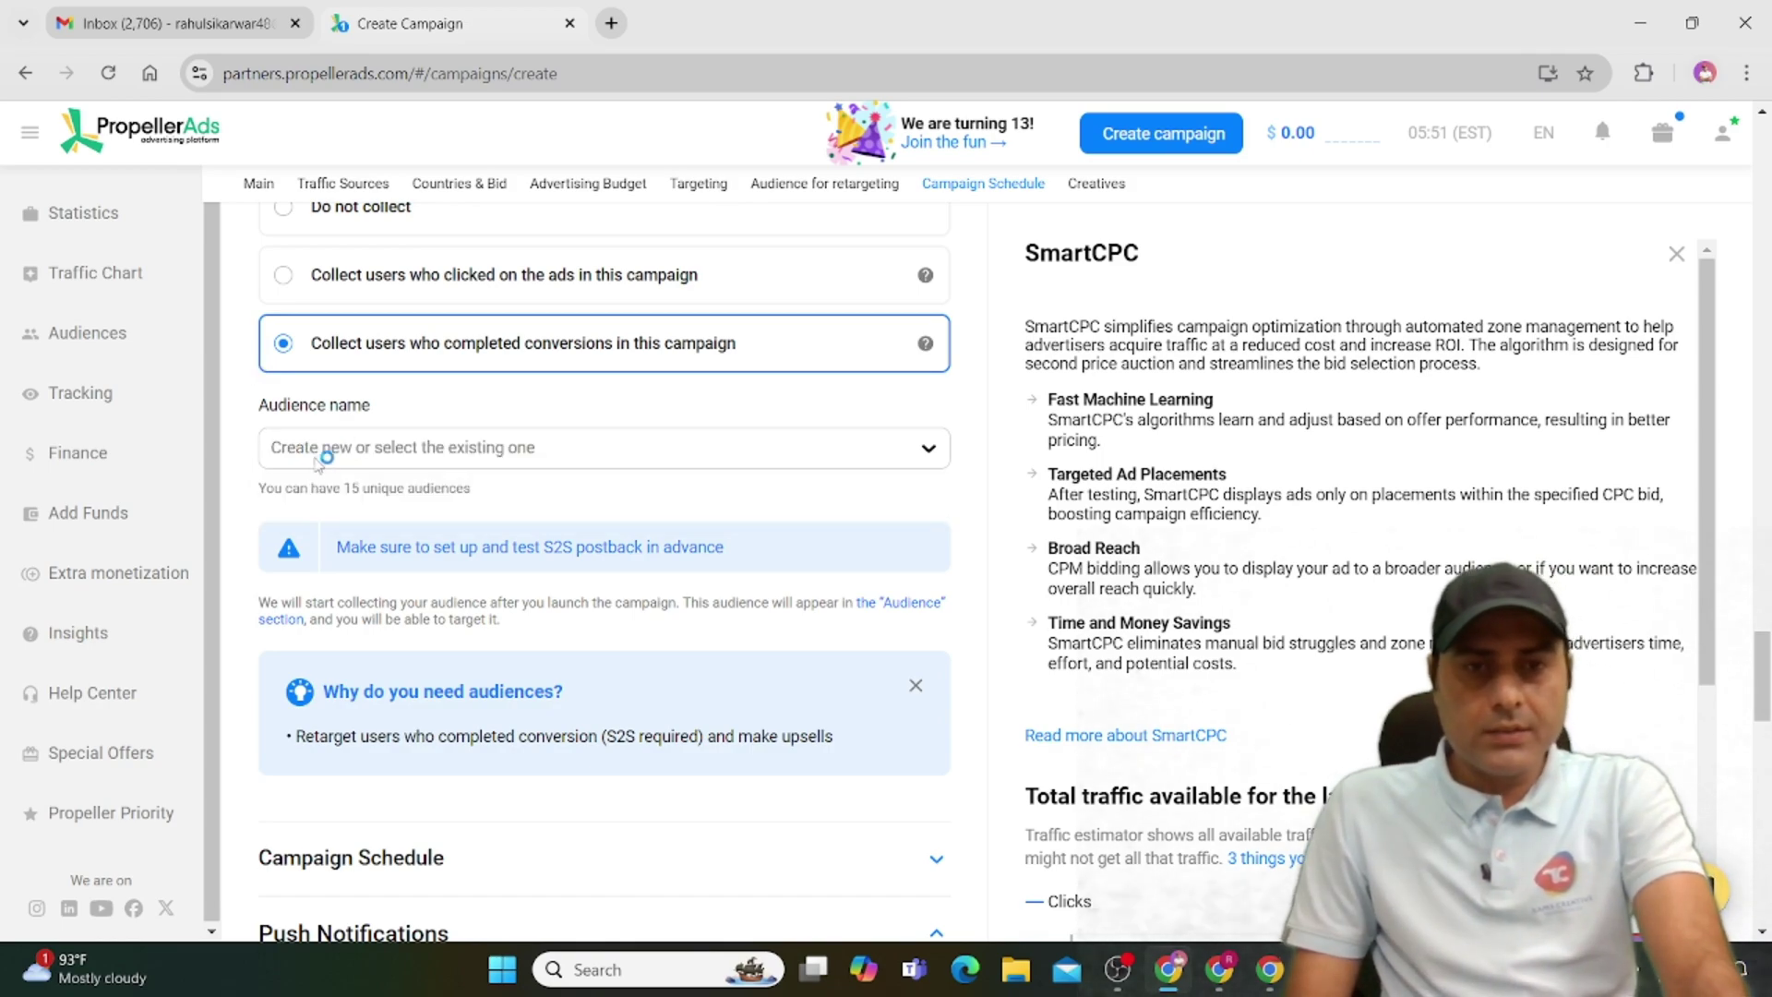
scroll(1731, 565, "down", 7)
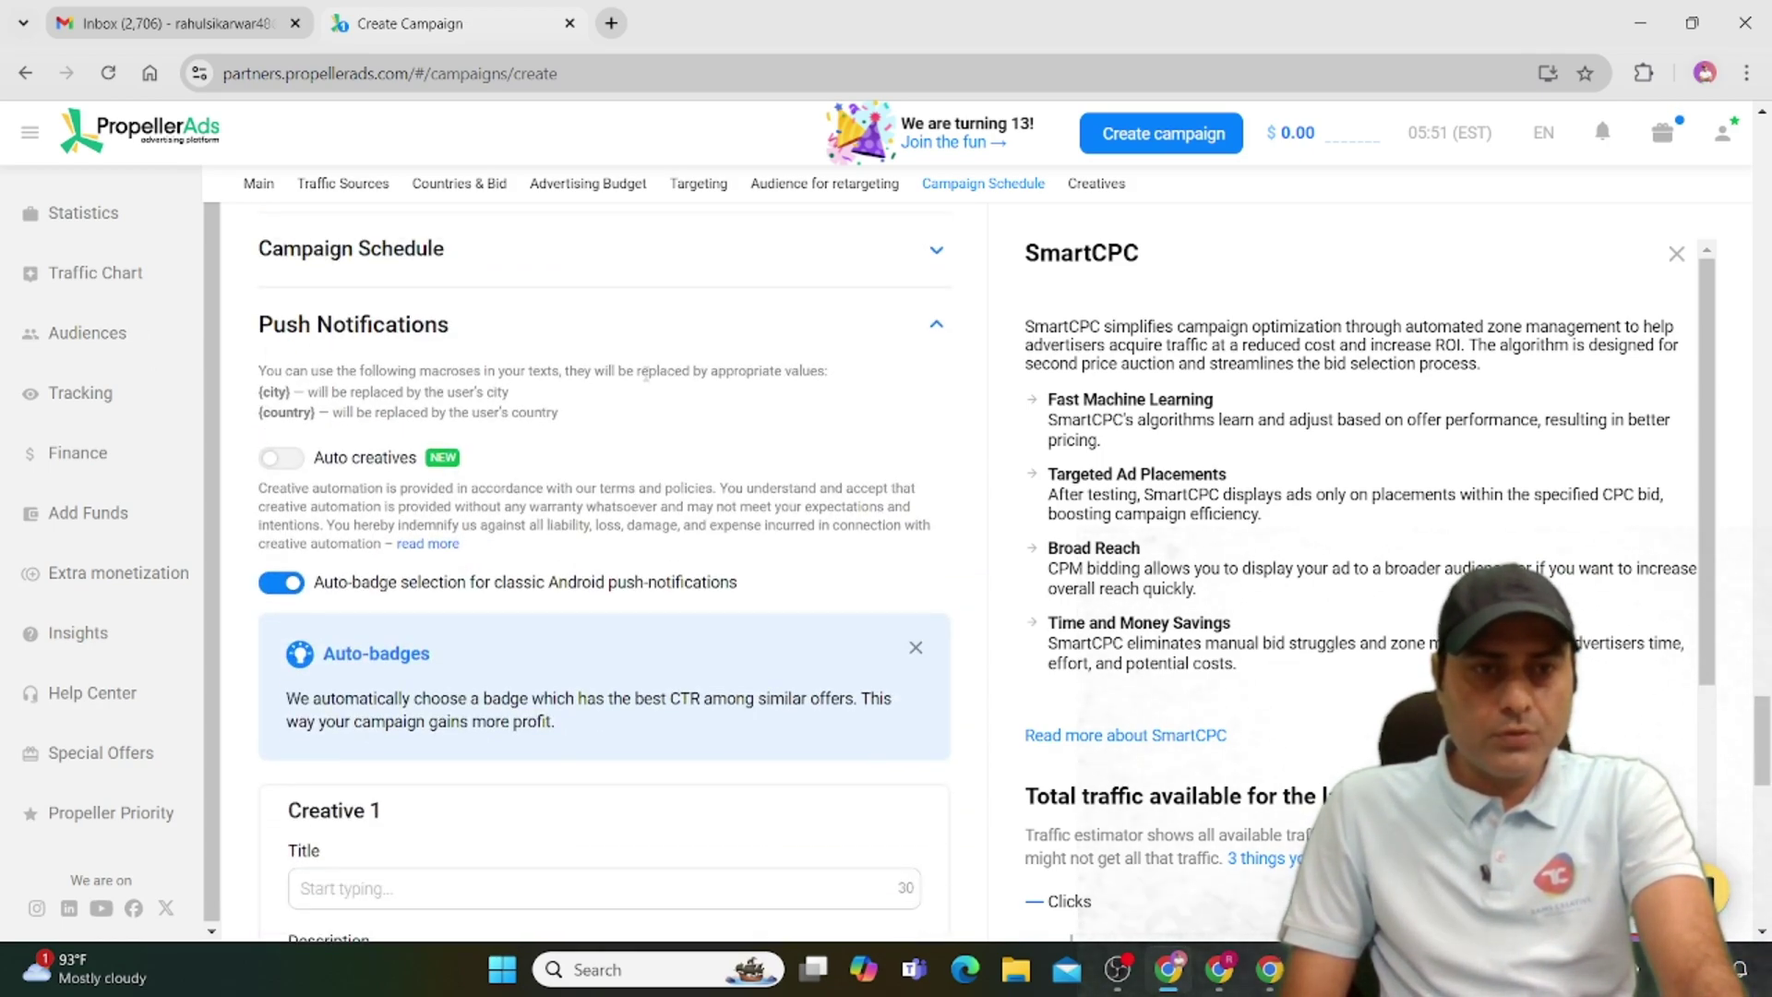
Switch on Auto creatives and add Creative 1 for testing.
left_click(279, 457)
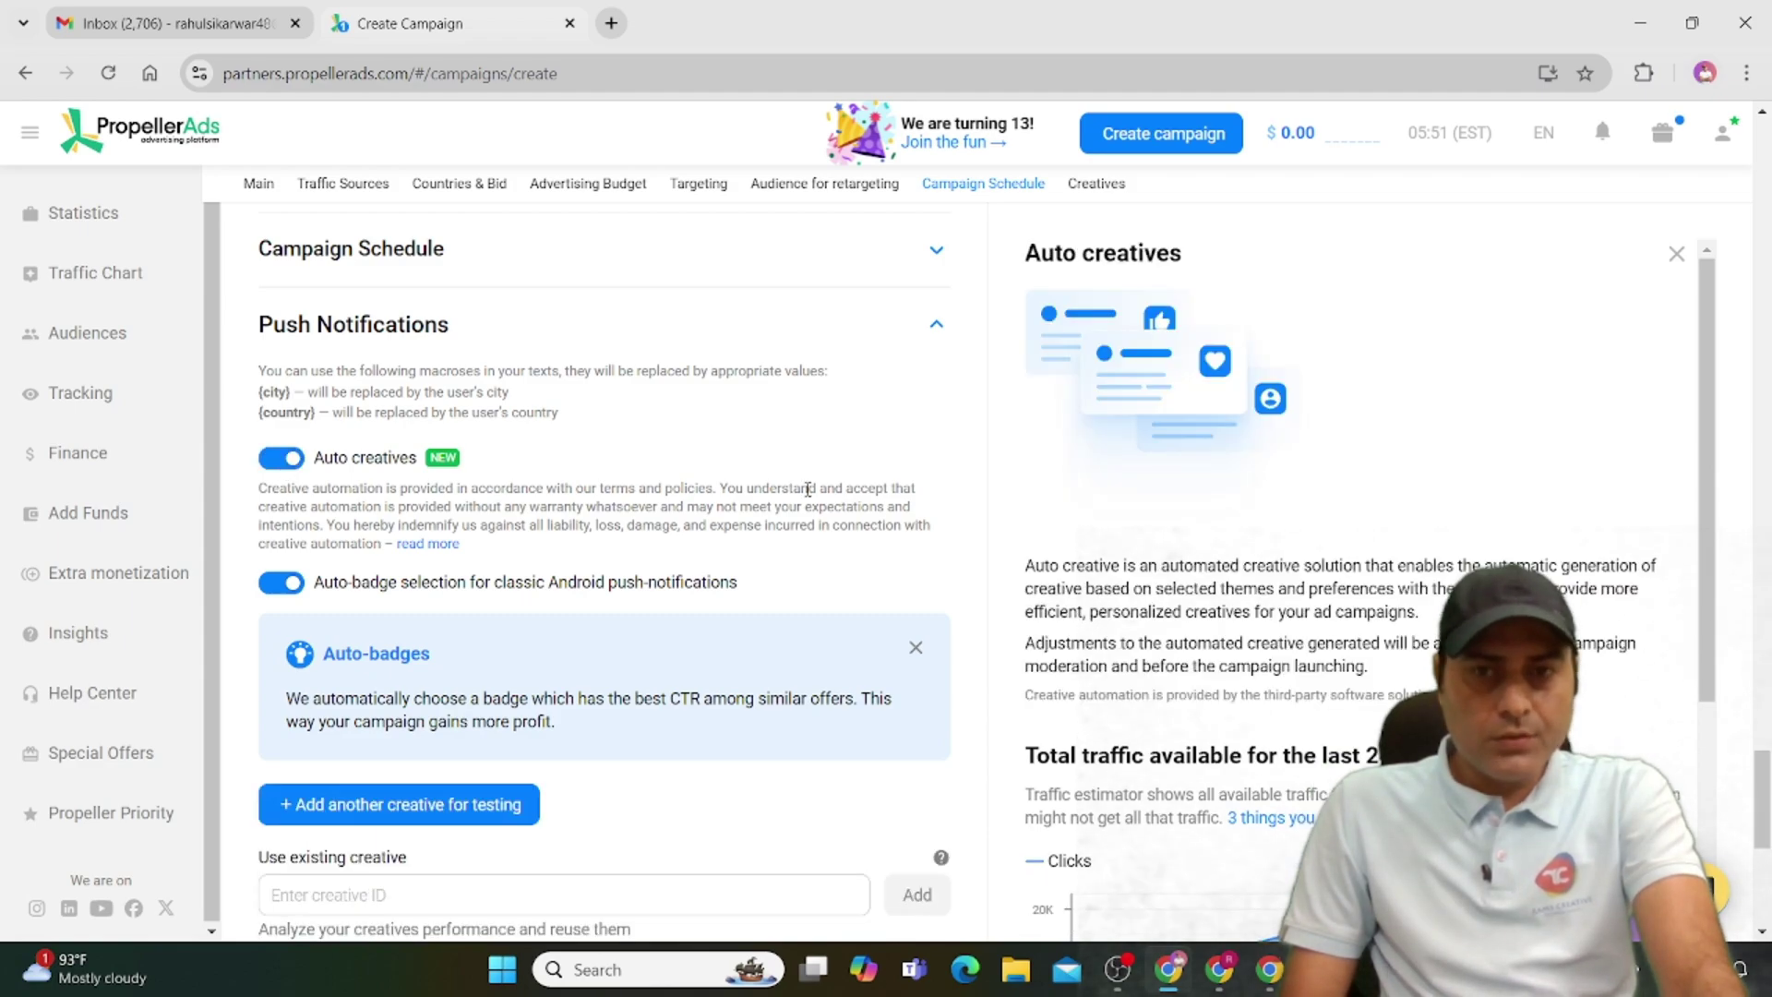
scroll(1723, 392, "down", 4)
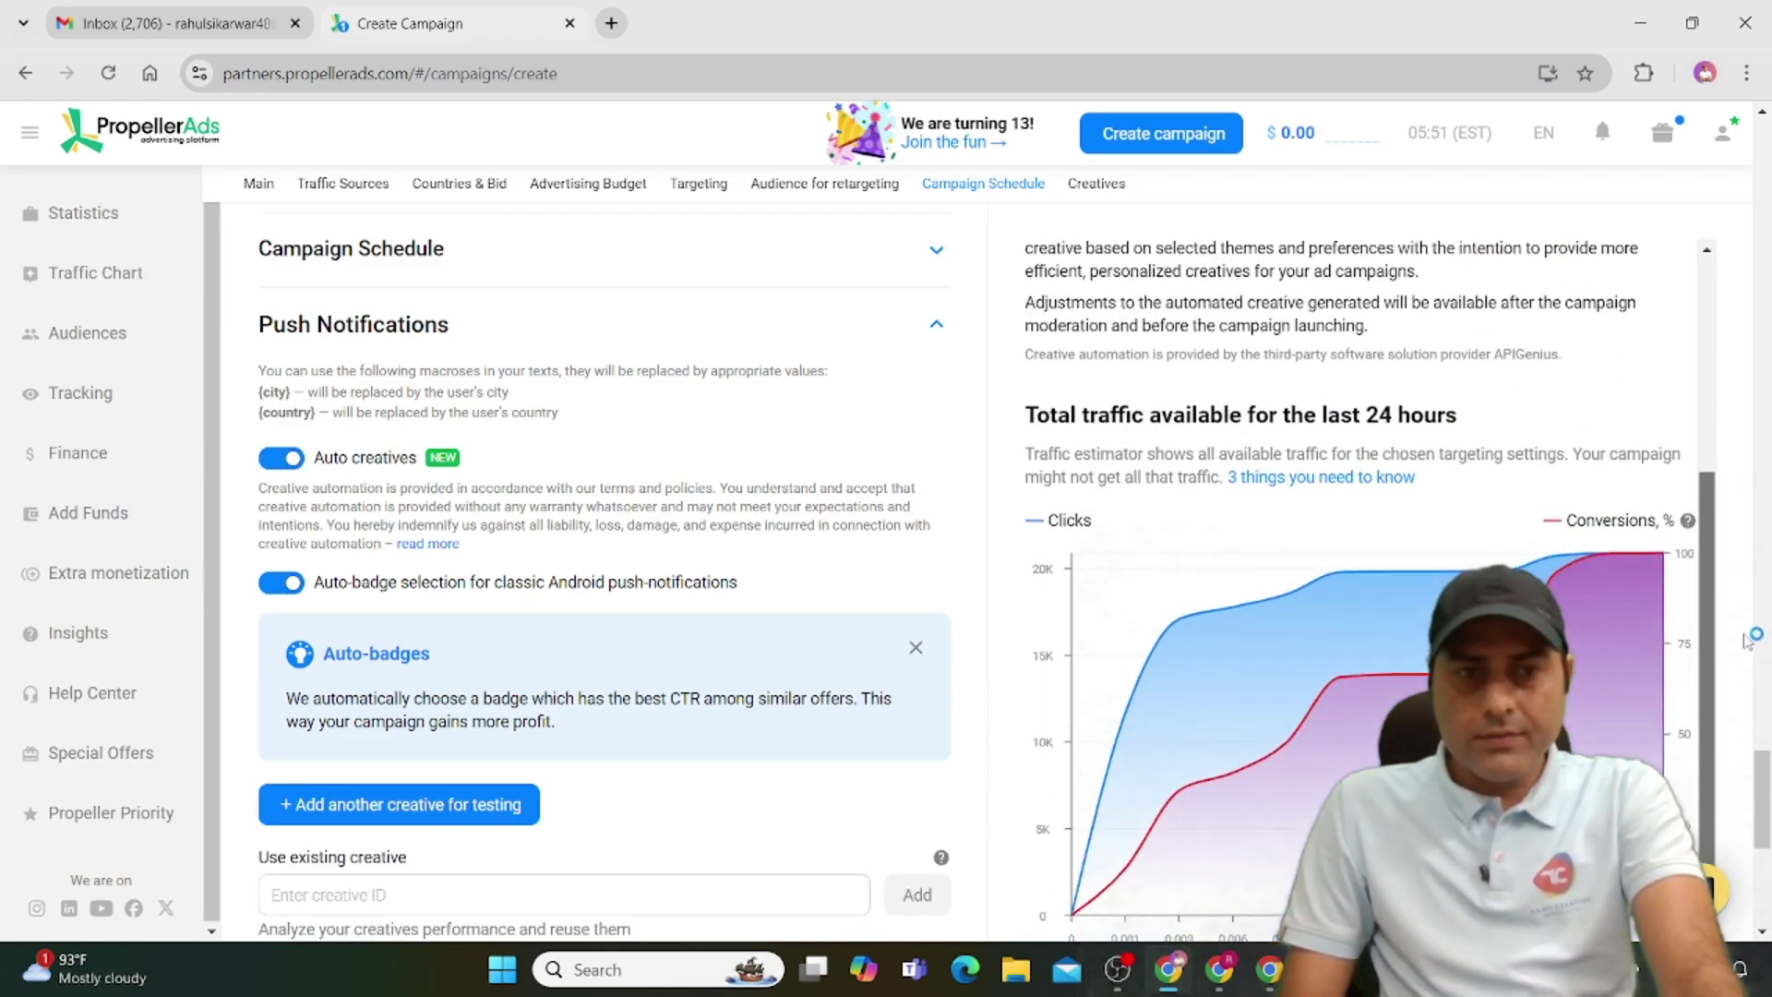
left_click(425, 807)
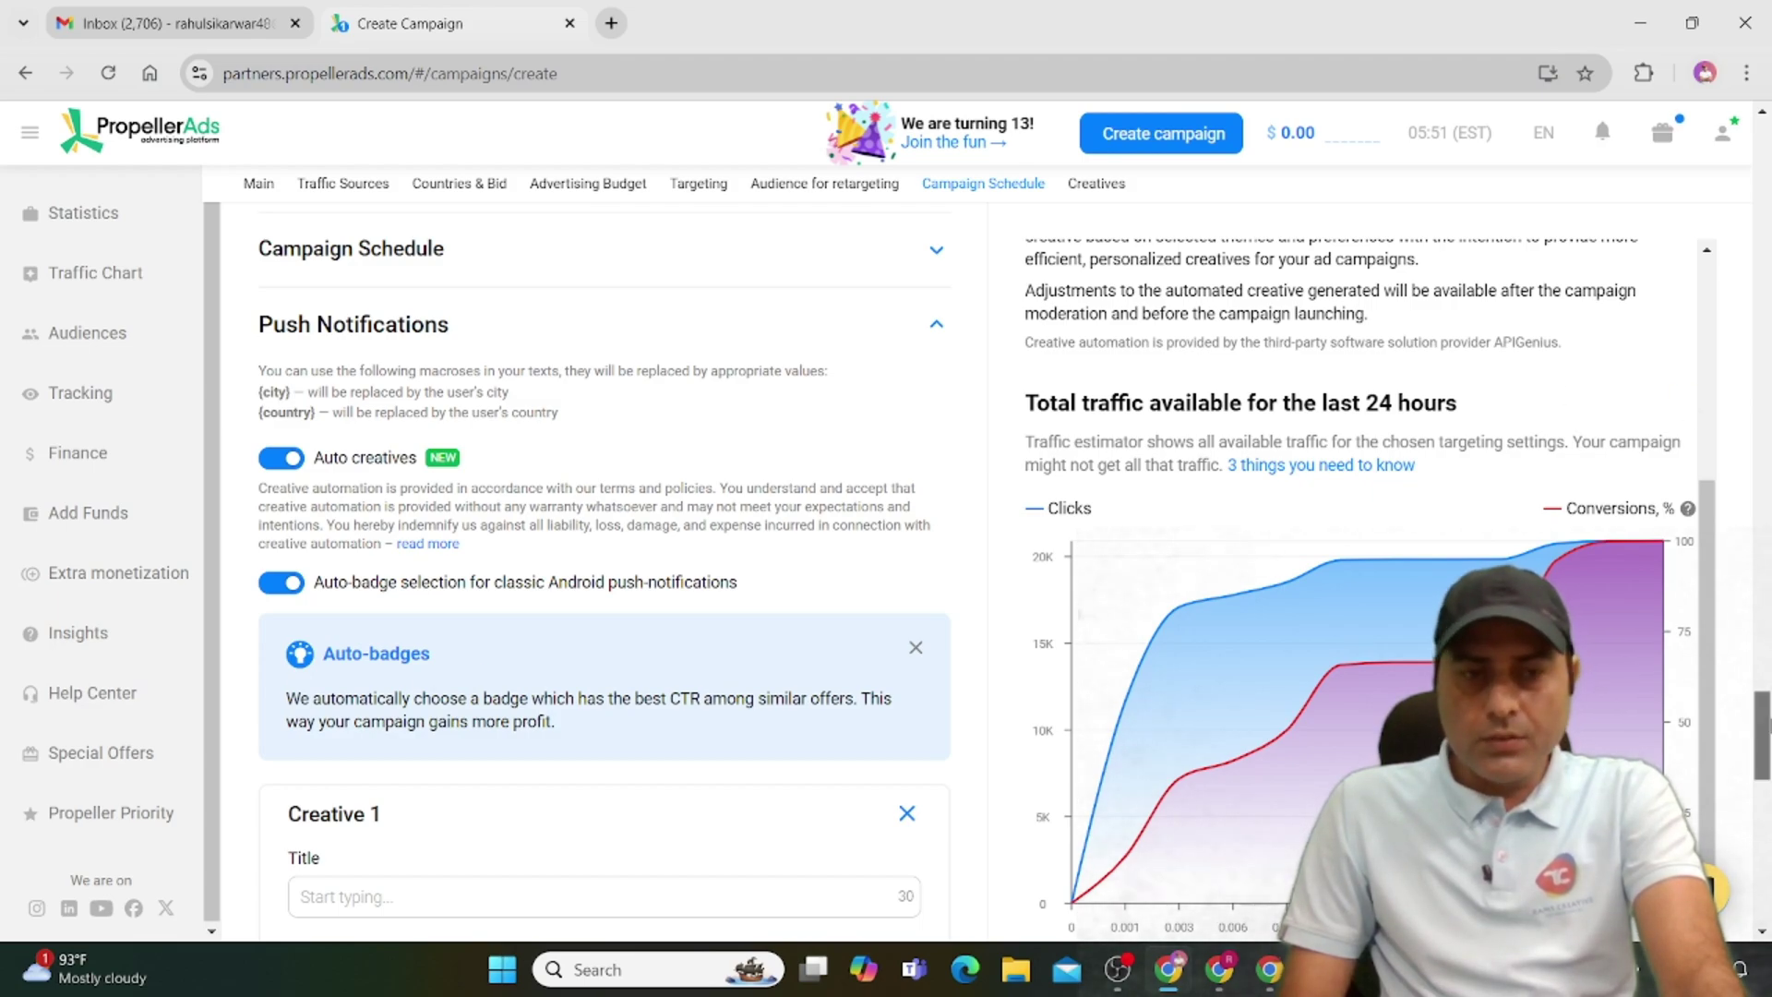
scroll(604, 554, "down", 6)
Enter title 'Join Now get 17% off On Telegram channel' and description 'Join My Telegram Broadcast signal'.
left_click(344, 288)
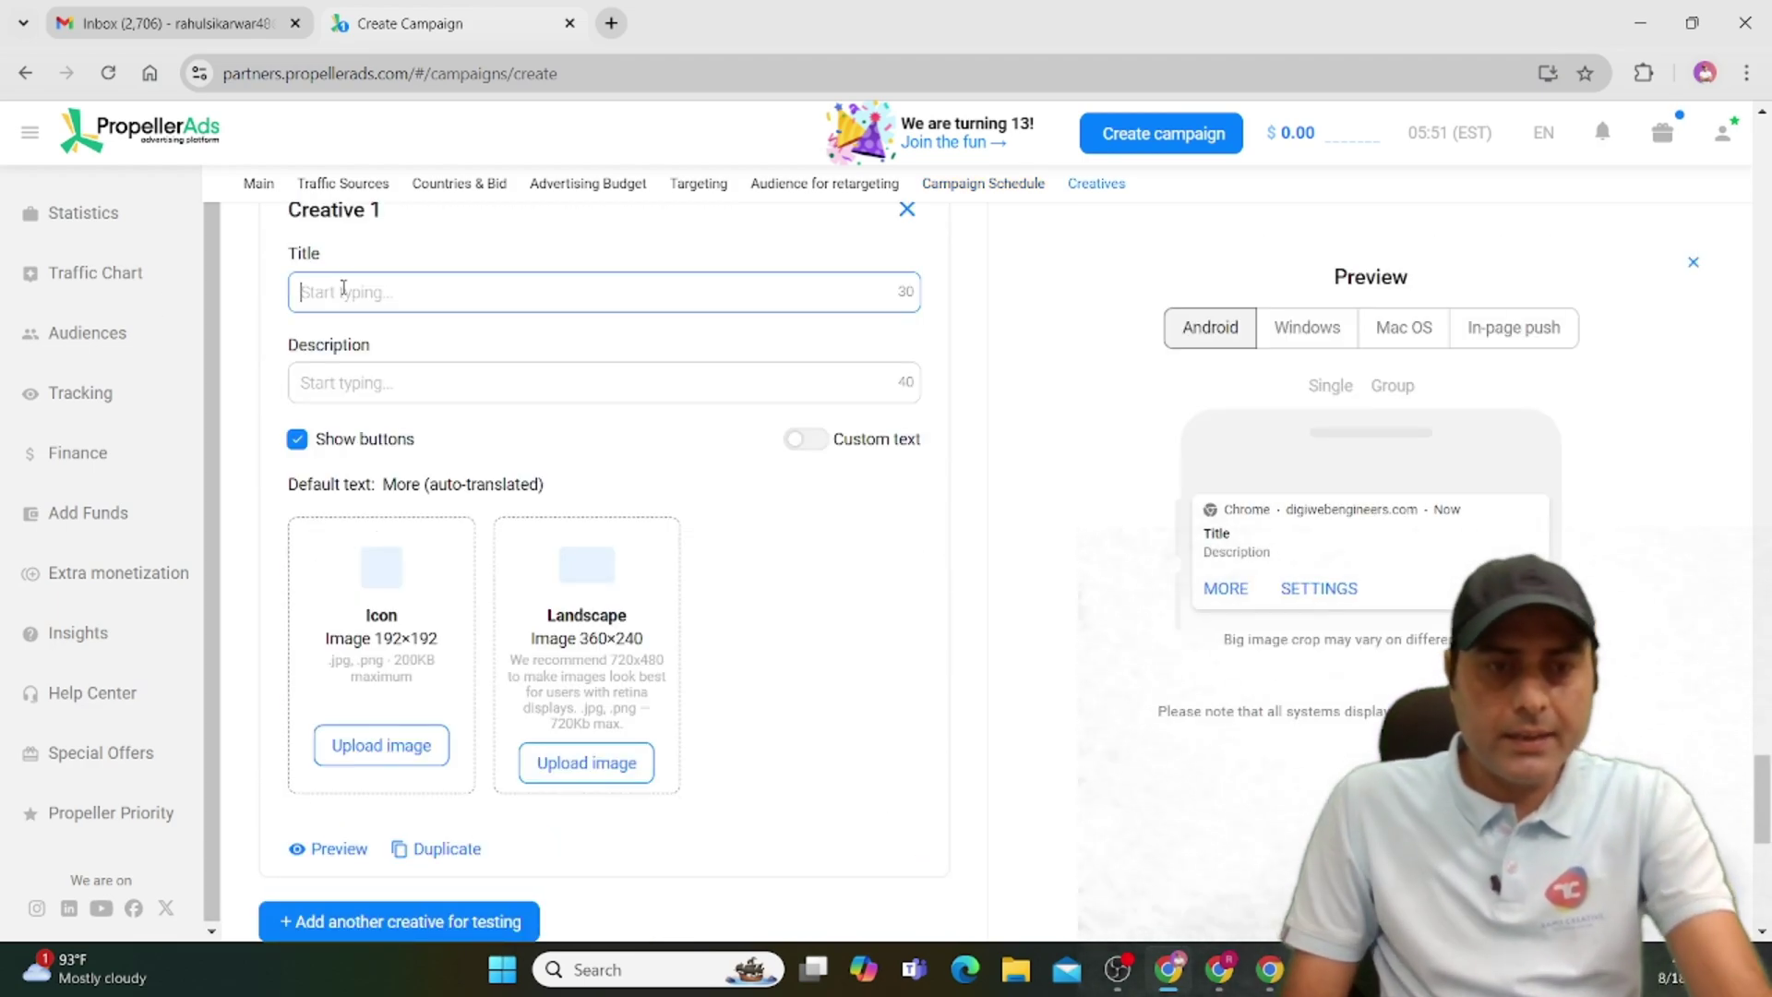
type("Join Now get 17")
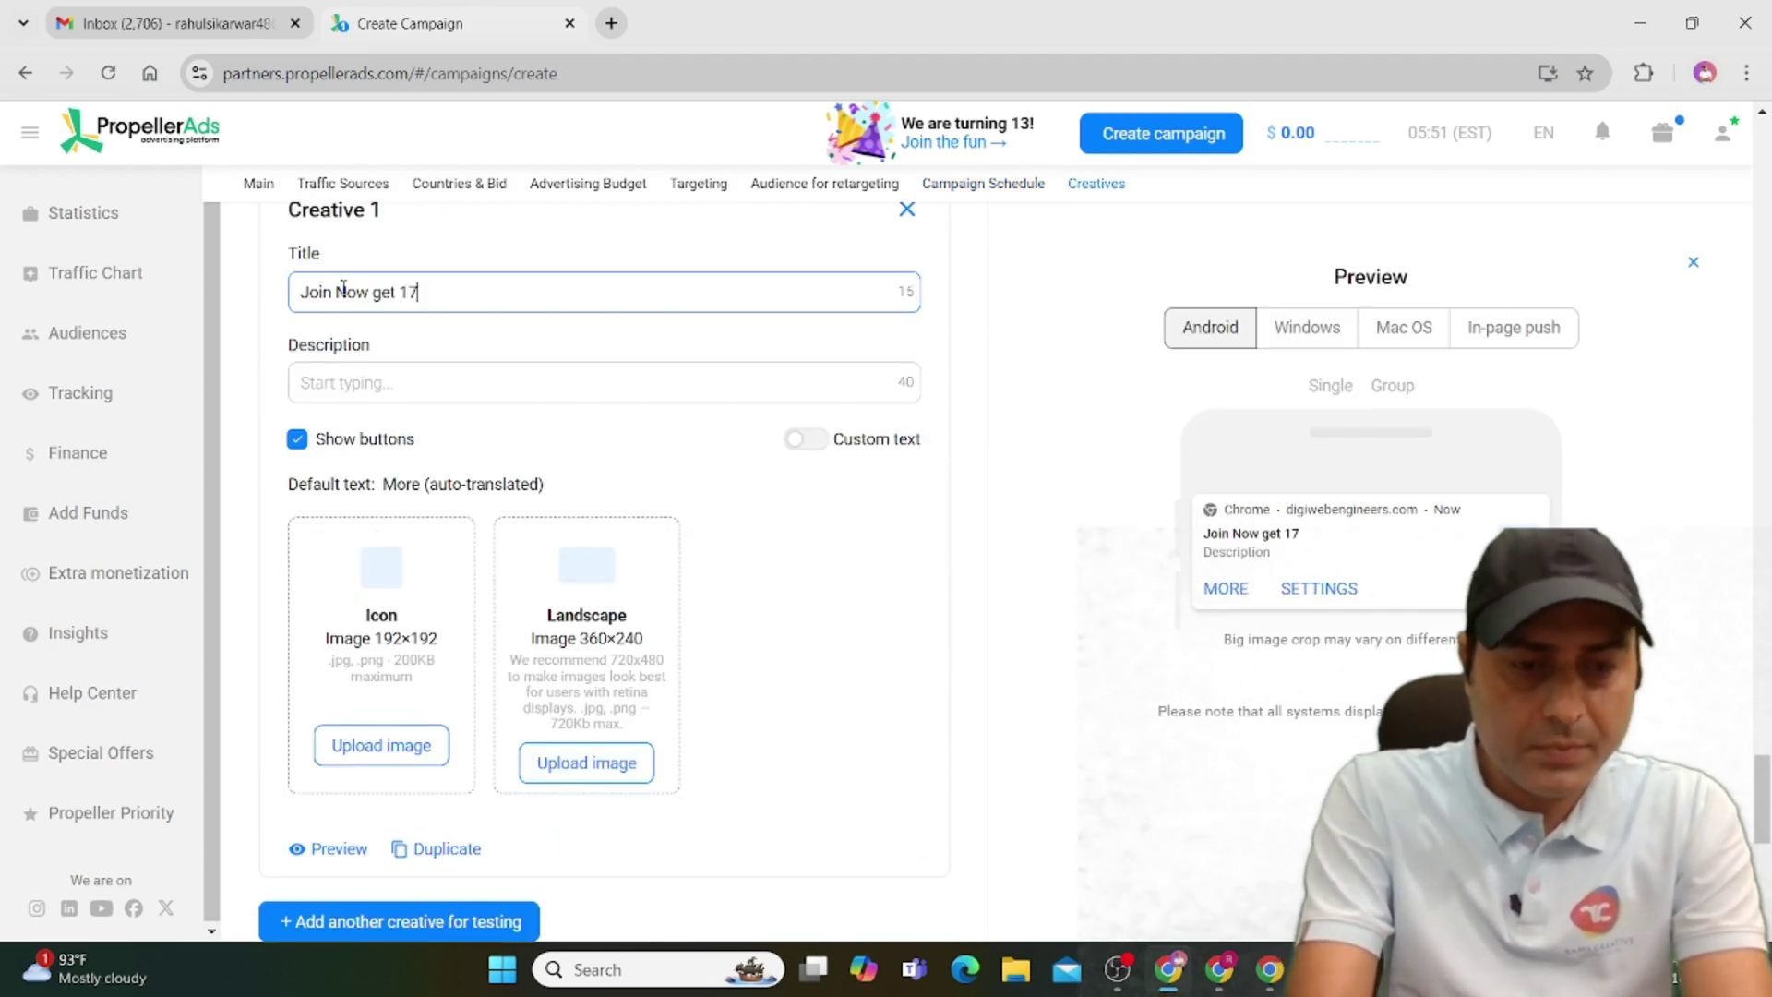
type("% off On Teleg")
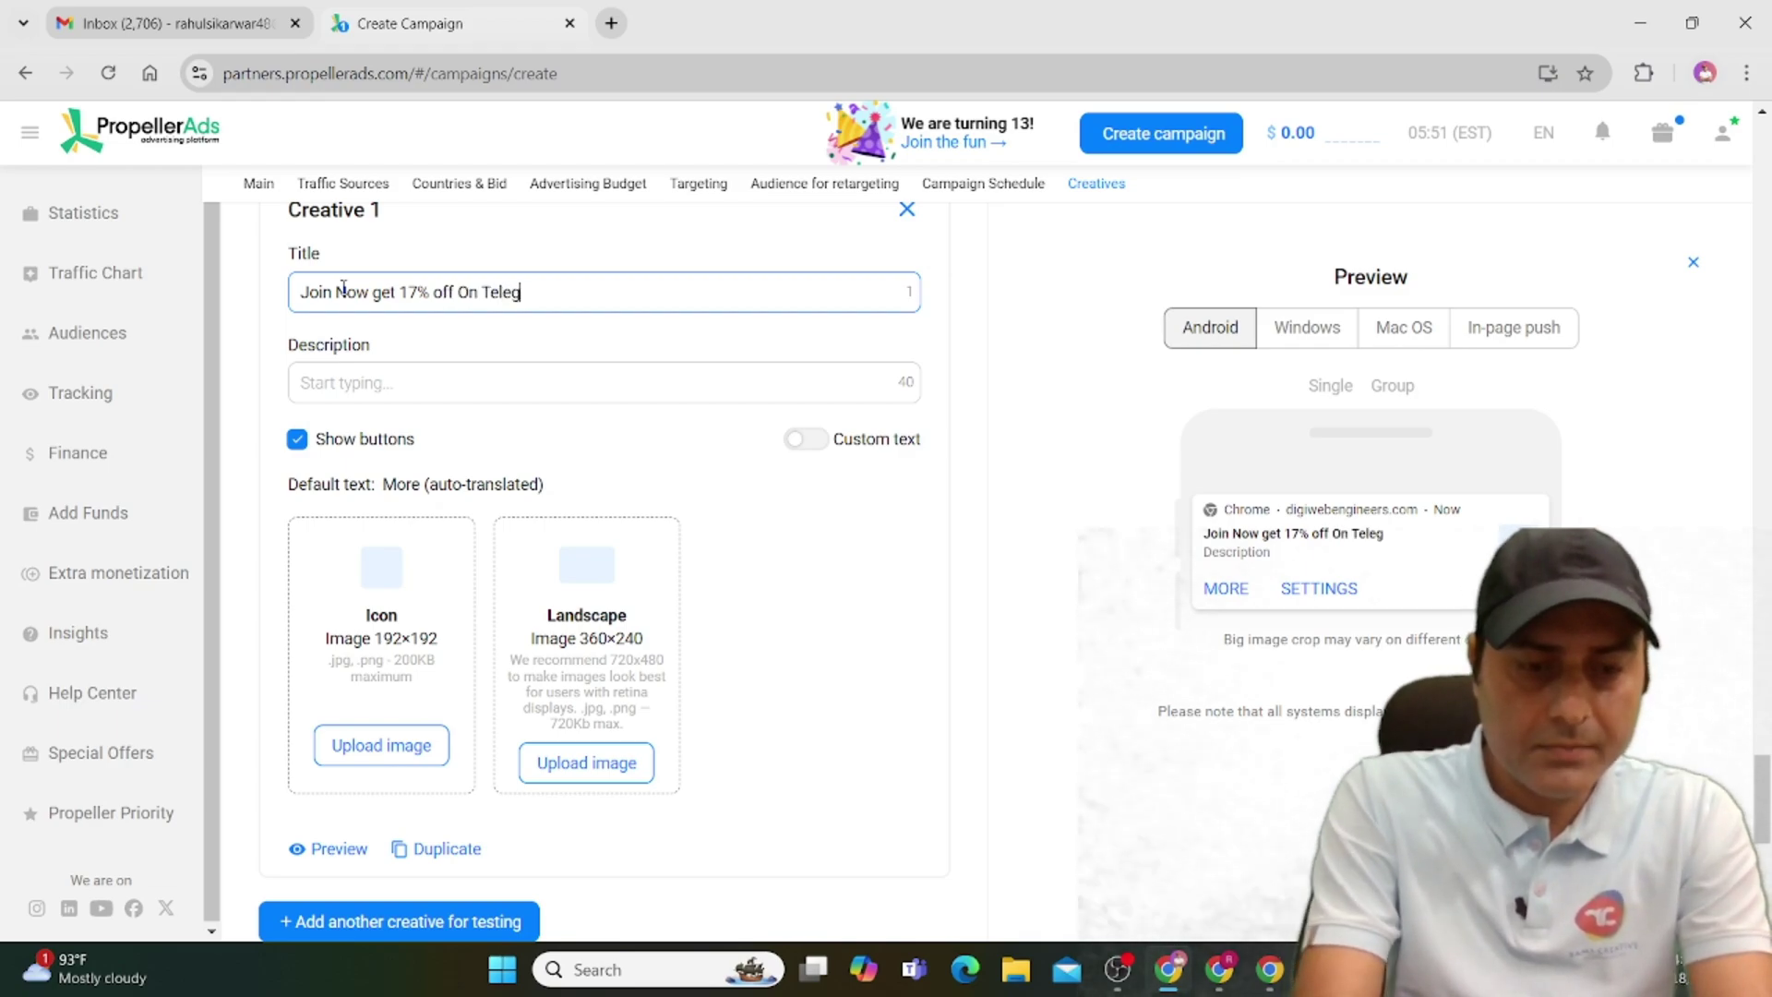
type("ram channel")
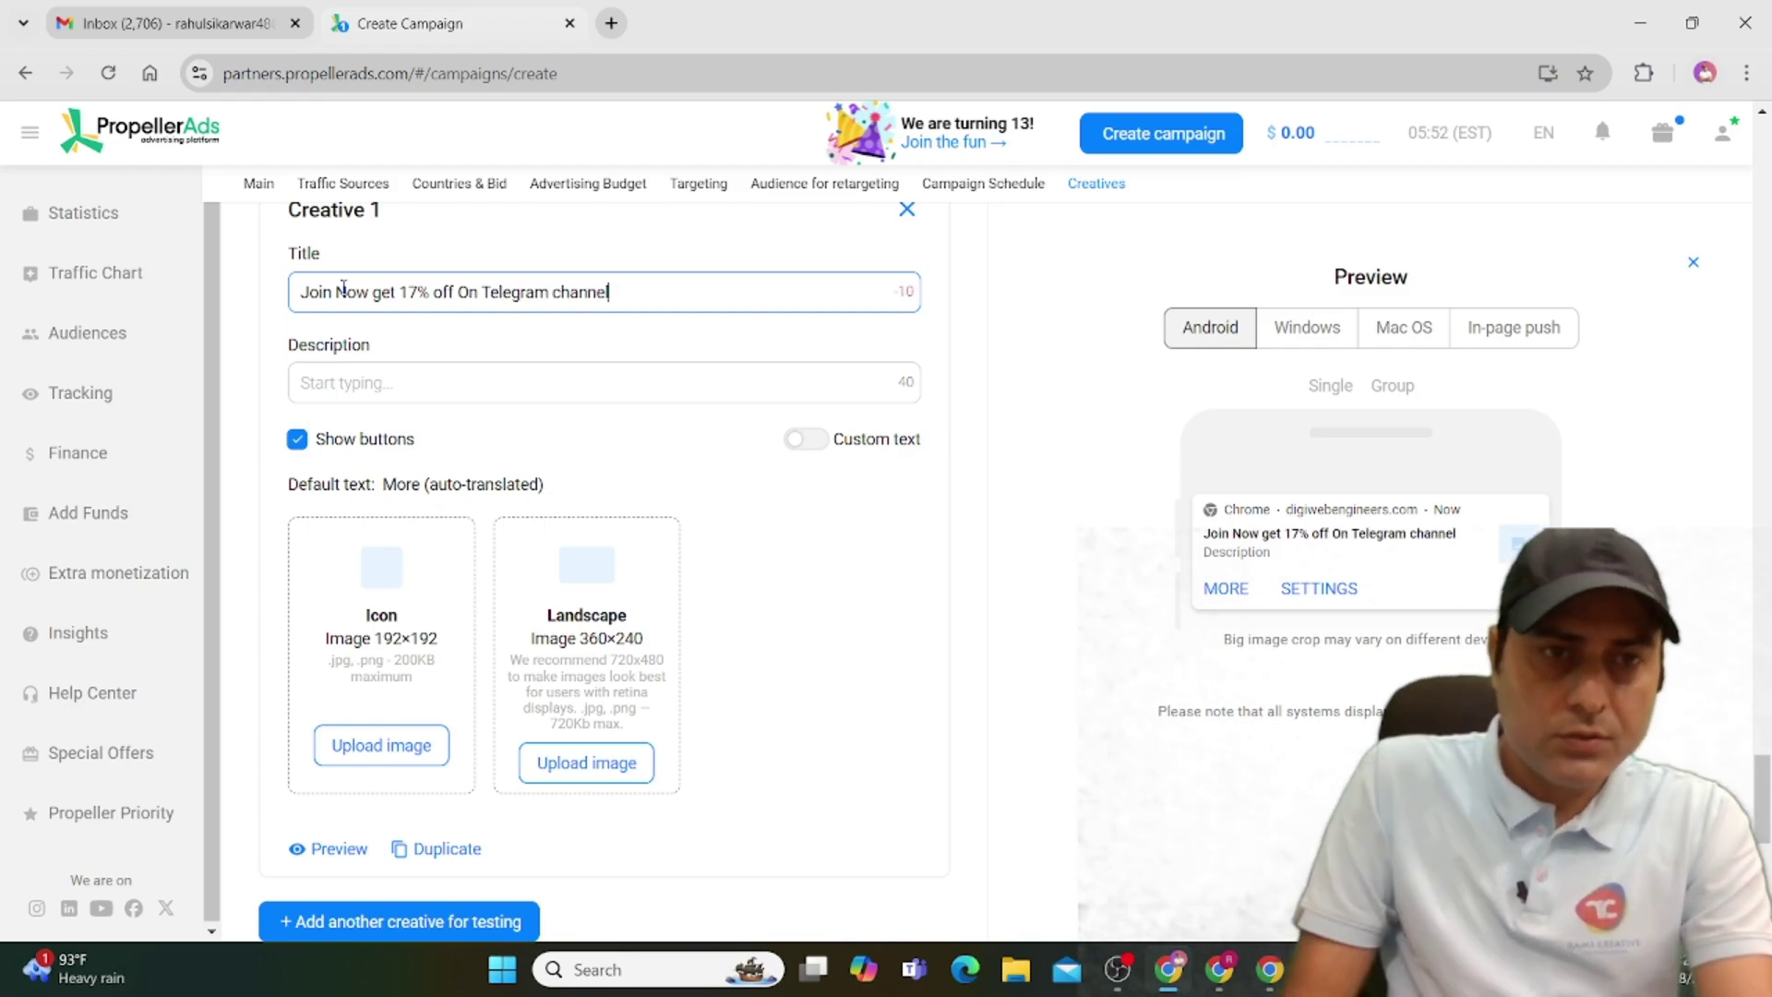
left_click(367, 373)
type("Join My")
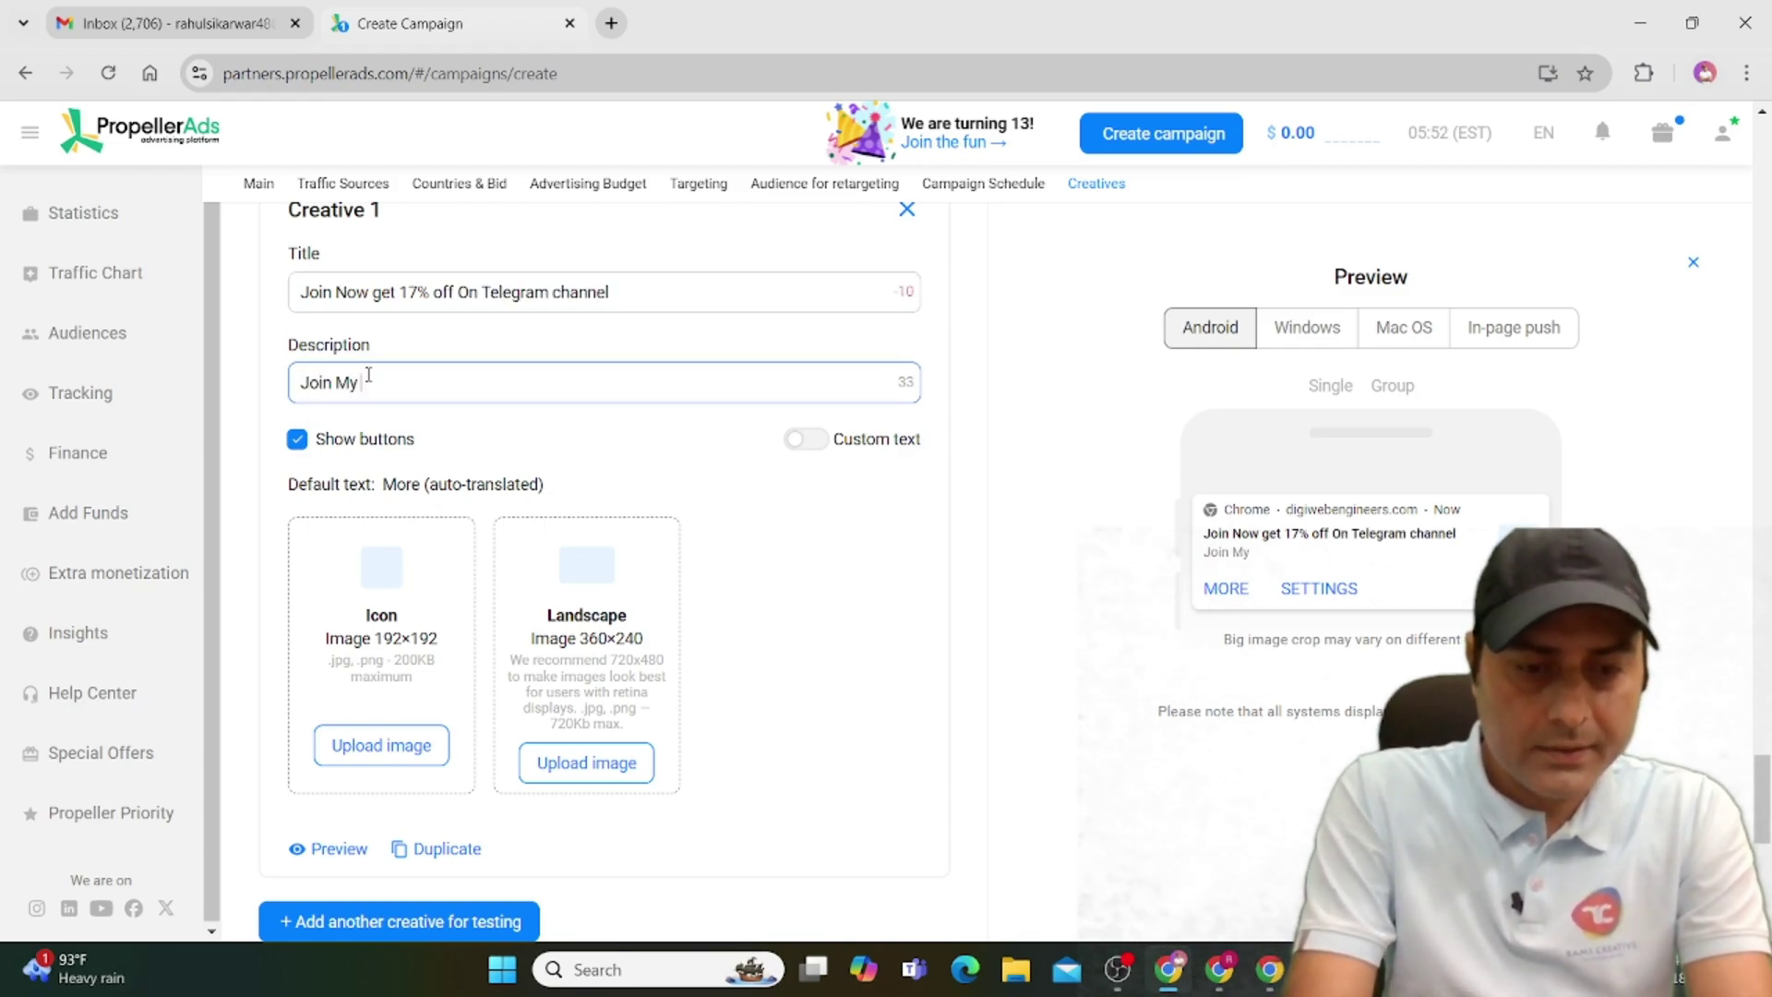
type(" Telegram Broadcast")
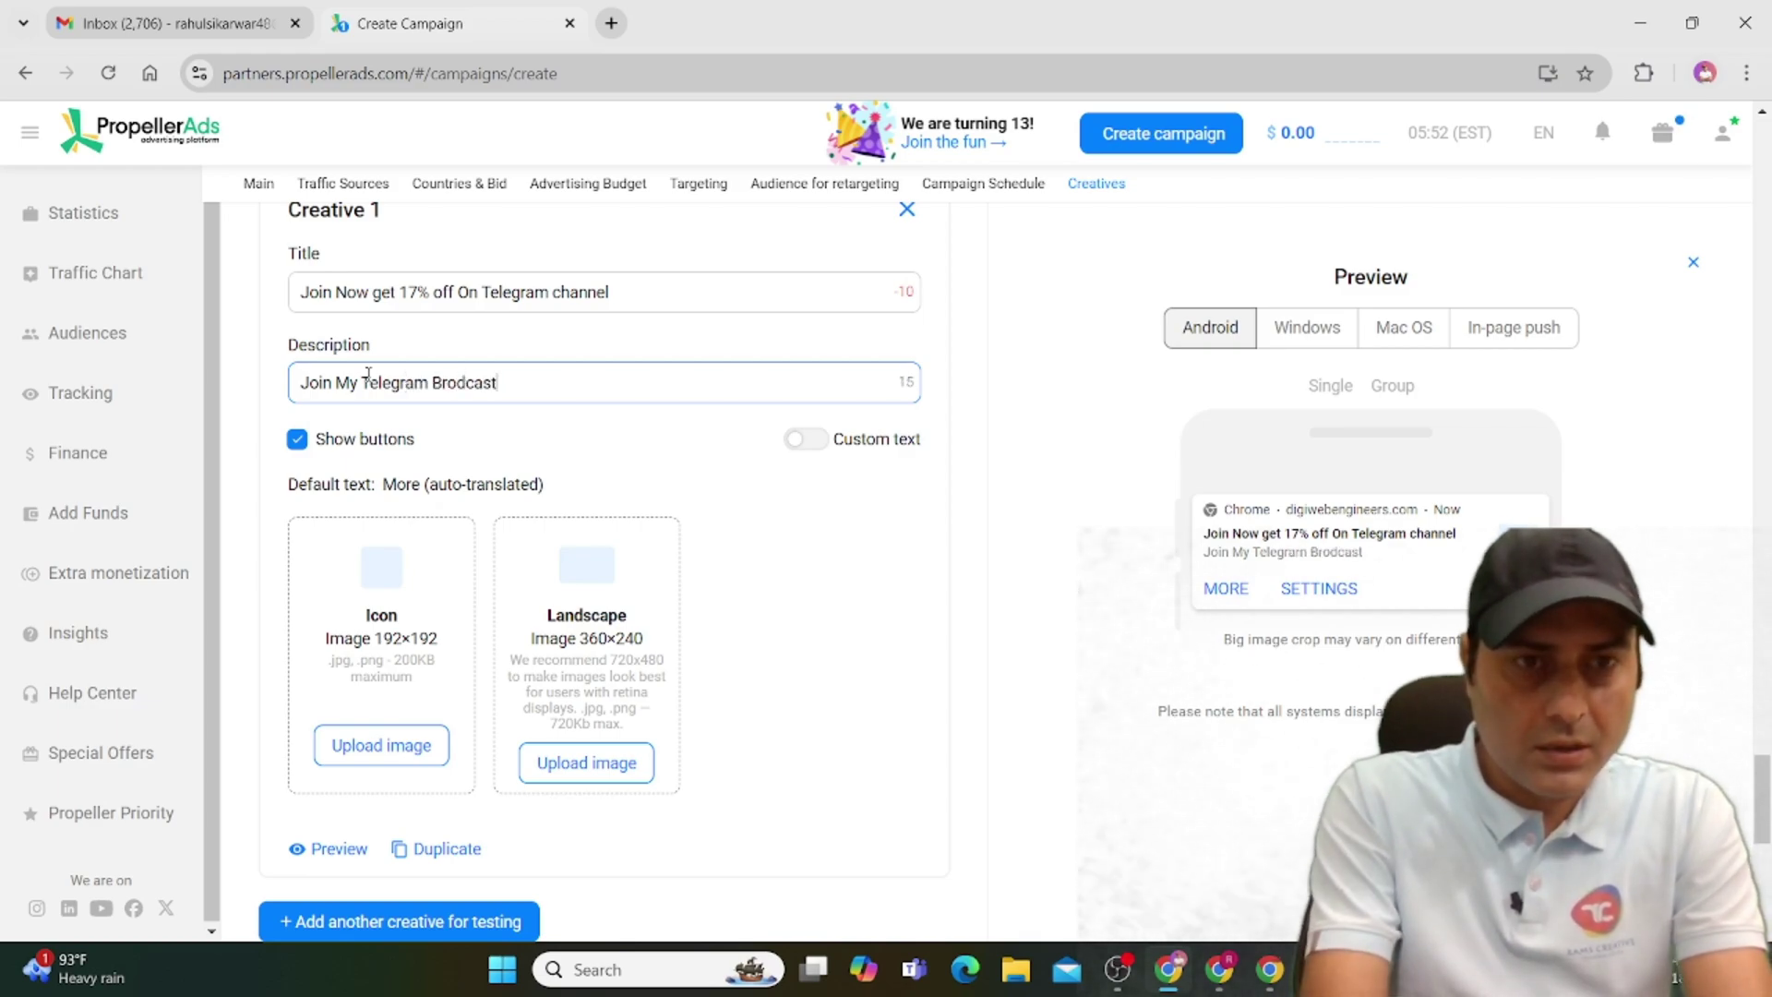
type(" signal")
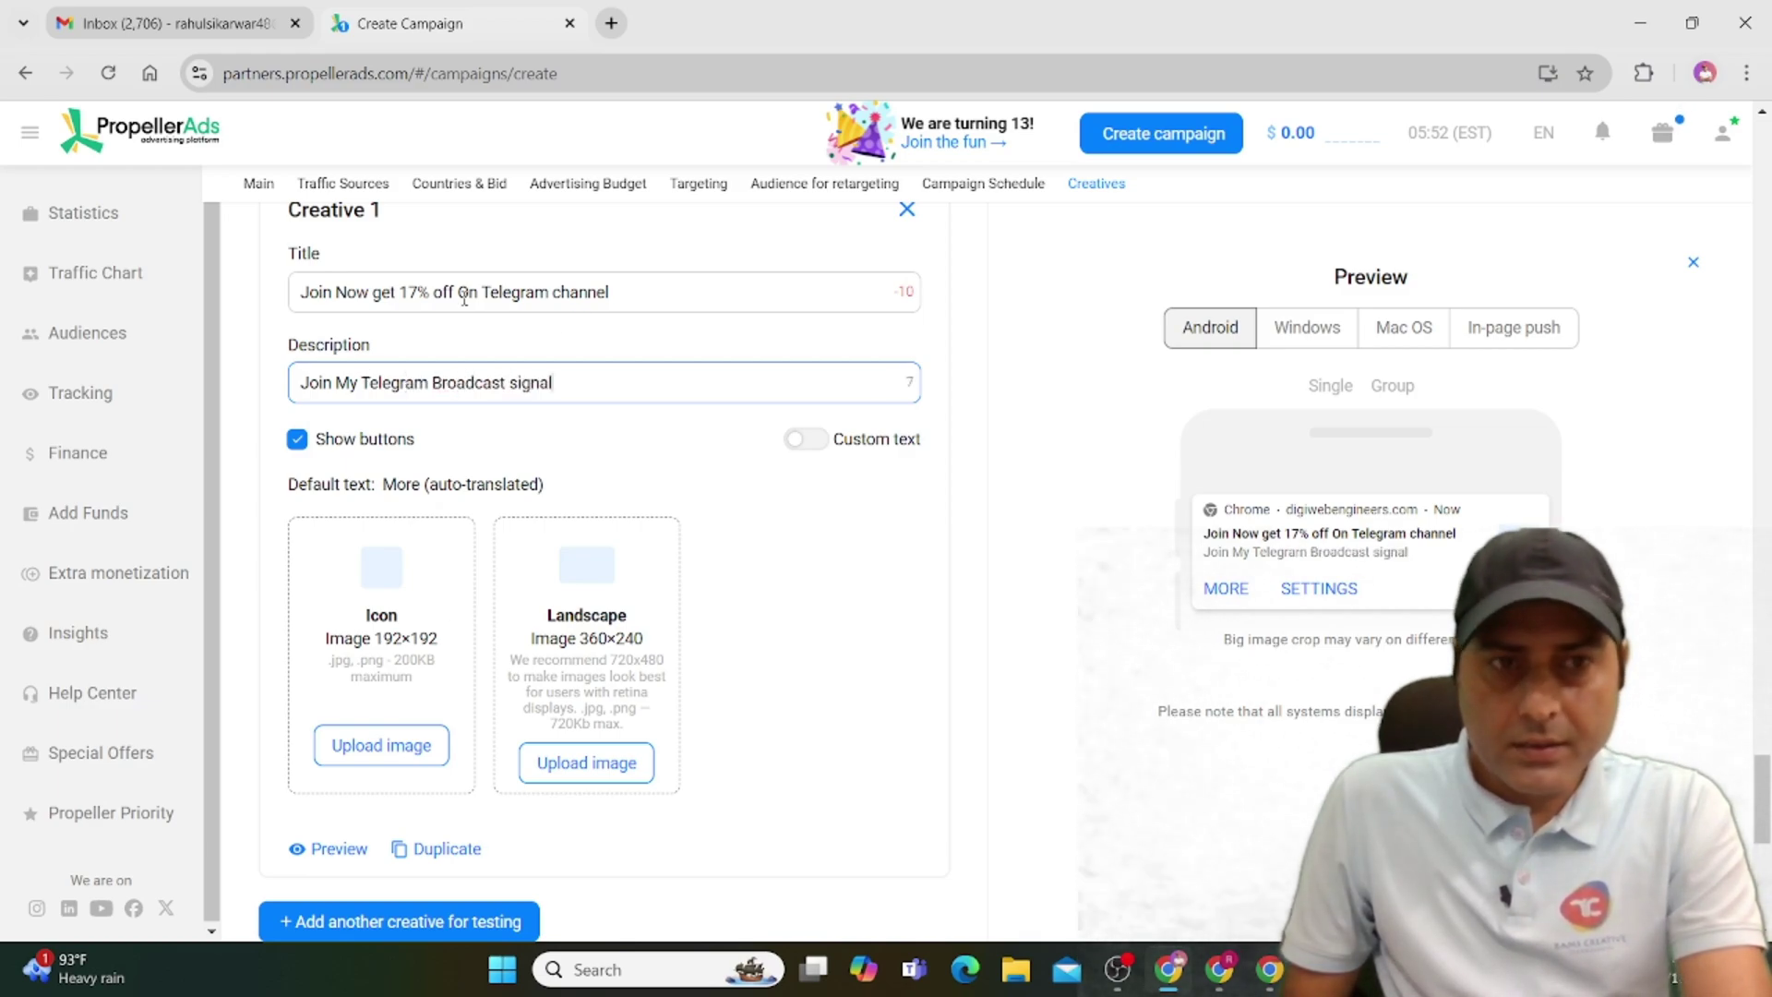
scroll(604, 554, "down", 2)
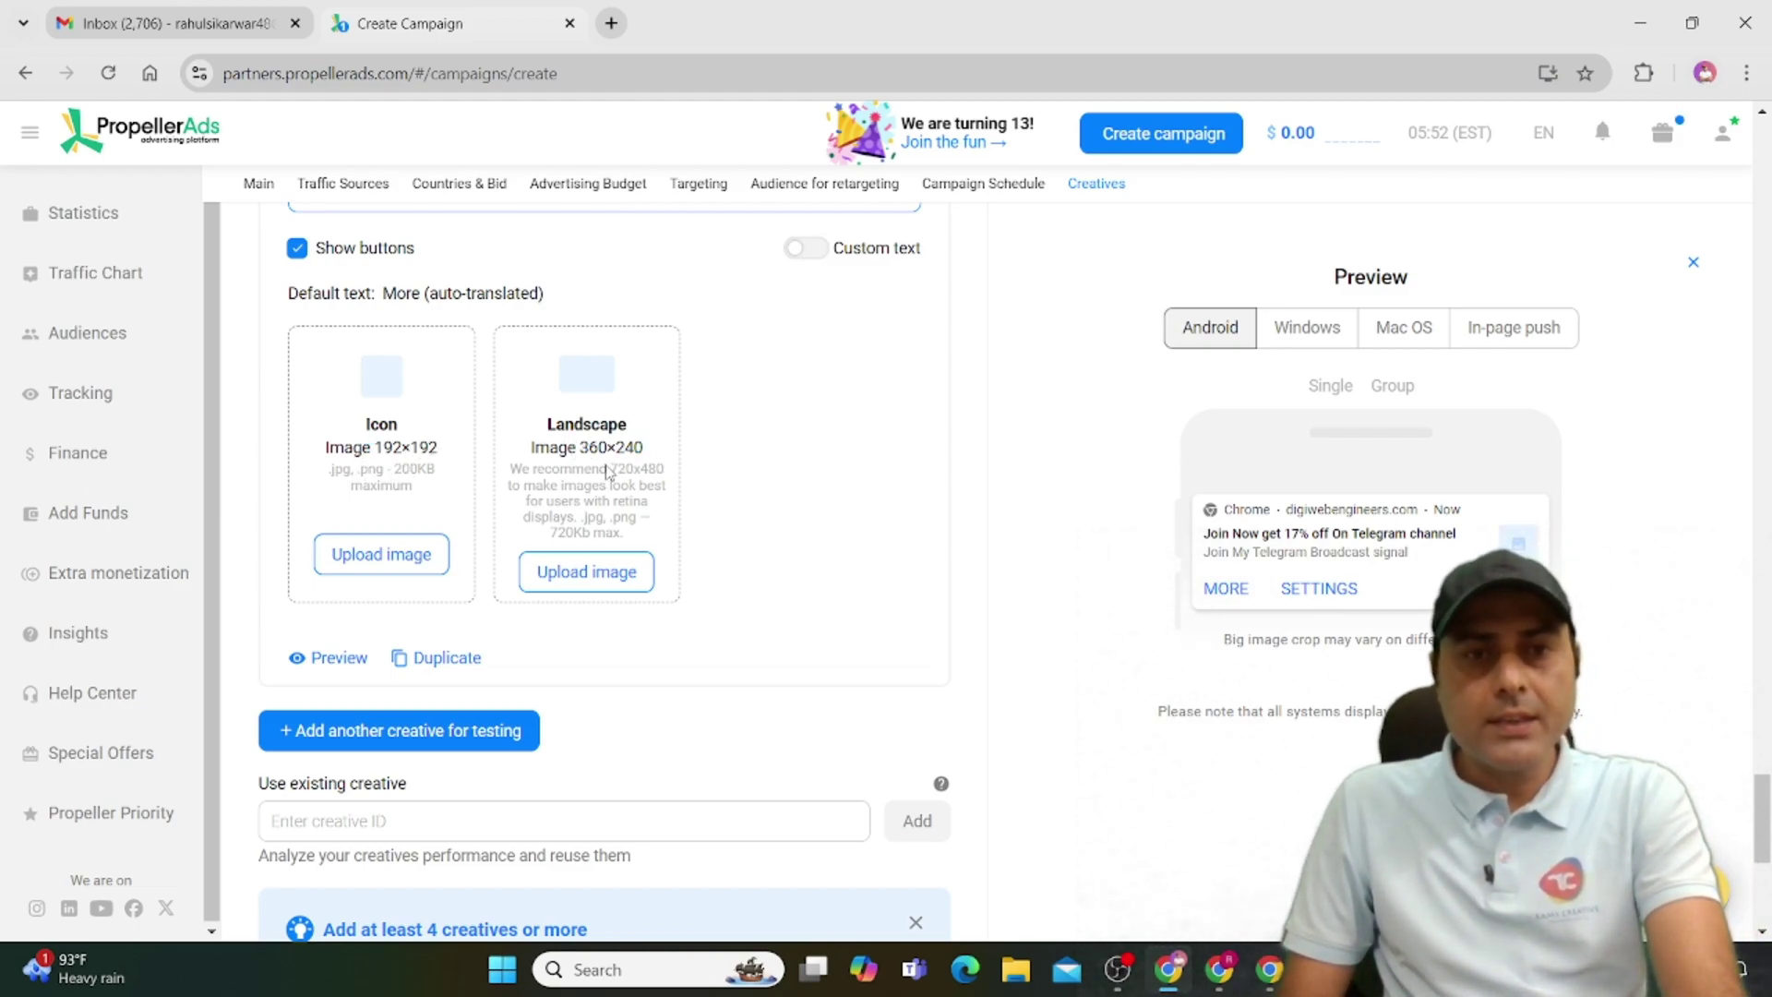
Load the 'Add a subheading (1)' picture as the icon, then cancel its crop.
left_click(362, 543)
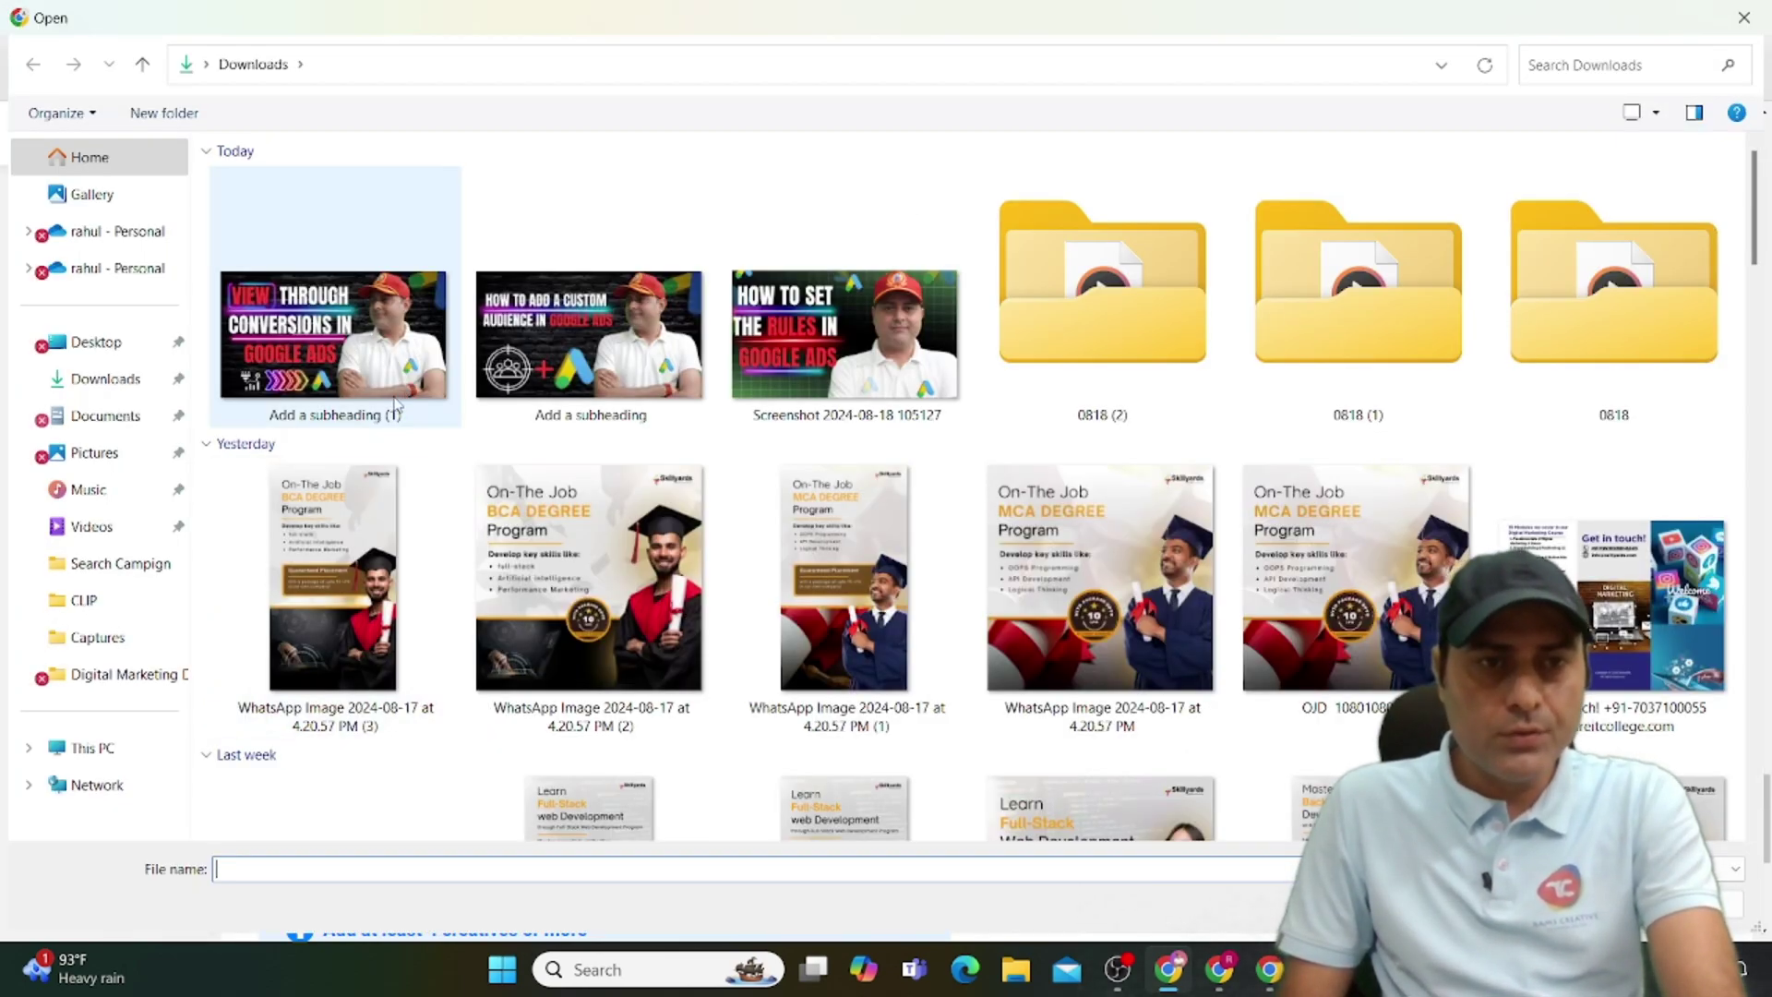
left_click(383, 367)
key("Return")
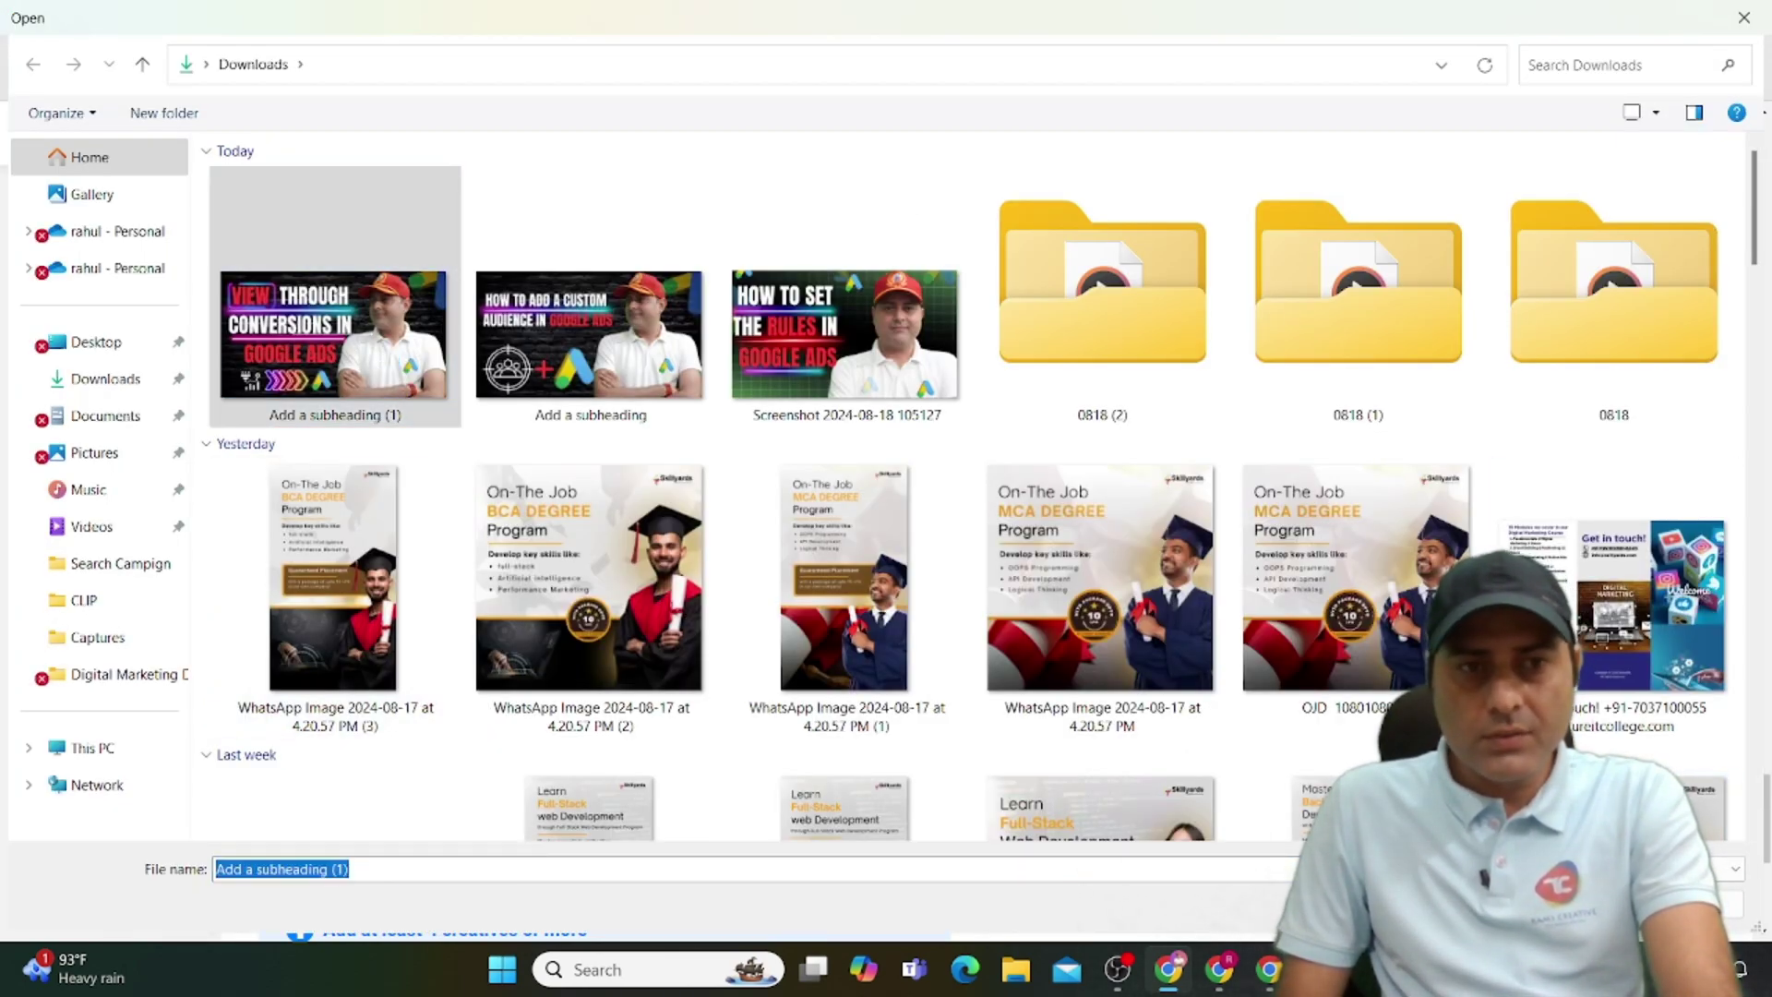
mouse_move(829, 528)
left_mouse_down()
mouse_move(790, 532)
mouse_move(804, 538)
left_mouse_up()
left_click(1019, 367)
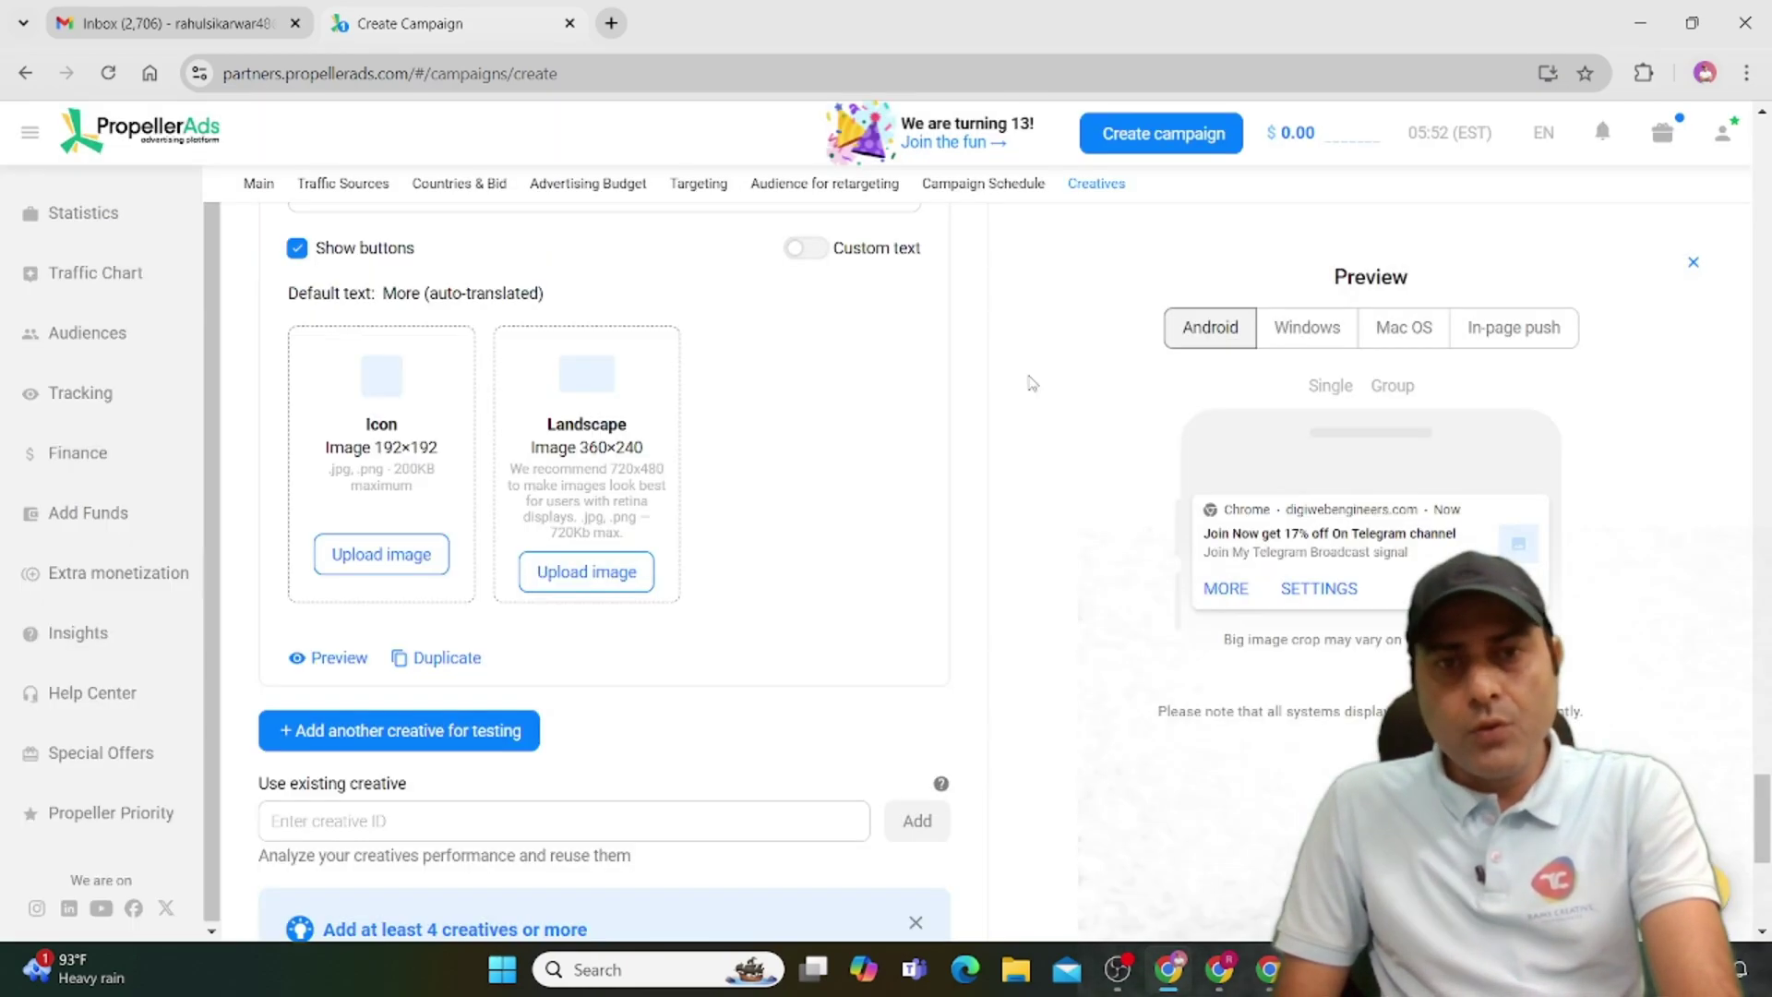
Upload 'Add a subheading (1)' as the landscape image, shifting the crop about 100 px left.
left_click(585, 574)
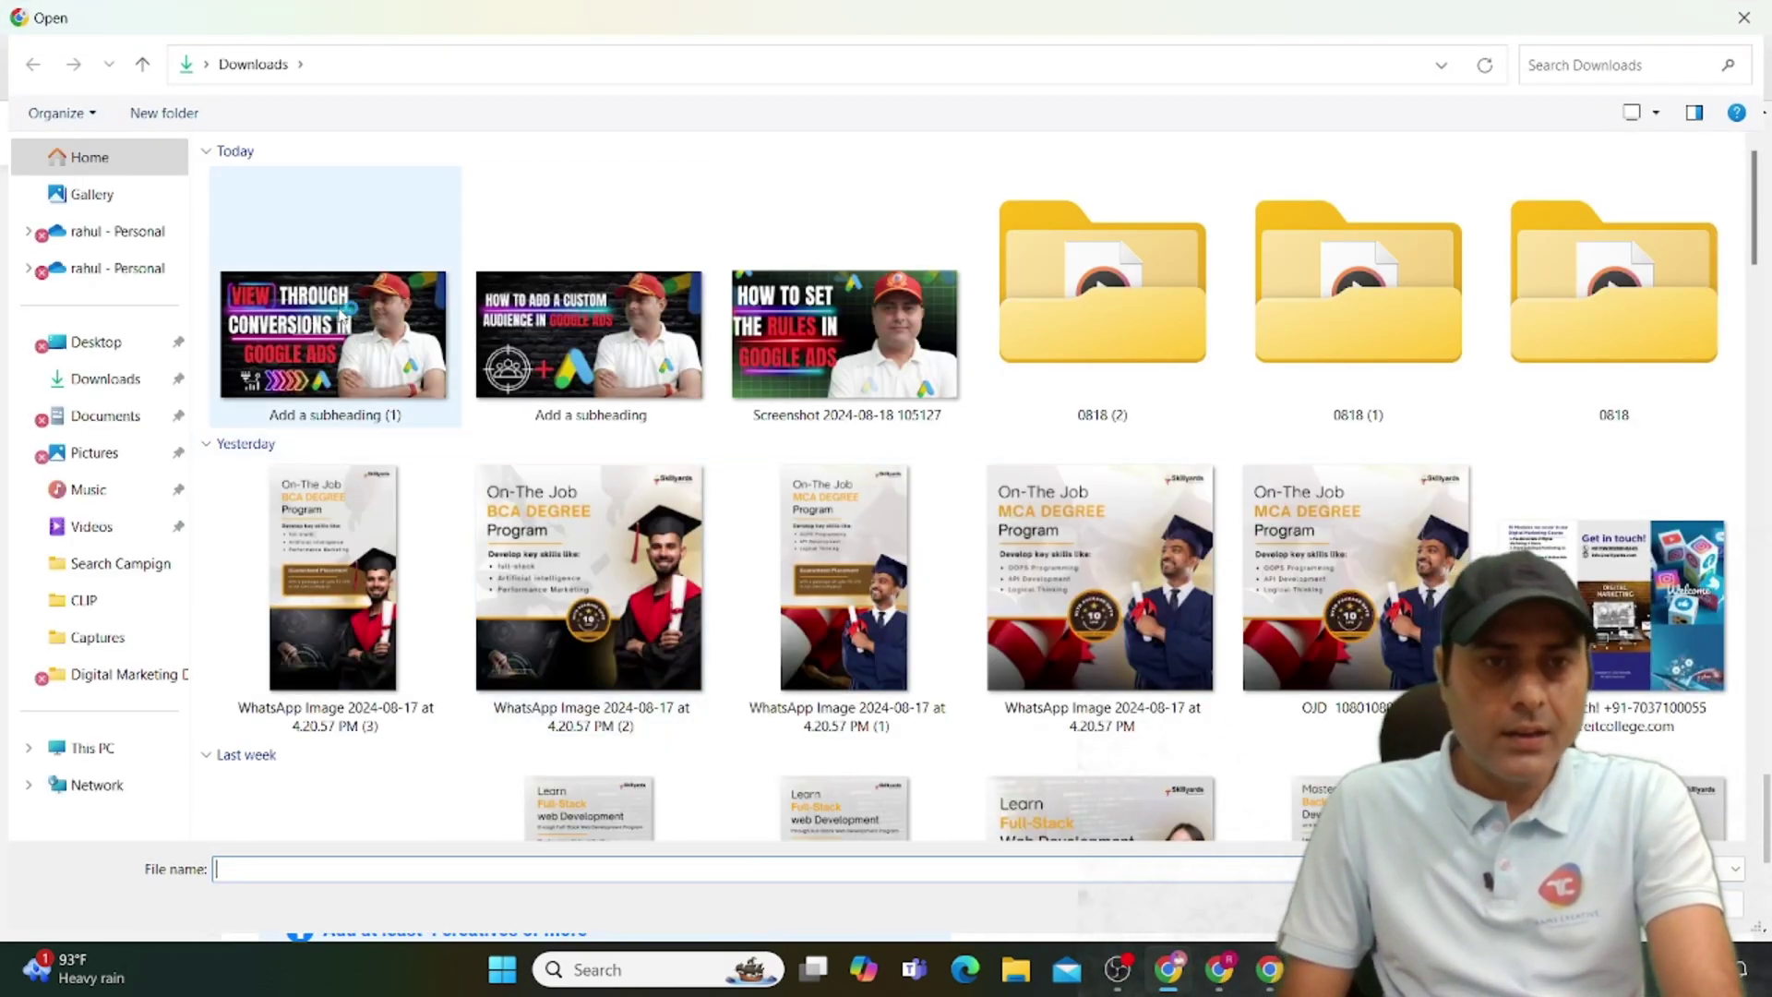
double_click(342, 314)
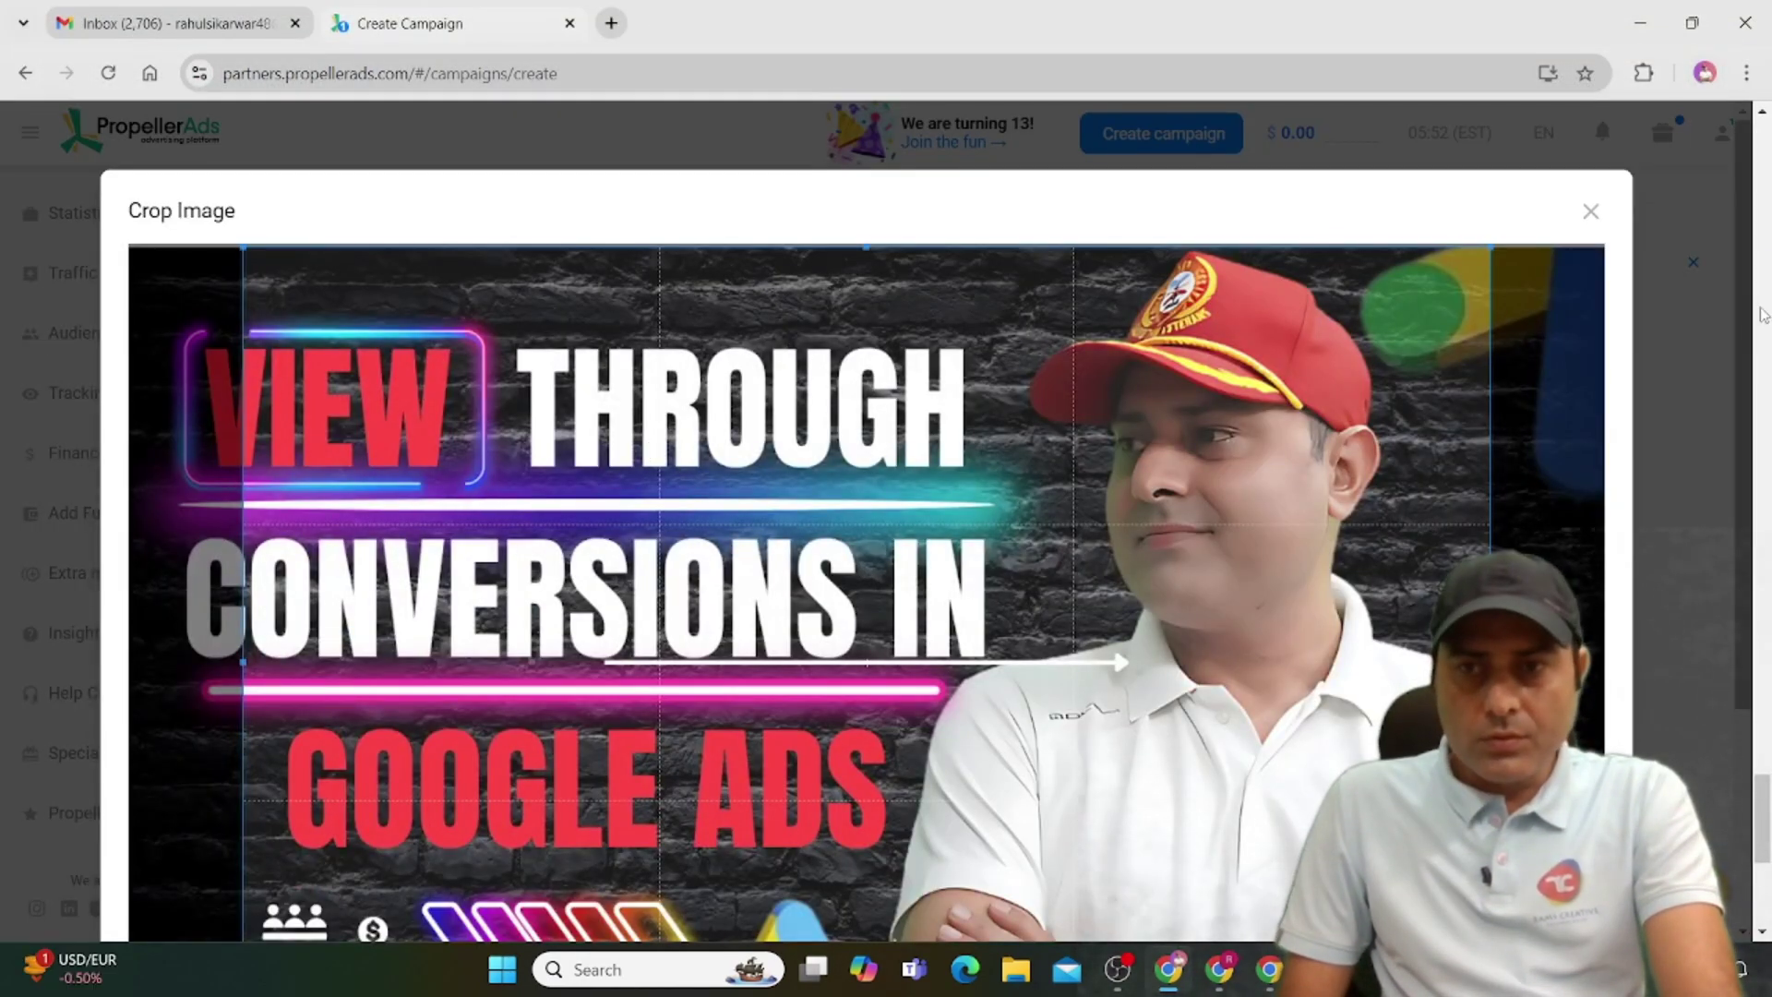
left_click_drag(1061, 531, 969, 535)
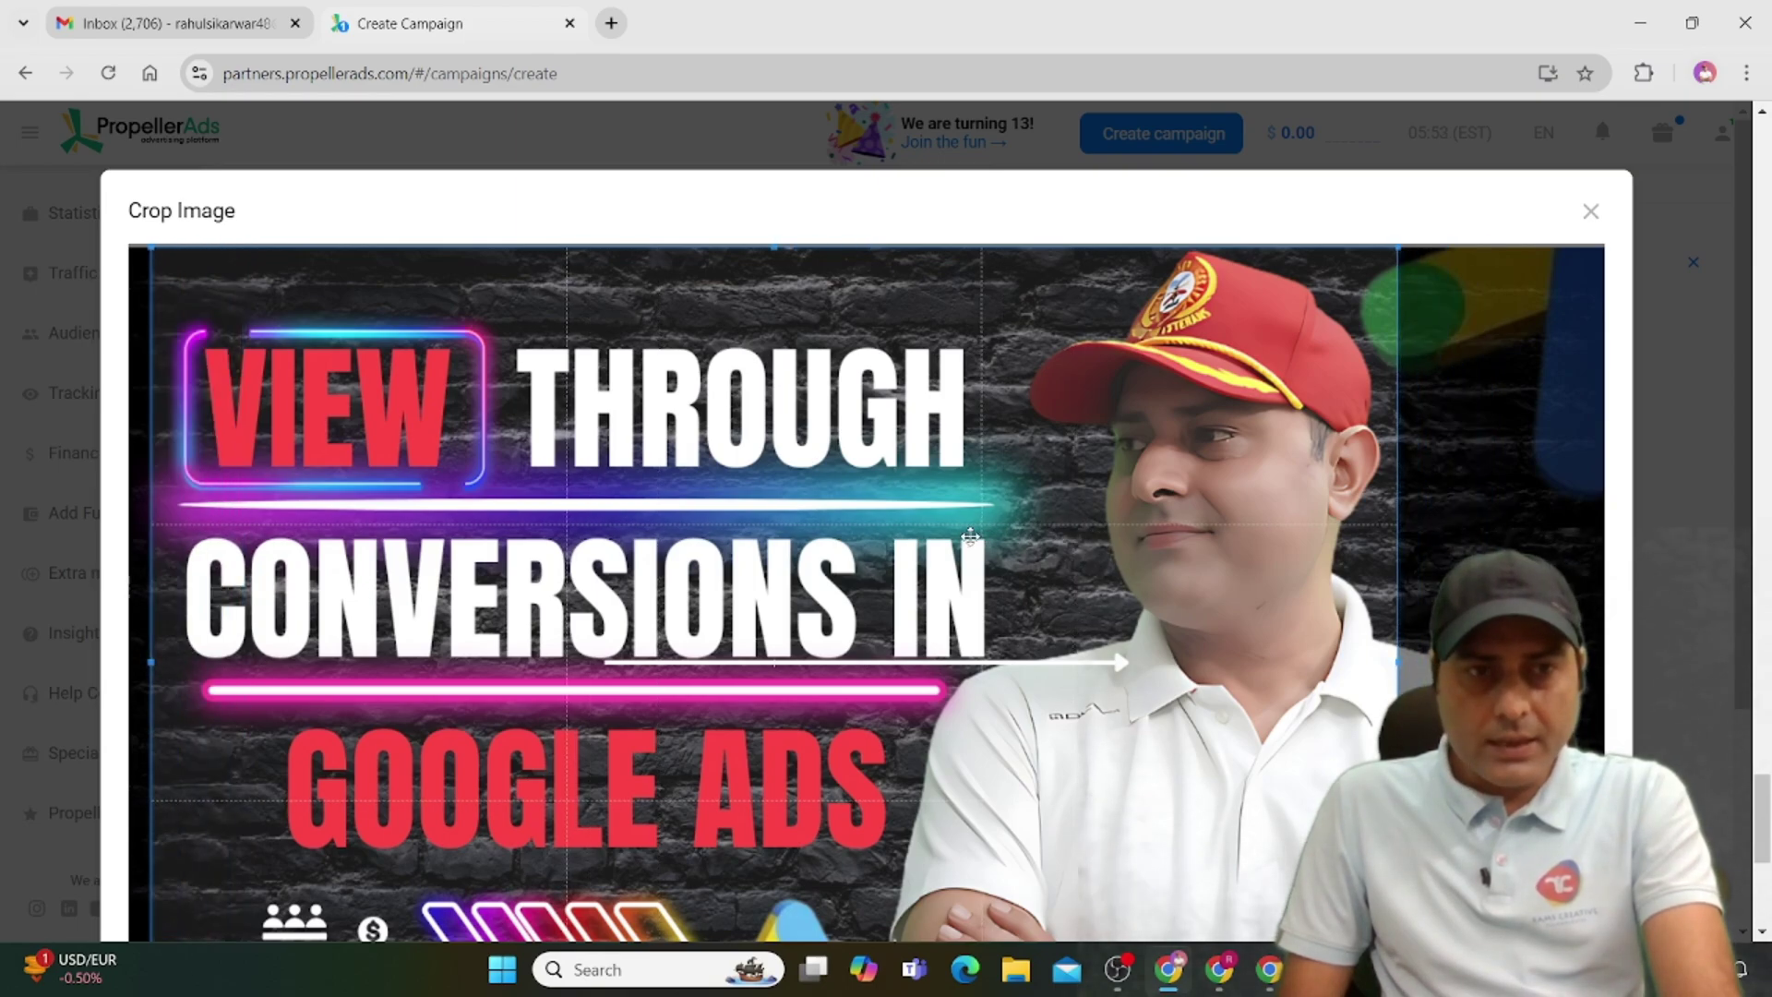
scroll(1734, 560, "down", 3)
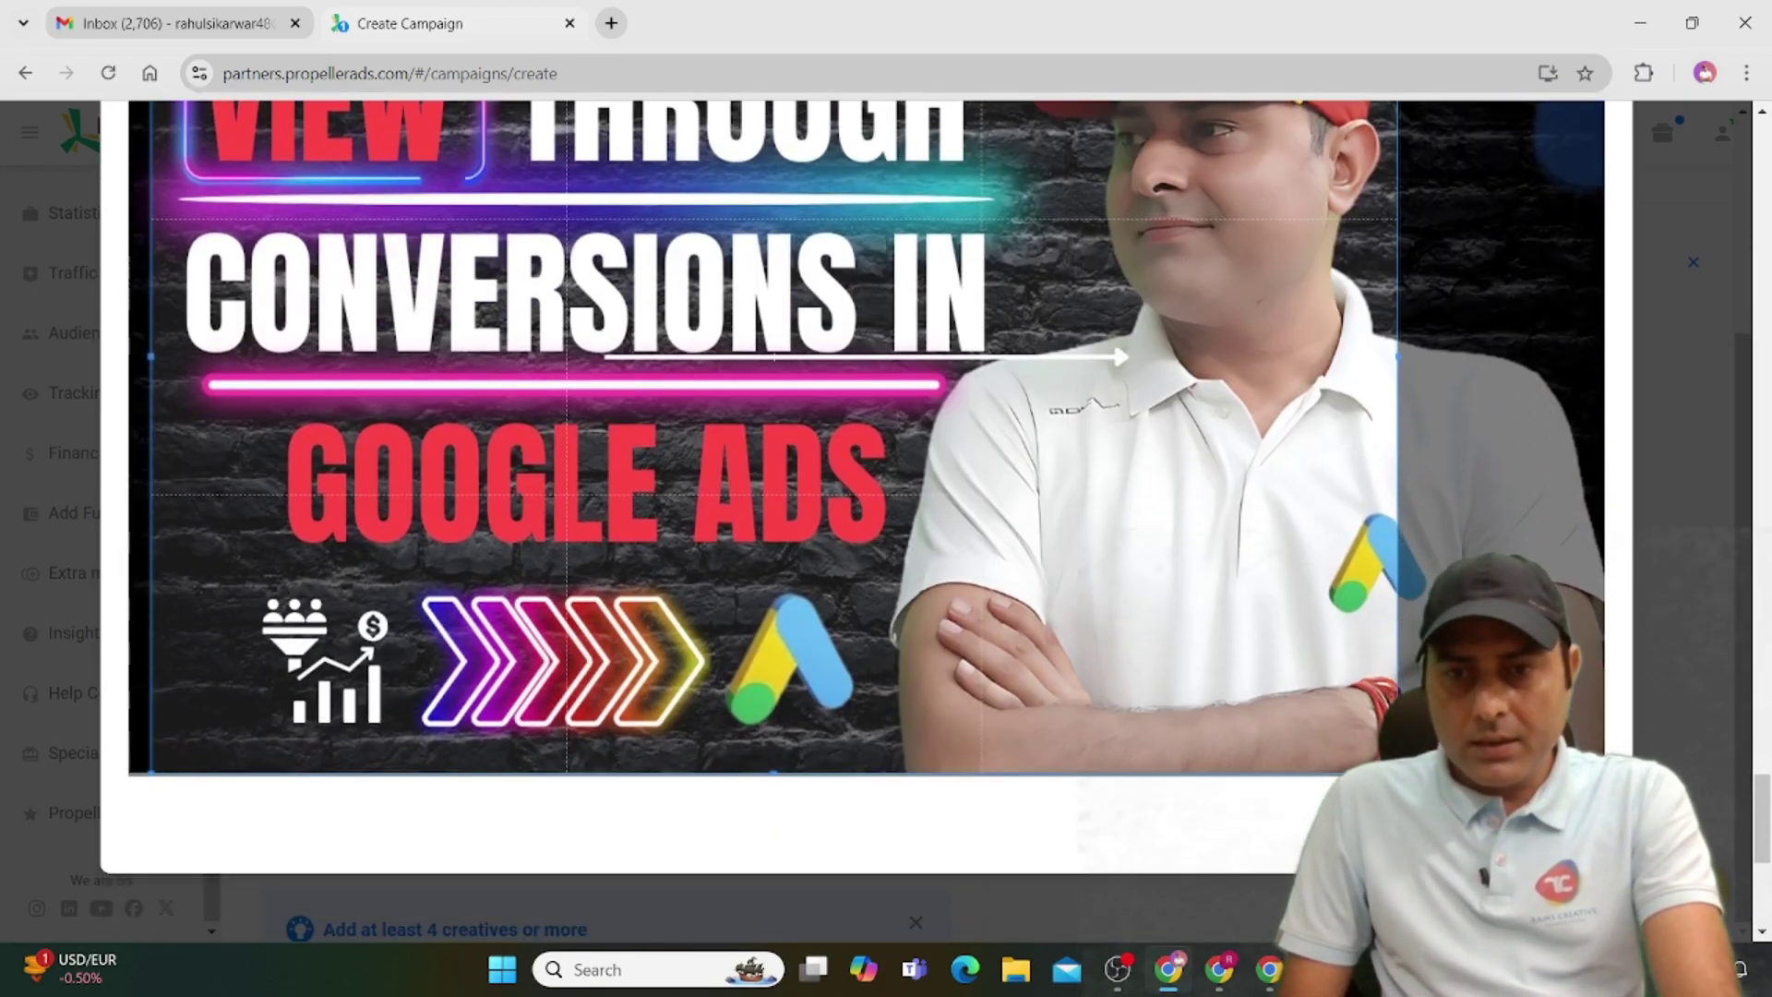
key("Return")
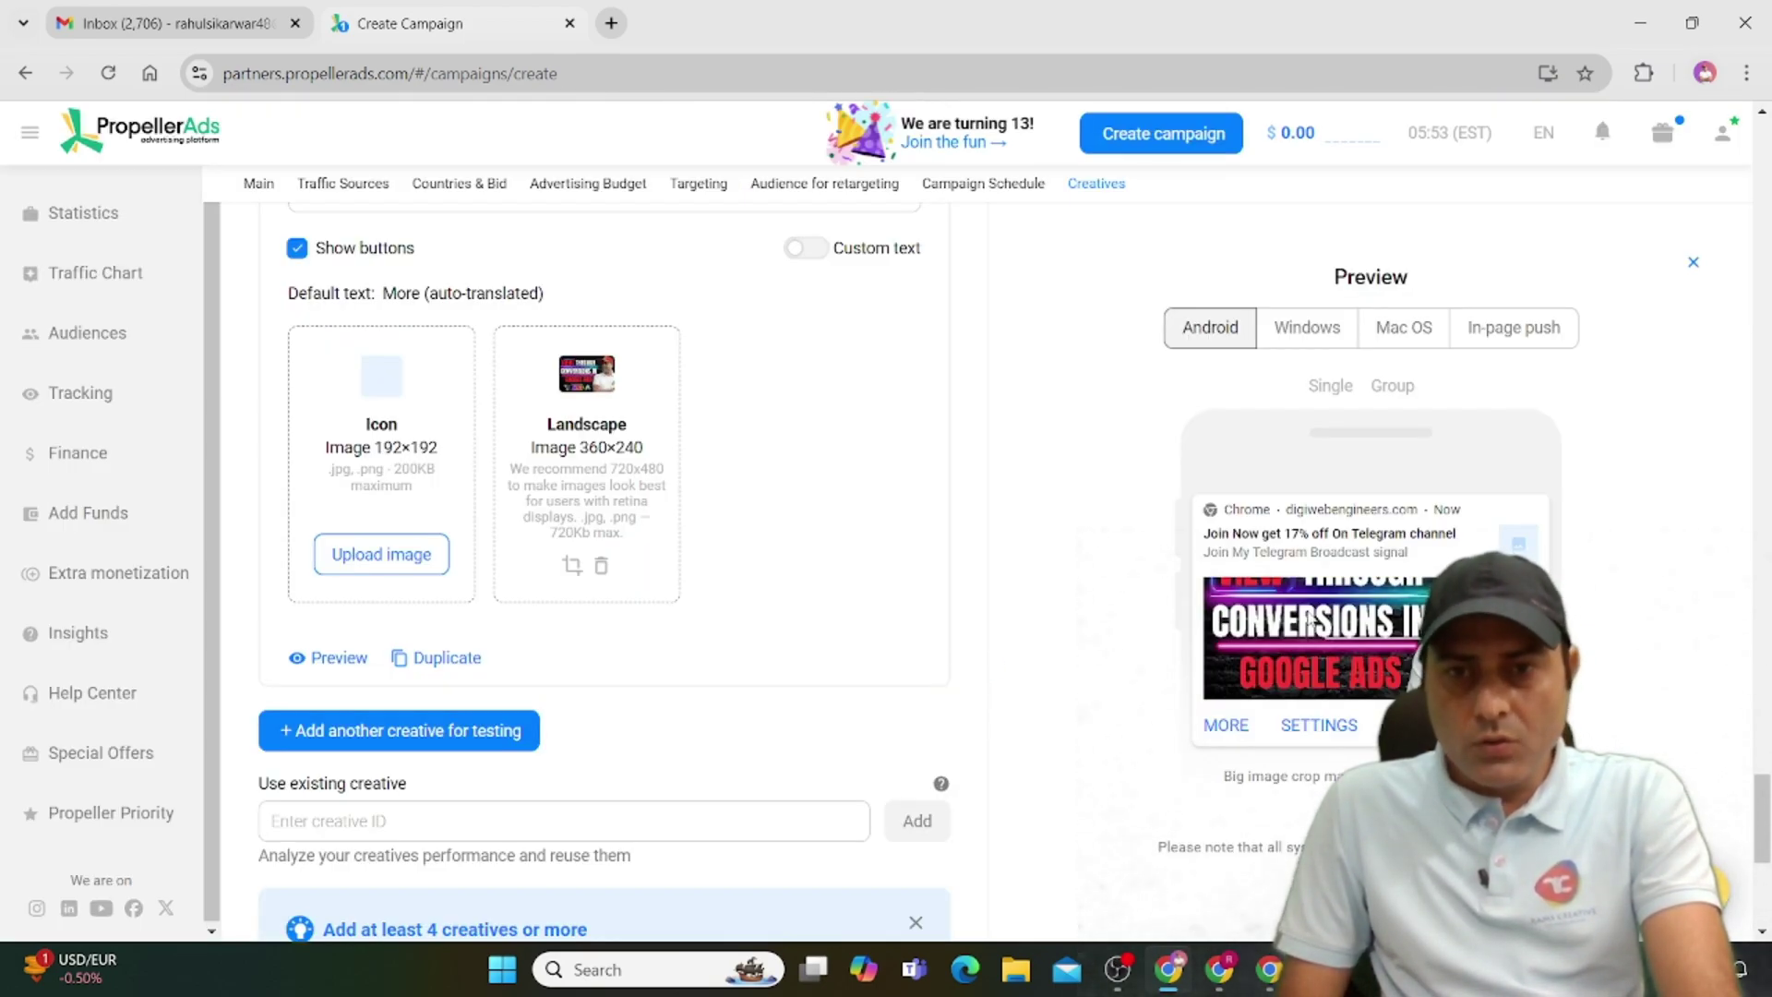
Tick the 'I declare and guarantee' and 'I consent to launch' checkboxes at the bottom.
scroll(397, 471, "down", 3)
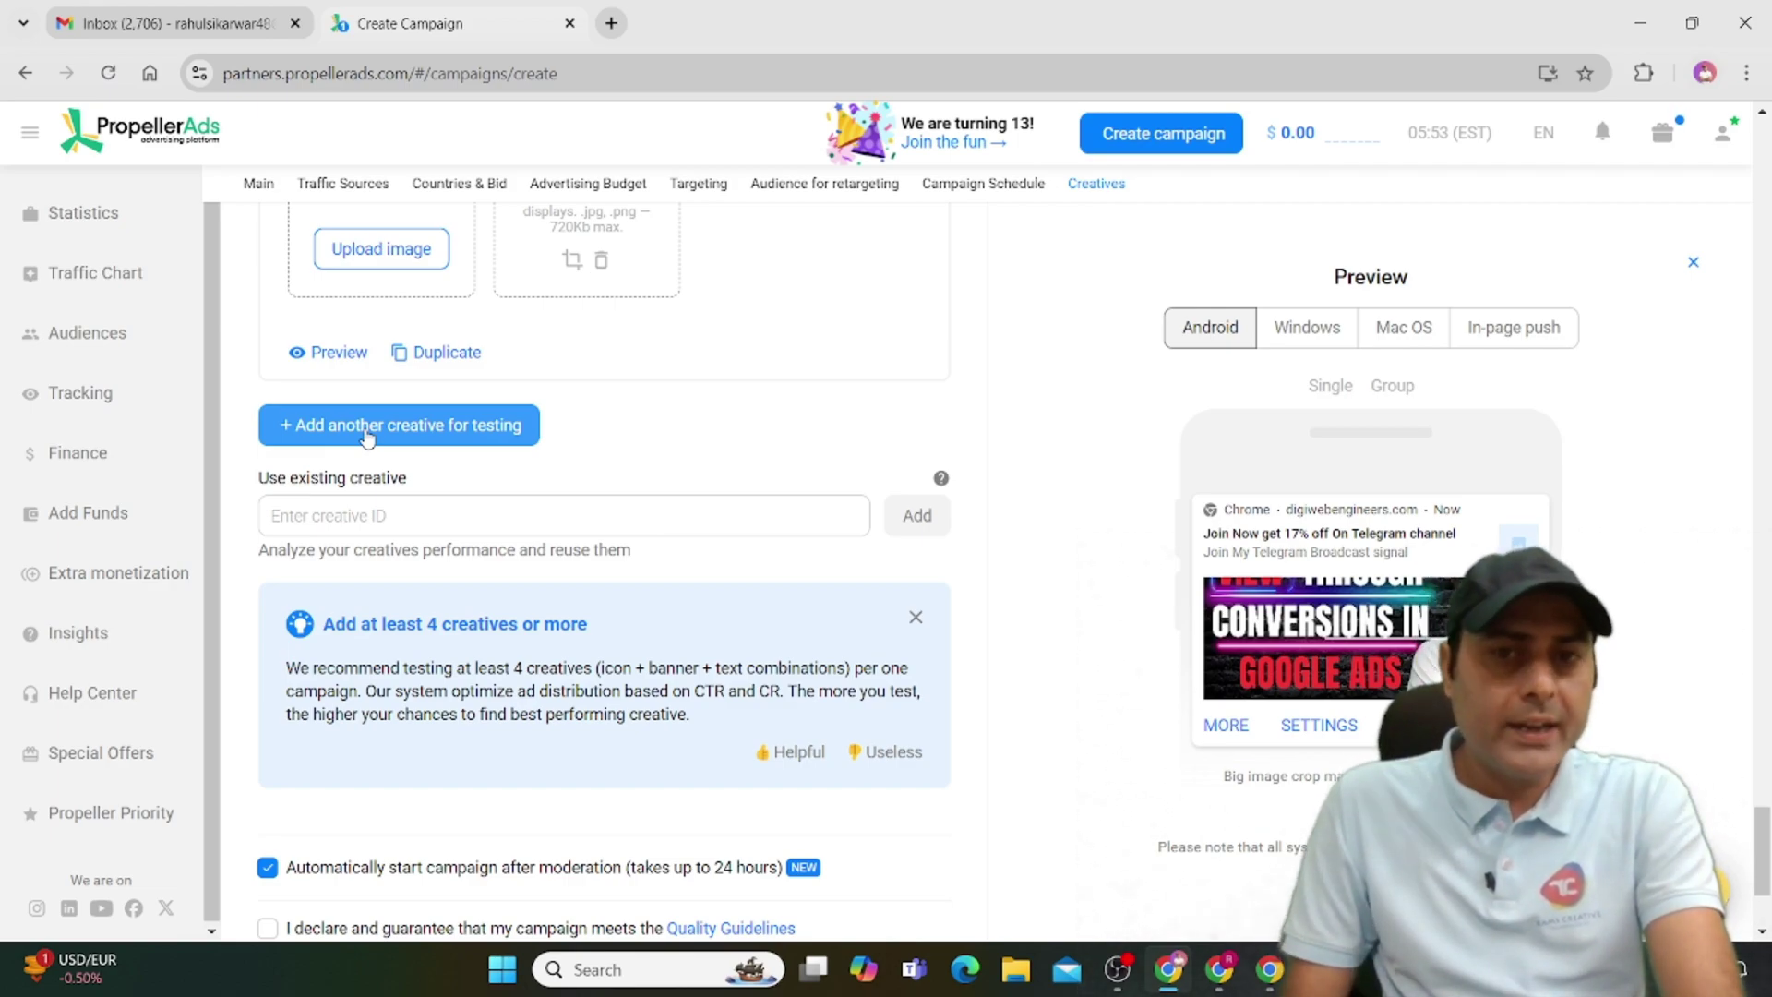
scroll(541, 630, "down", 3)
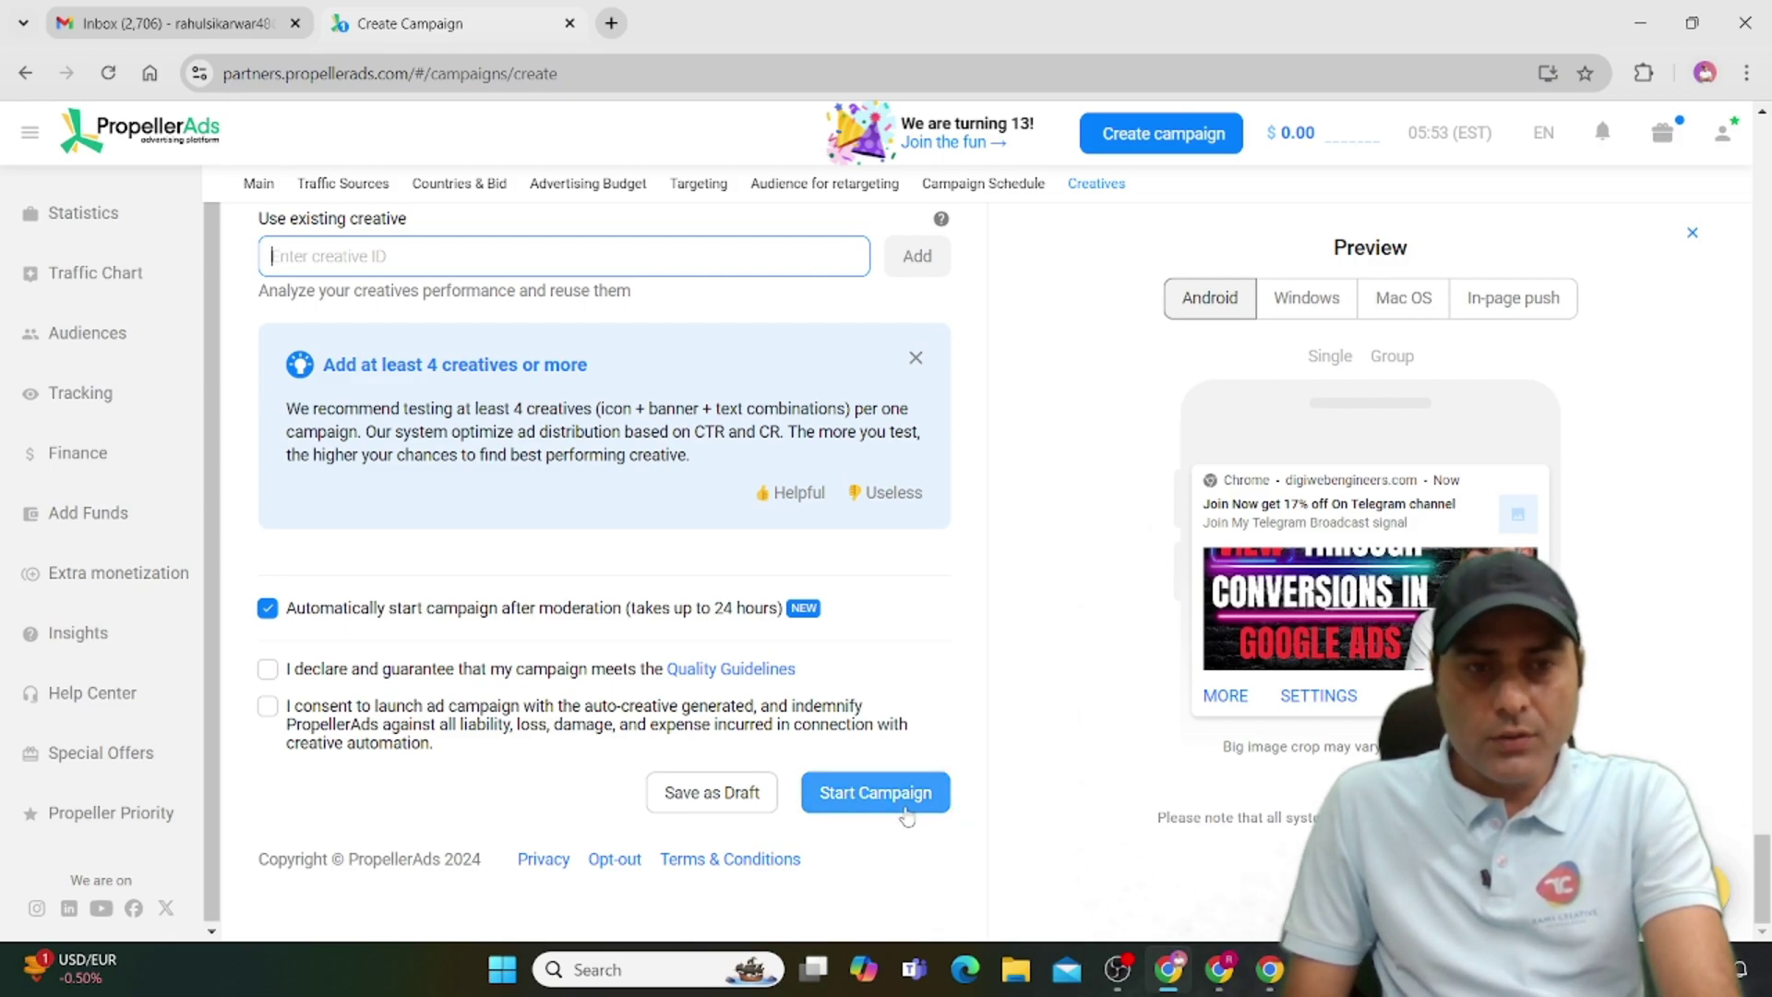
left_click(268, 669)
left_click(266, 718)
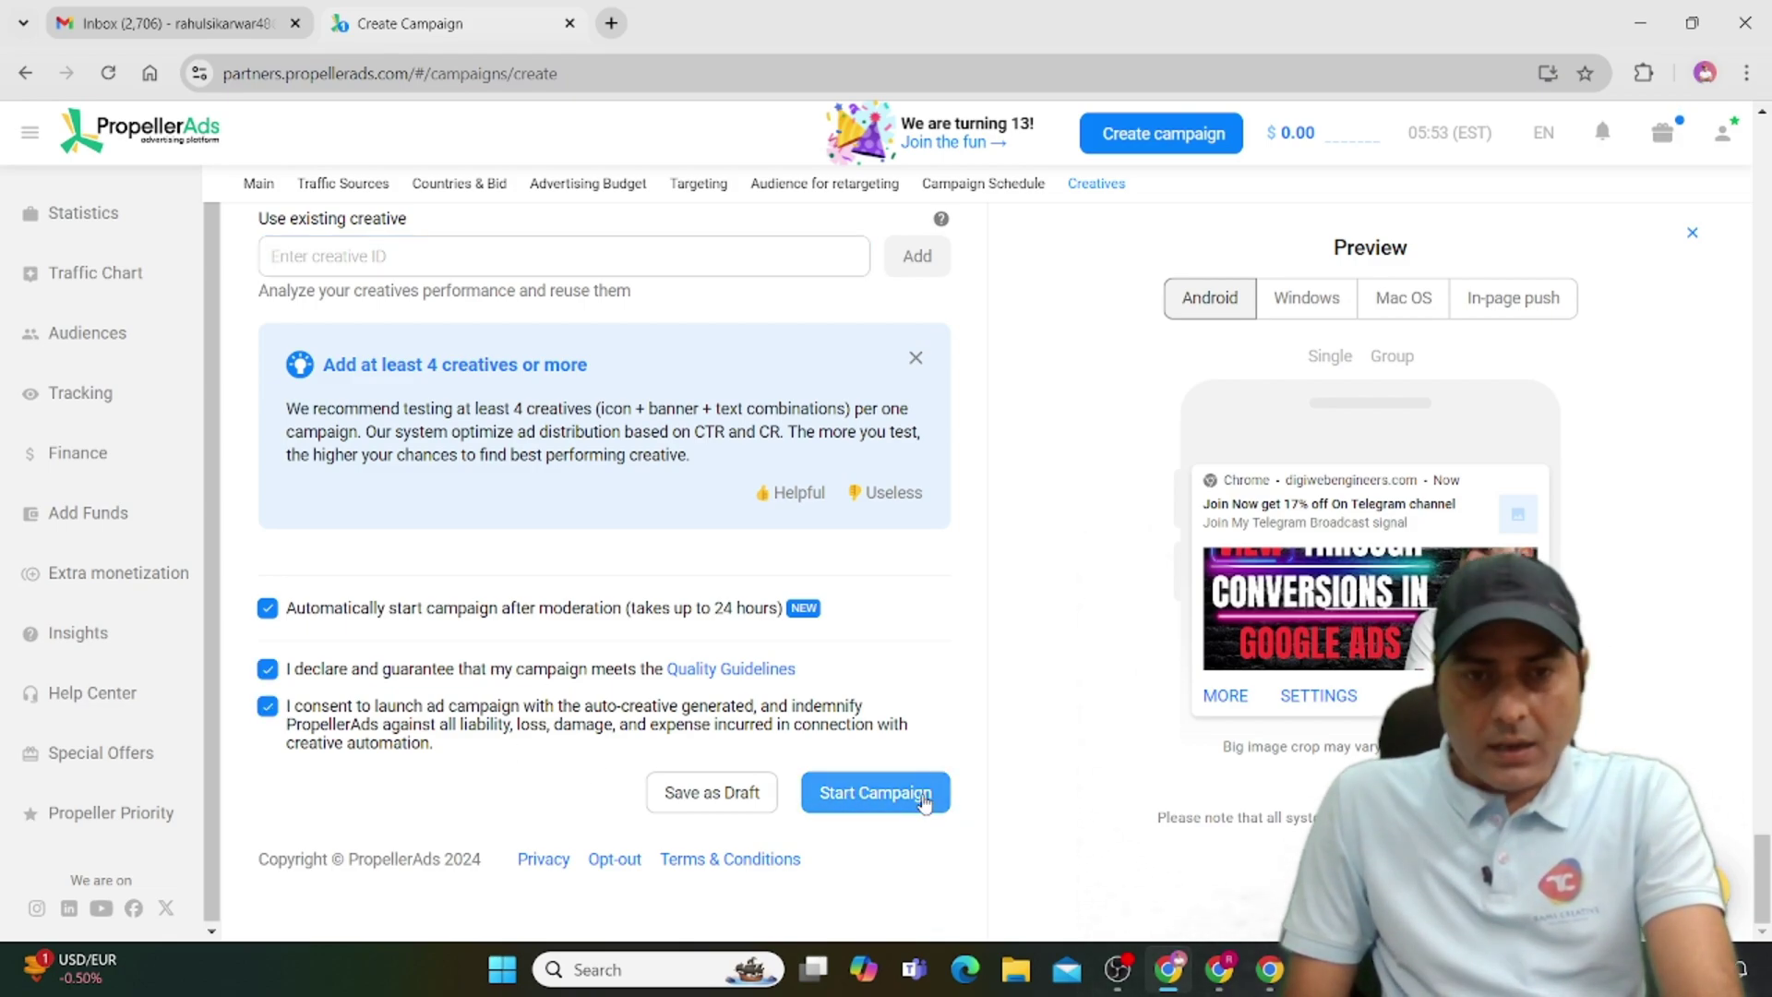